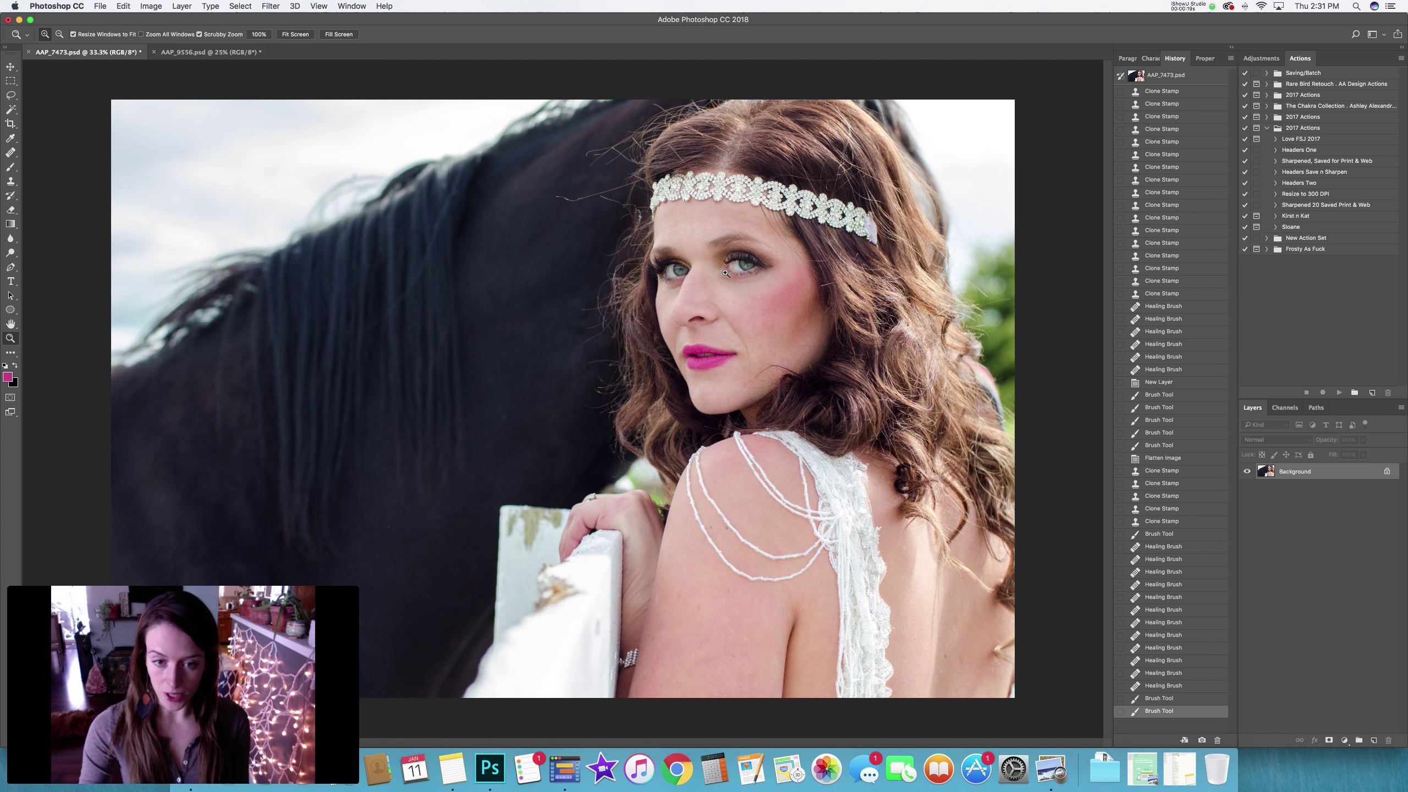
Duplicate the Background layer of the portrait onto a new layer for the eye retouching.
left_click_drag(732, 255, 733, 281)
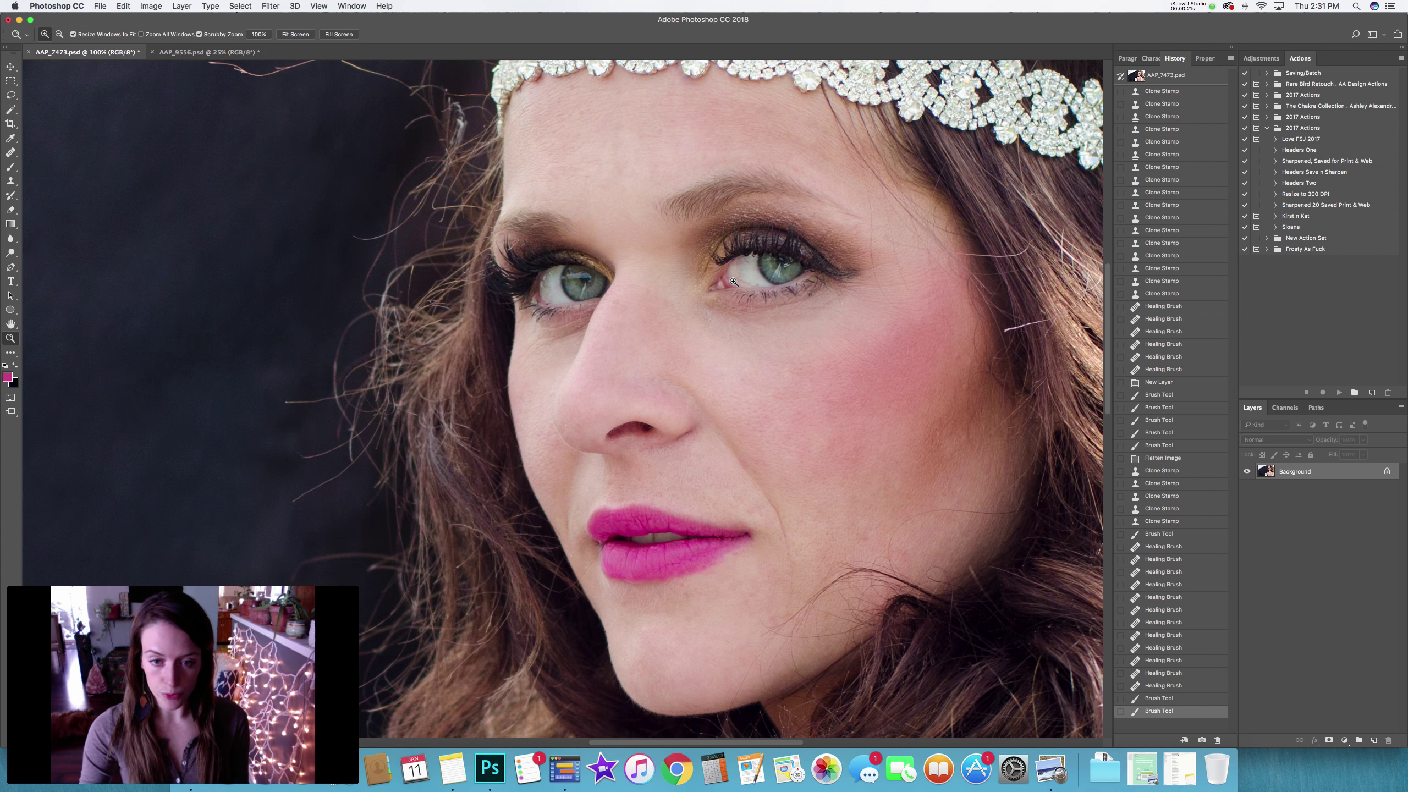
left_click(702, 250)
key("alt")
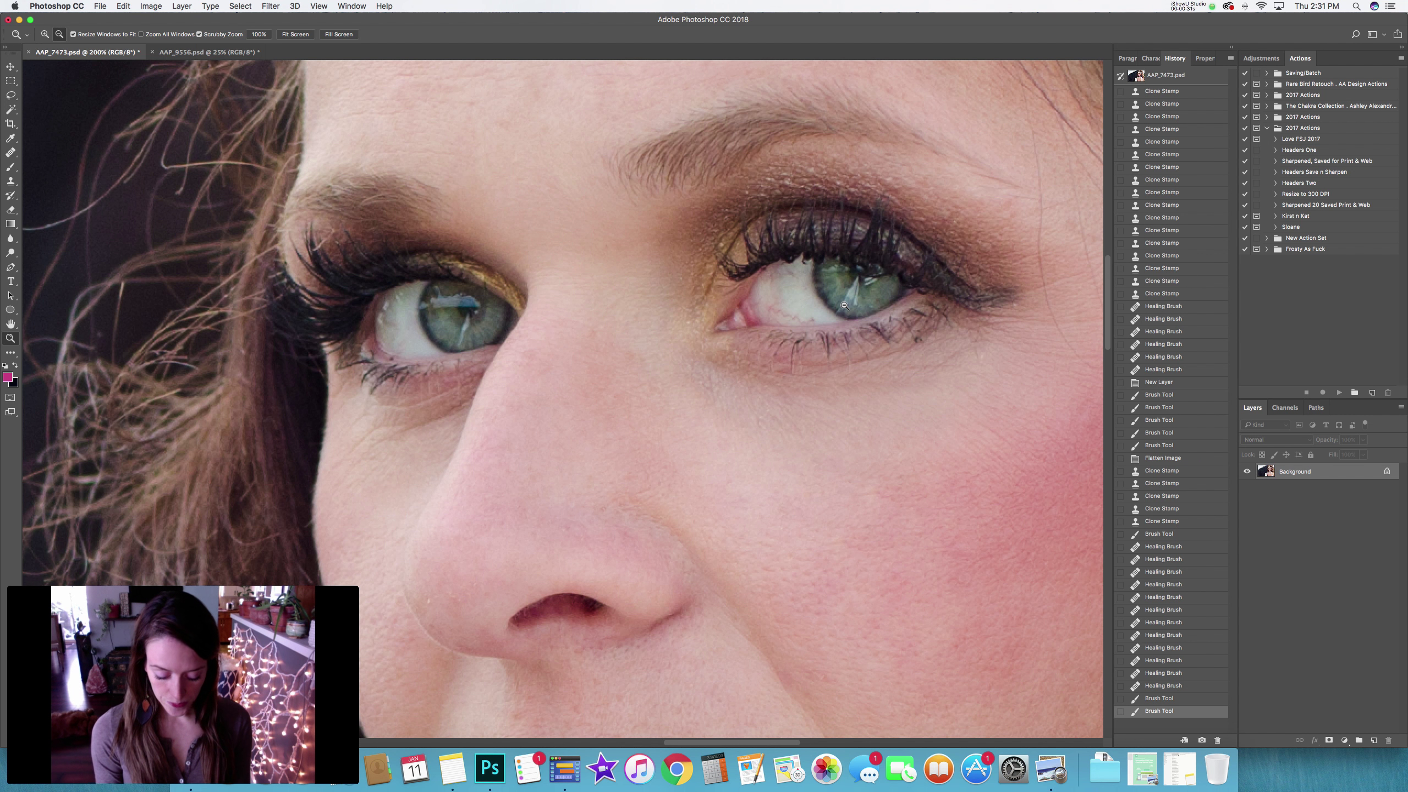
key("super+j")
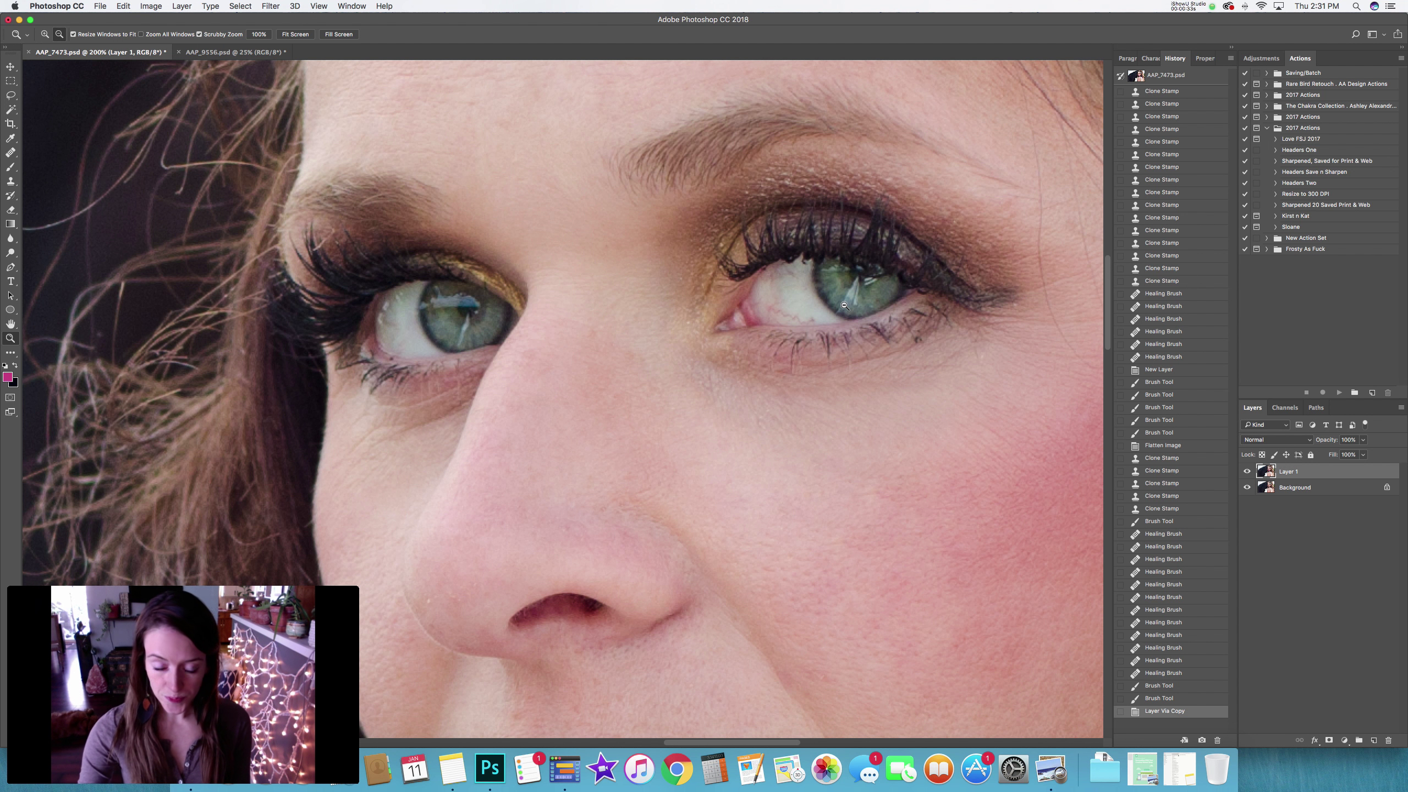
Remove the red veins from the white of the right-hand eye in the photo with the Healing Brush, sampling nearby clean white areas.
left_click(860, 267)
scroll(843, 233, "up", 2)
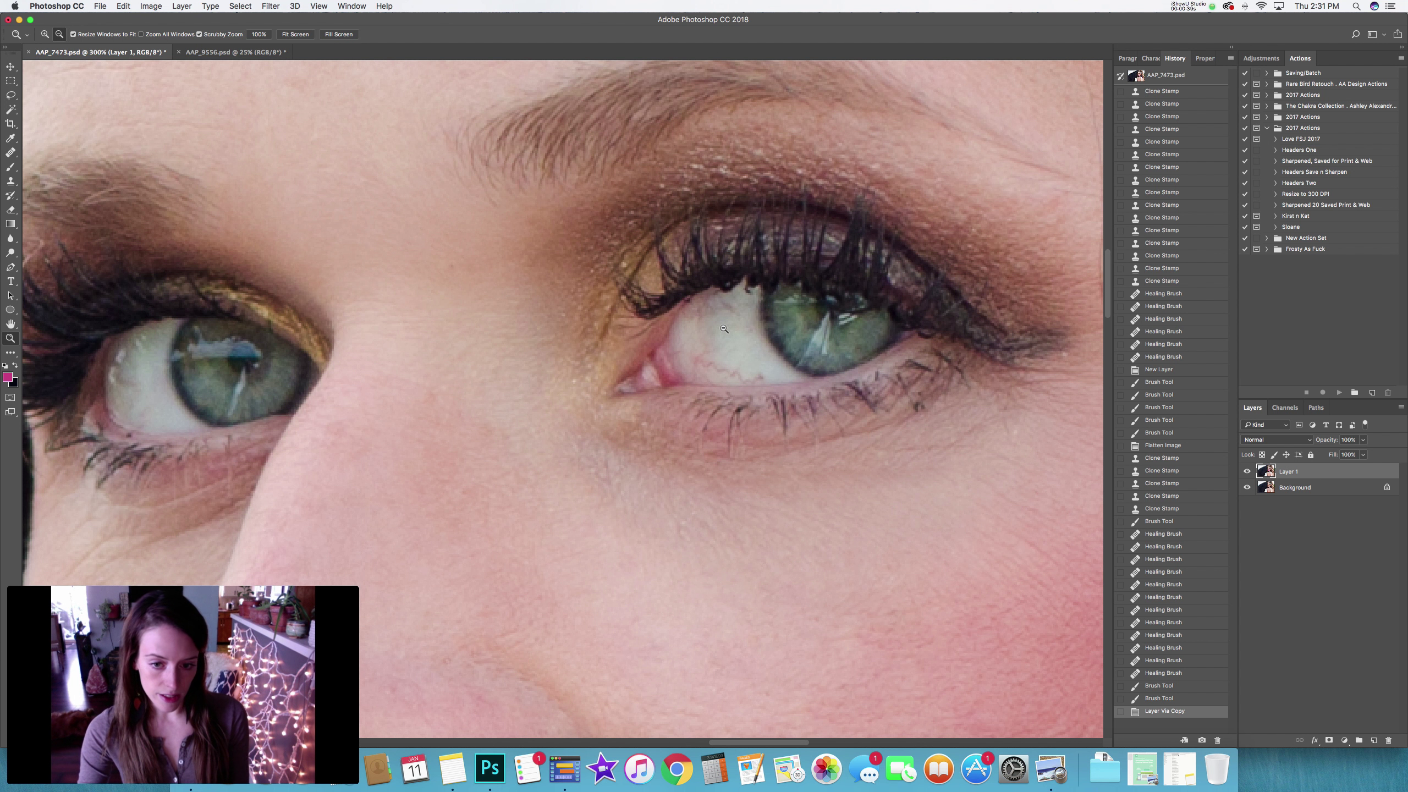
key("j")
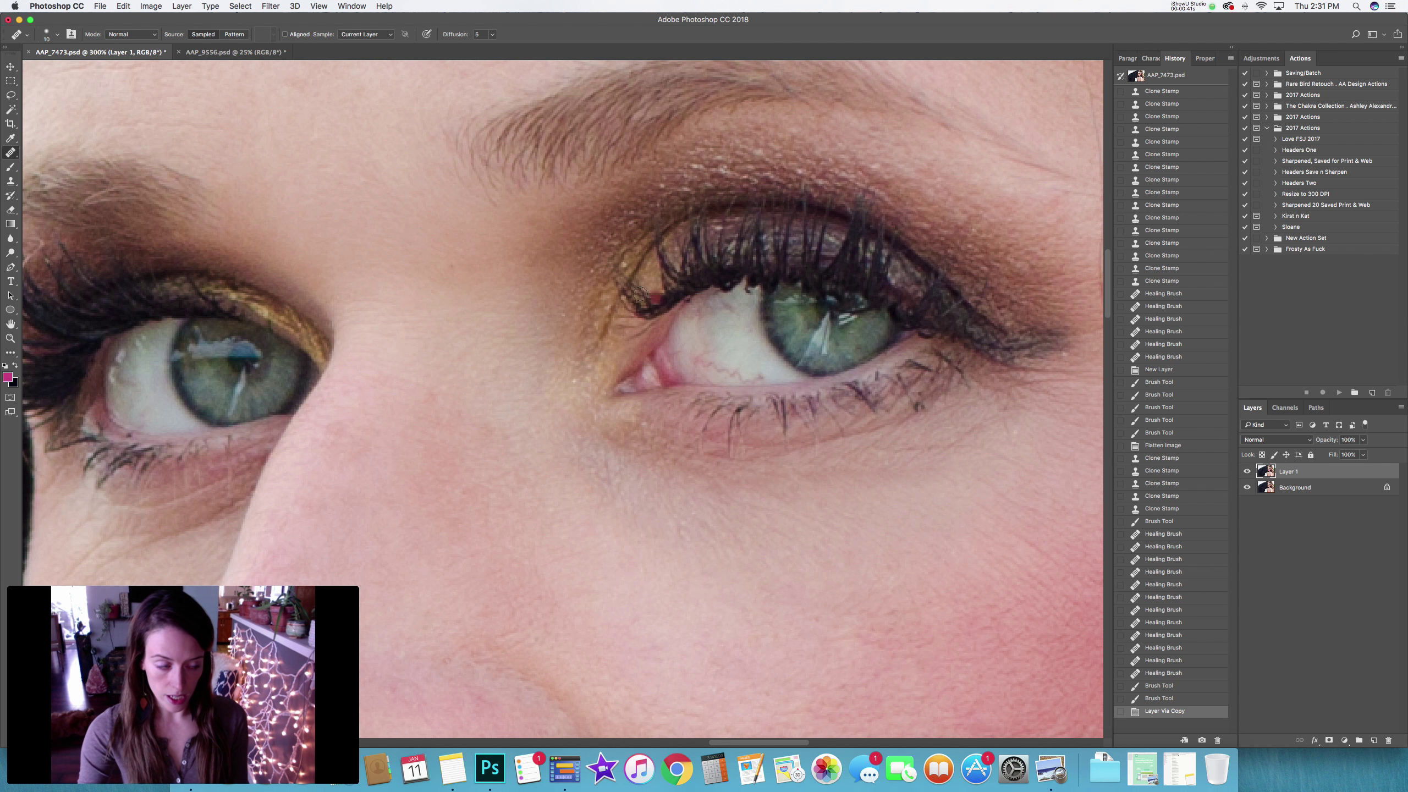
right_click(10, 153)
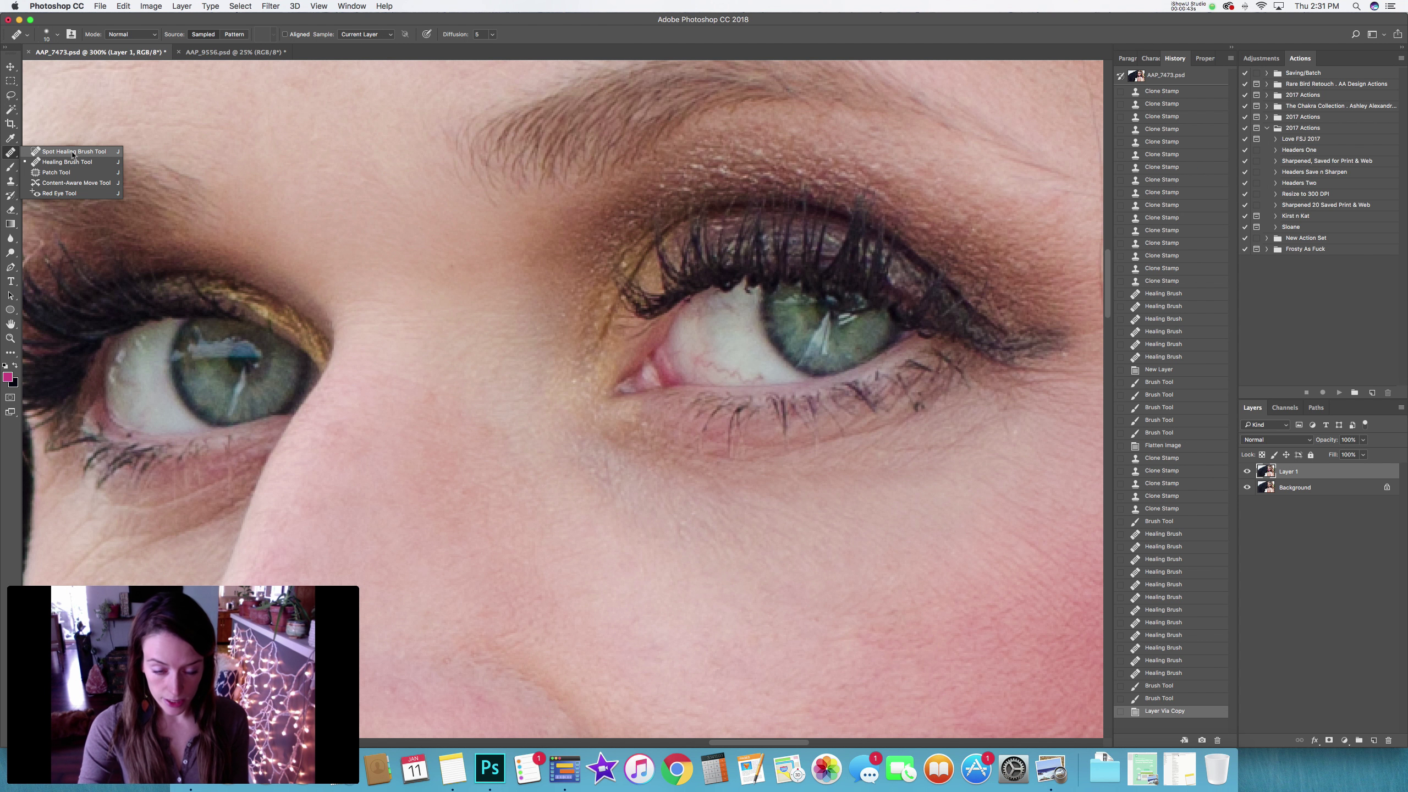
left_click(785, 38)
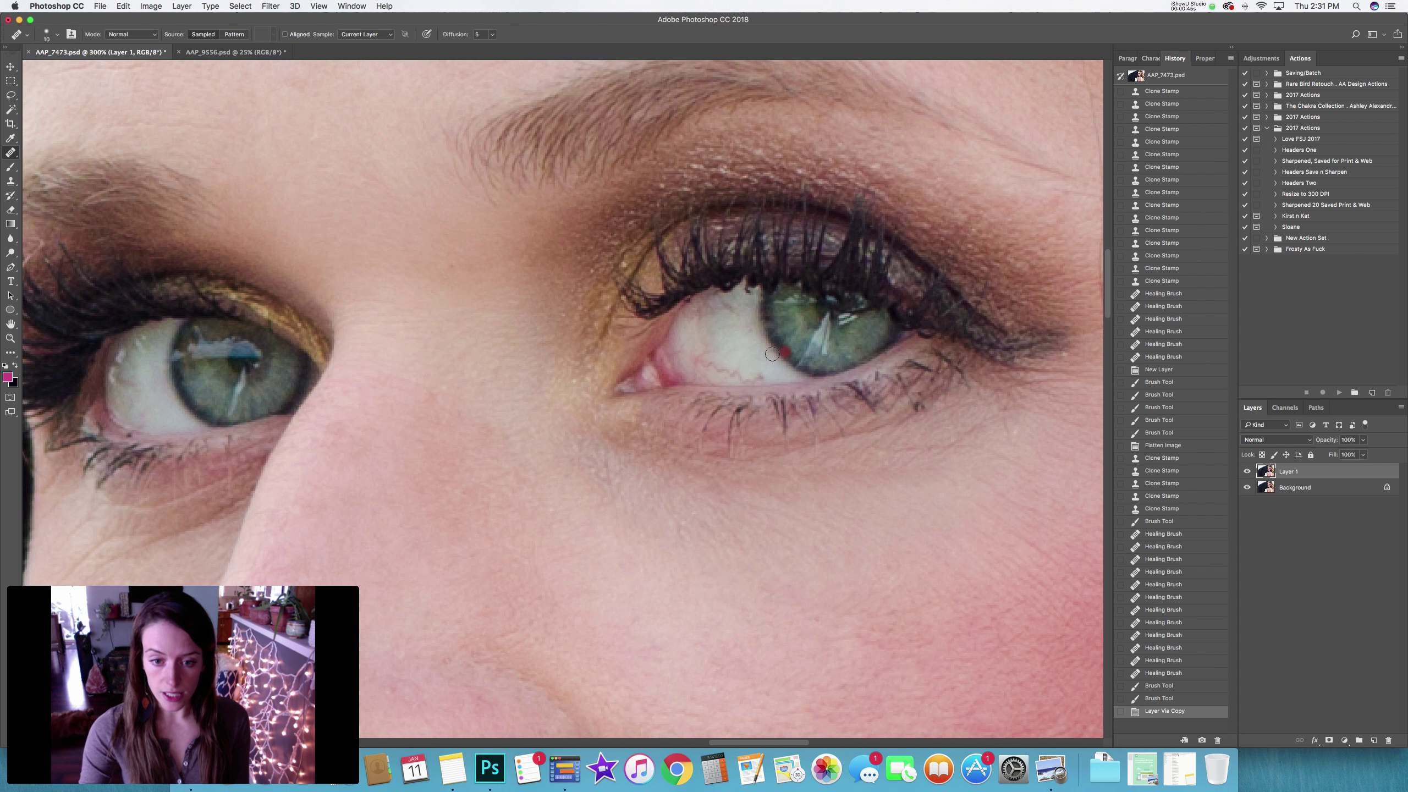
left_click_drag(729, 335, 721, 335)
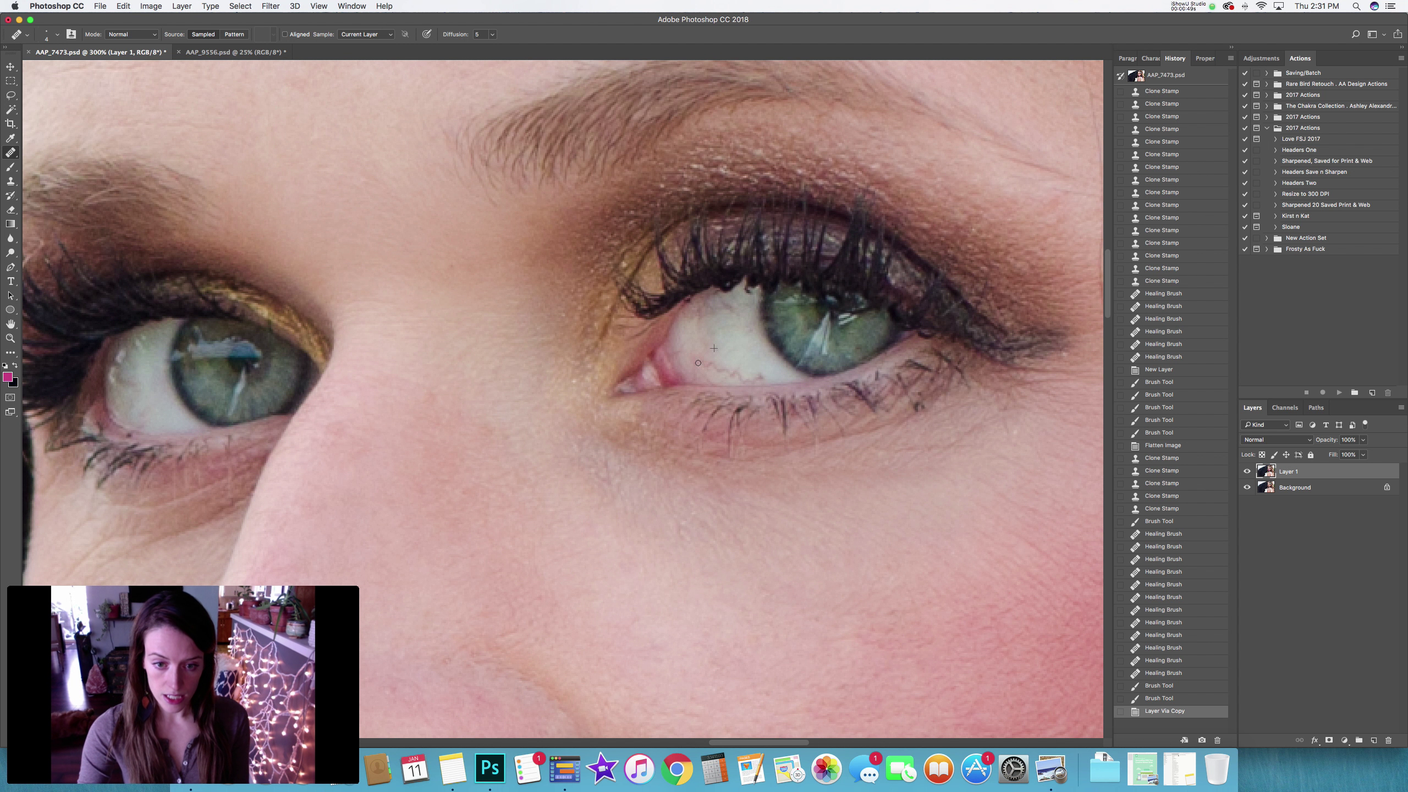
left_click(712, 364)
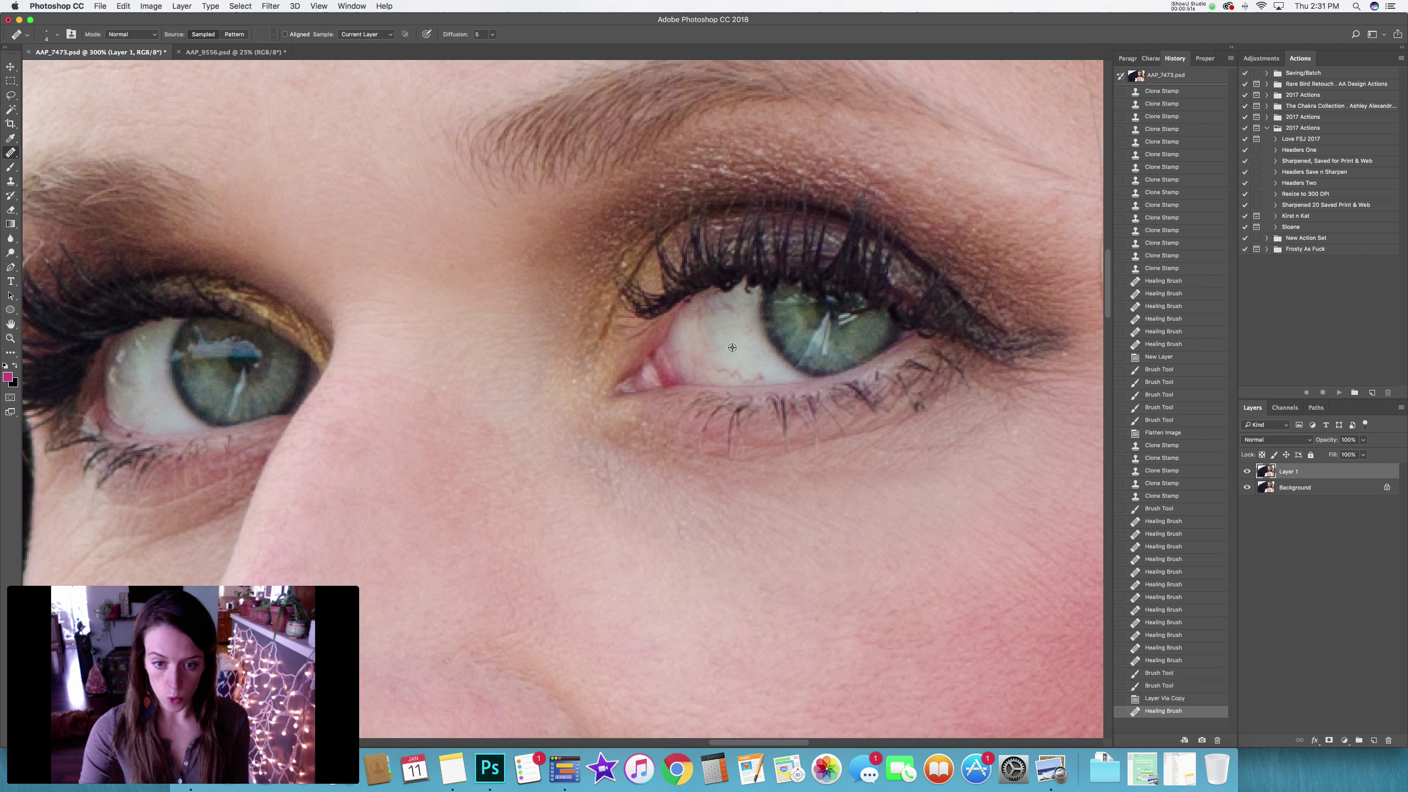
left_click(723, 367)
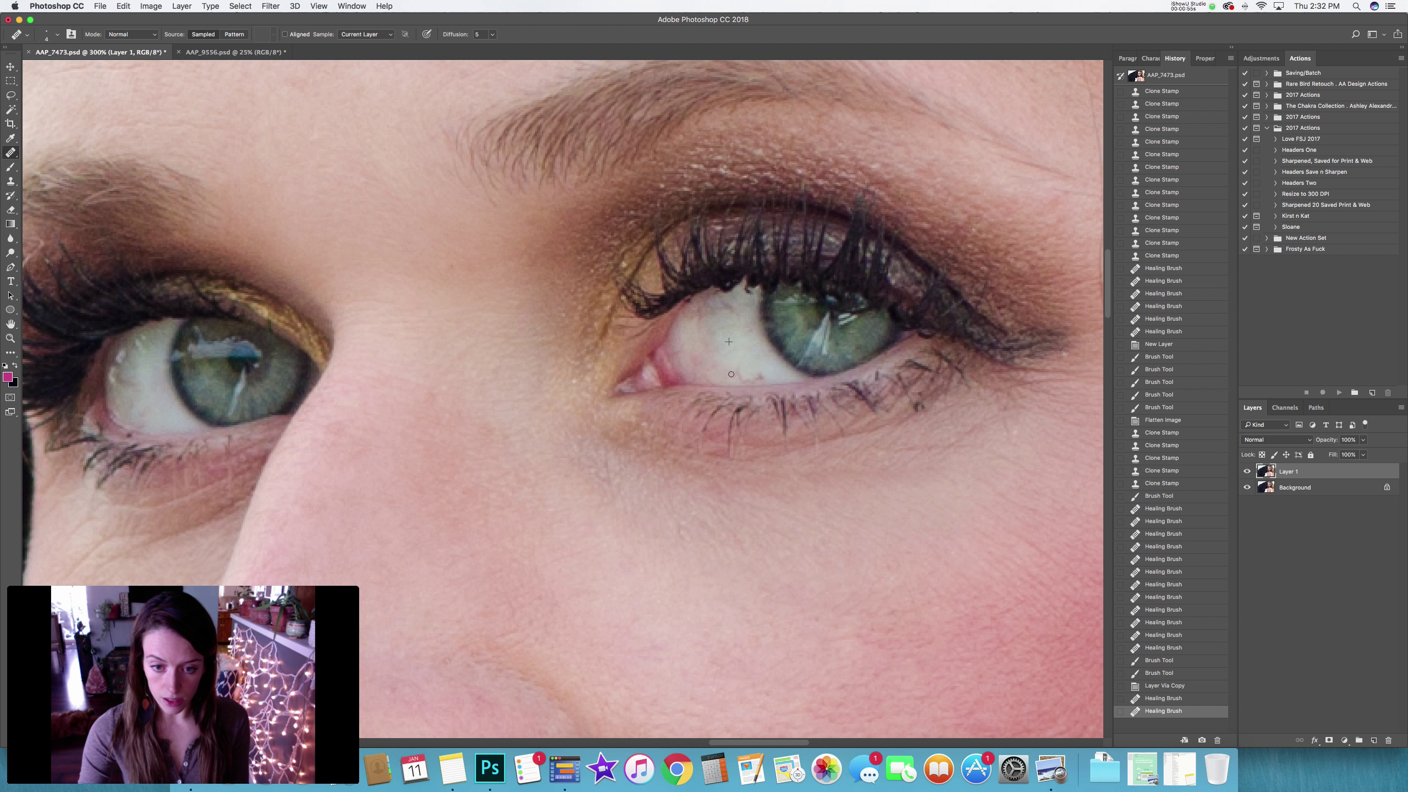
mouse_move(740, 377)
left_mouse_down()
mouse_move(756, 379)
mouse_move(719, 355)
mouse_move(705, 376)
mouse_move(694, 357)
mouse_move(727, 348)
mouse_move(722, 307)
left_mouse_up()
left_click_drag(740, 355, 704, 306)
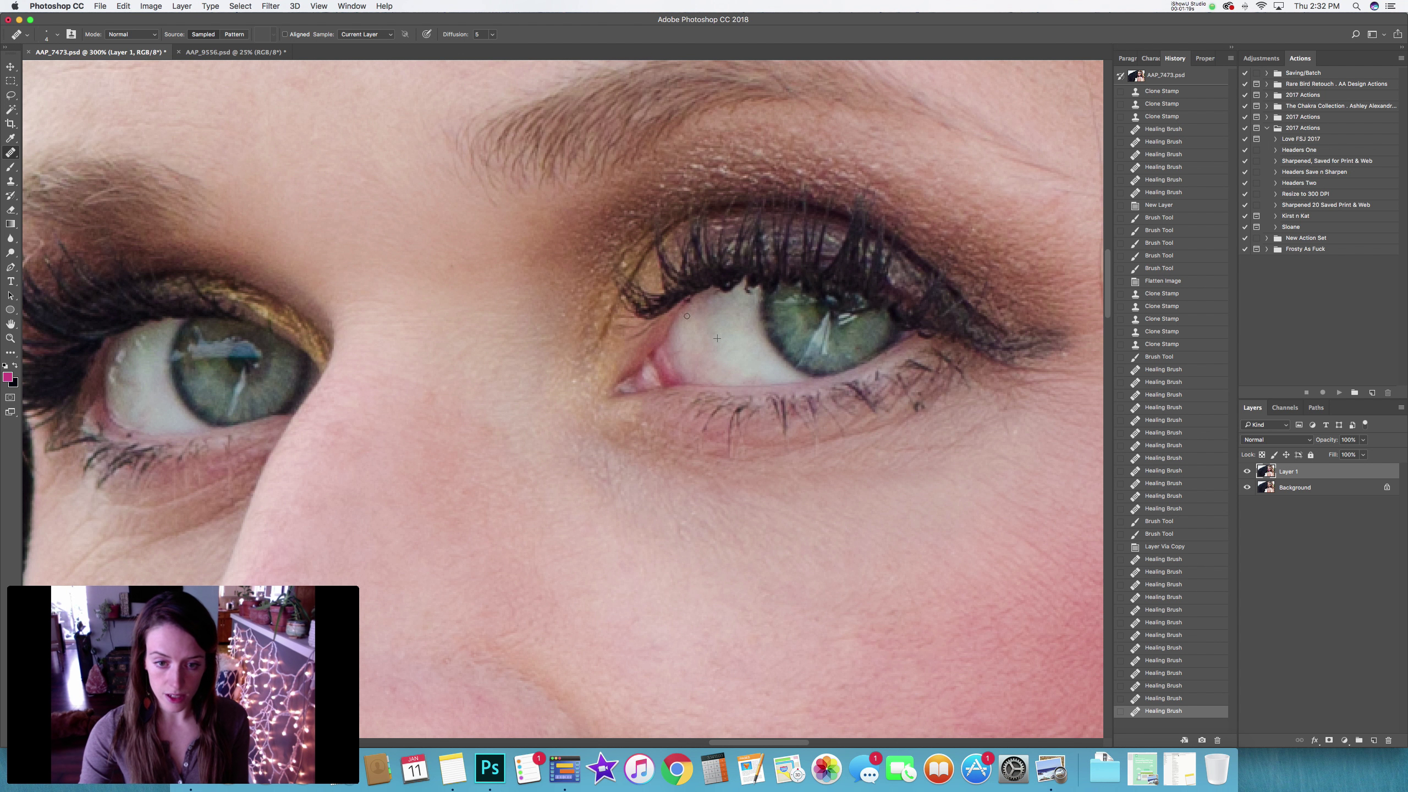
left_click_drag(687, 316, 695, 327)
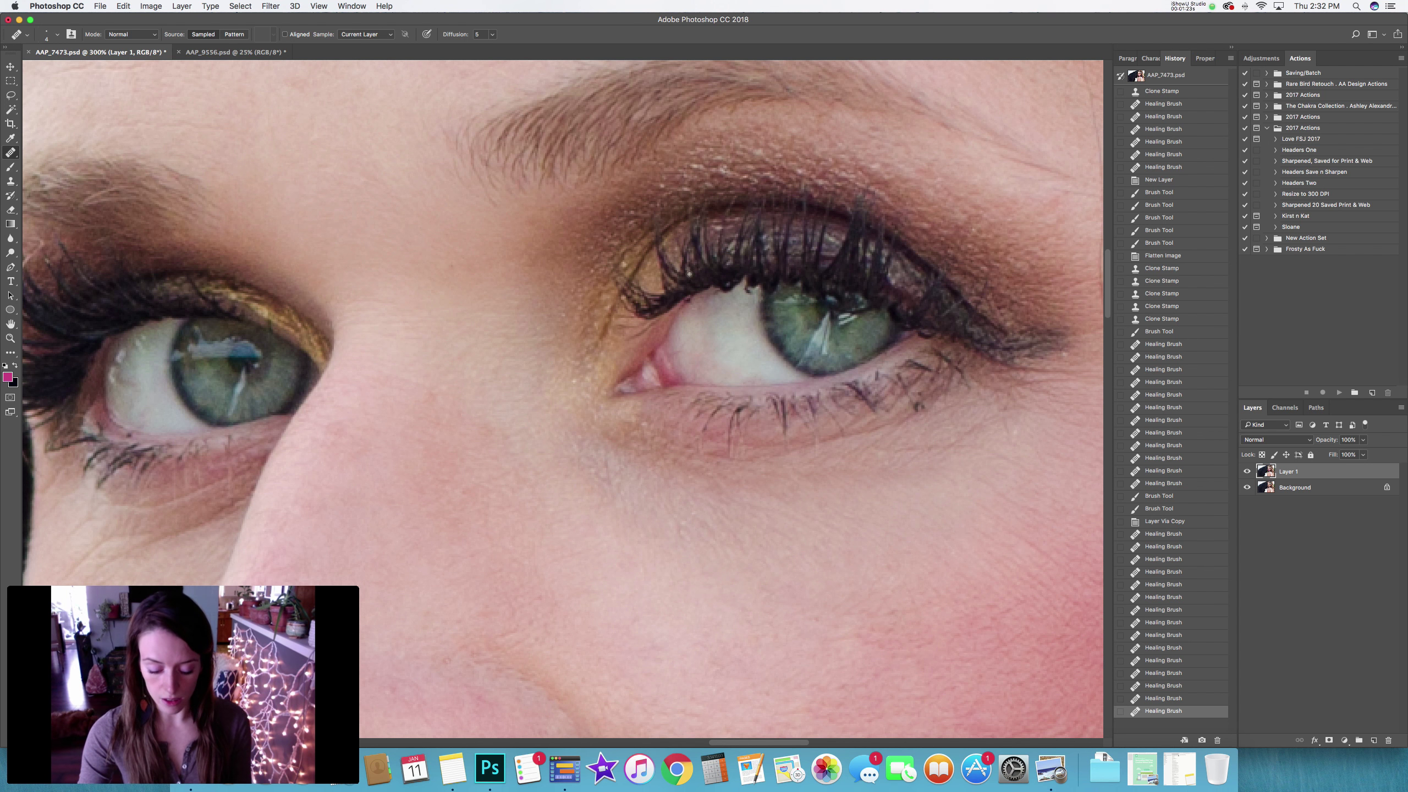
Sample the white of the retouched eye and set a slightly lighter tone of it as the foreground colour.
key("i")
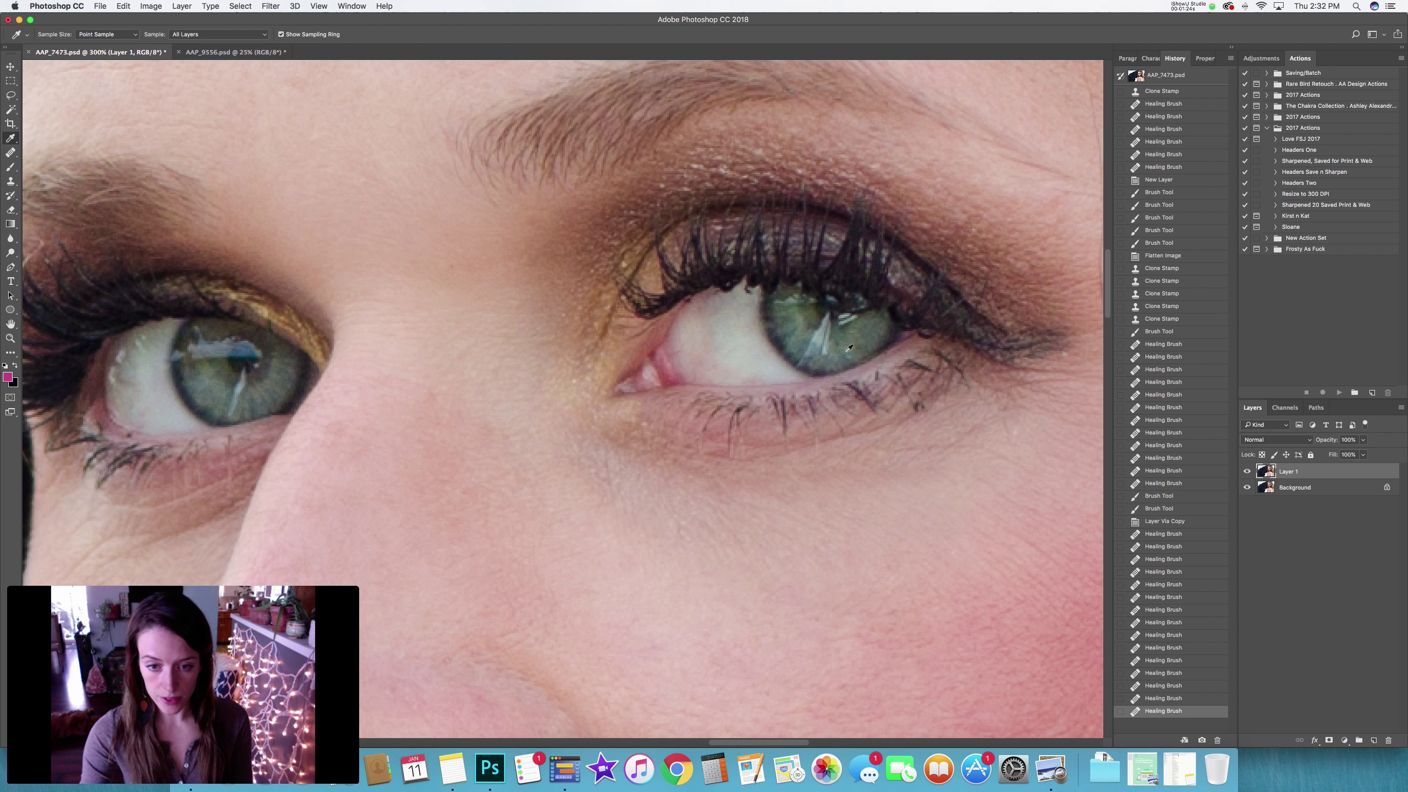
left_click(742, 351)
left_click(8, 377)
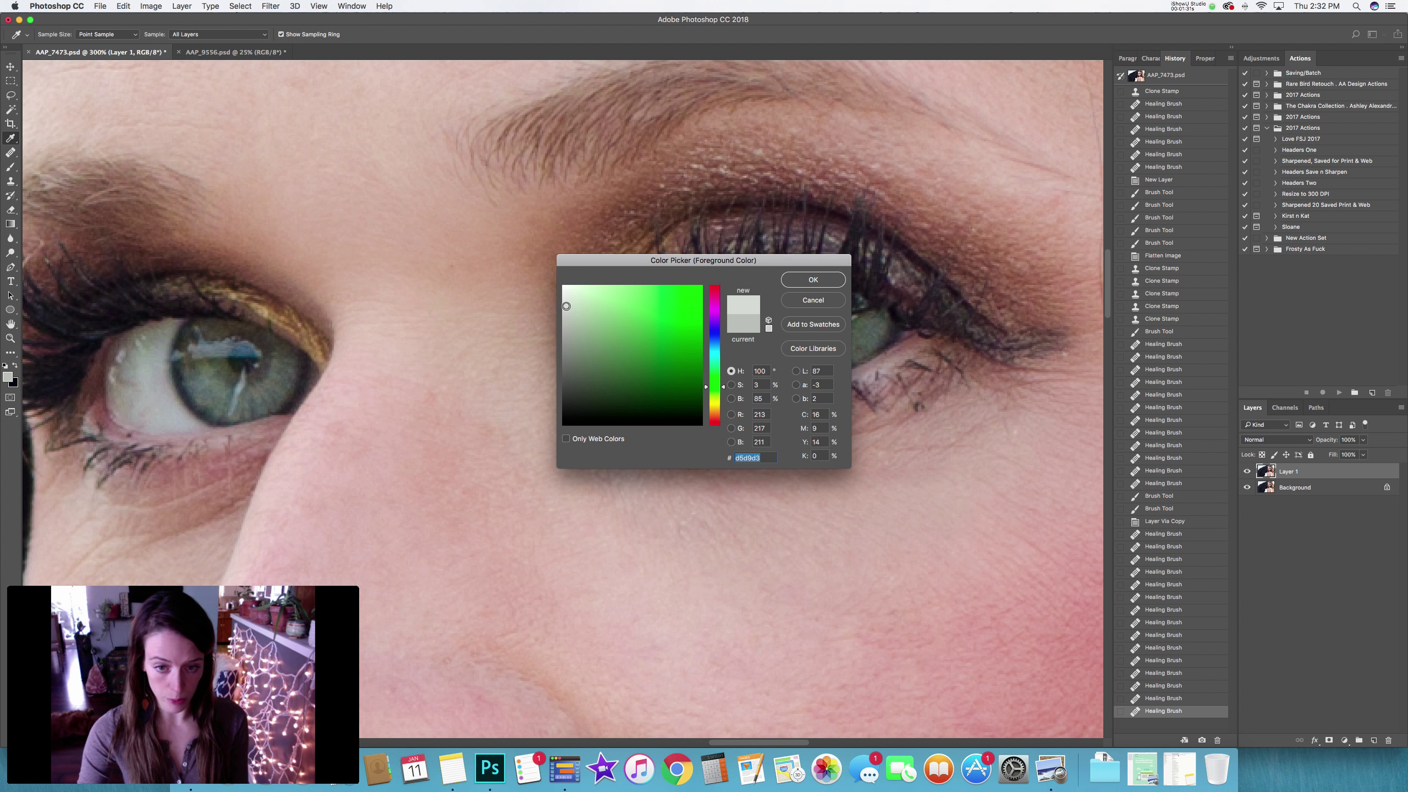
left_click(823, 279)
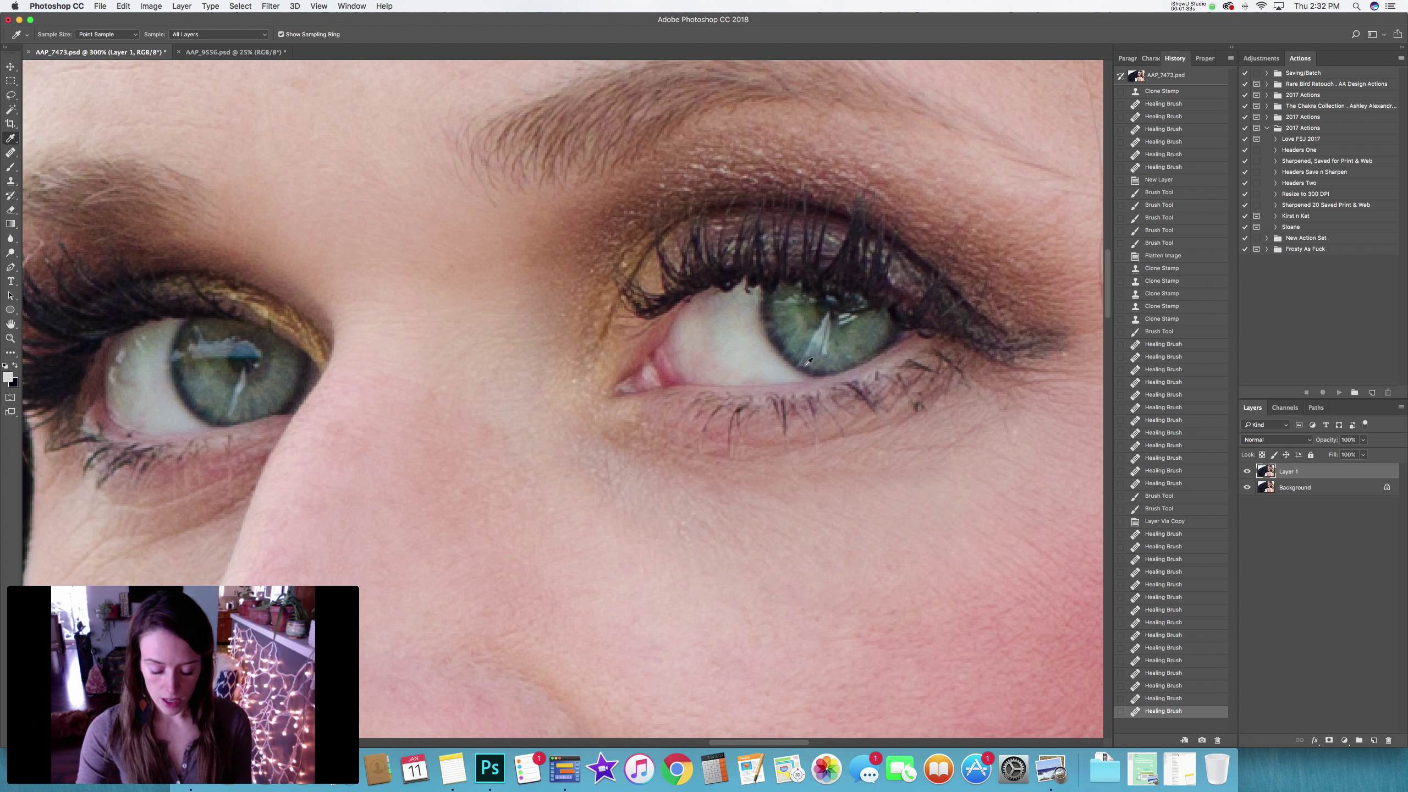
Paint lightly over the white of the right-hand eye with the Brush at 10% opacity.
key("b")
left_click_drag(718, 350, 715, 350)
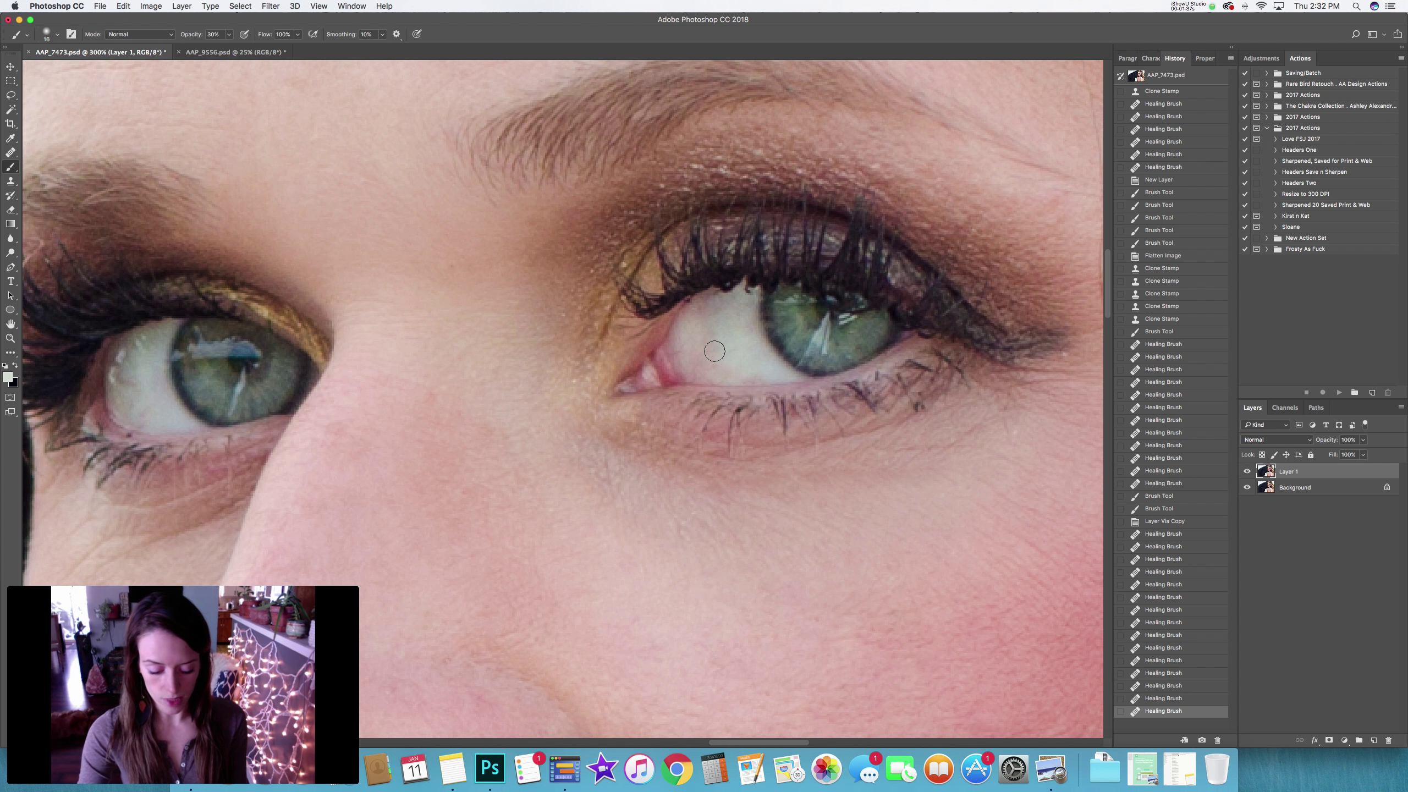
key("2")
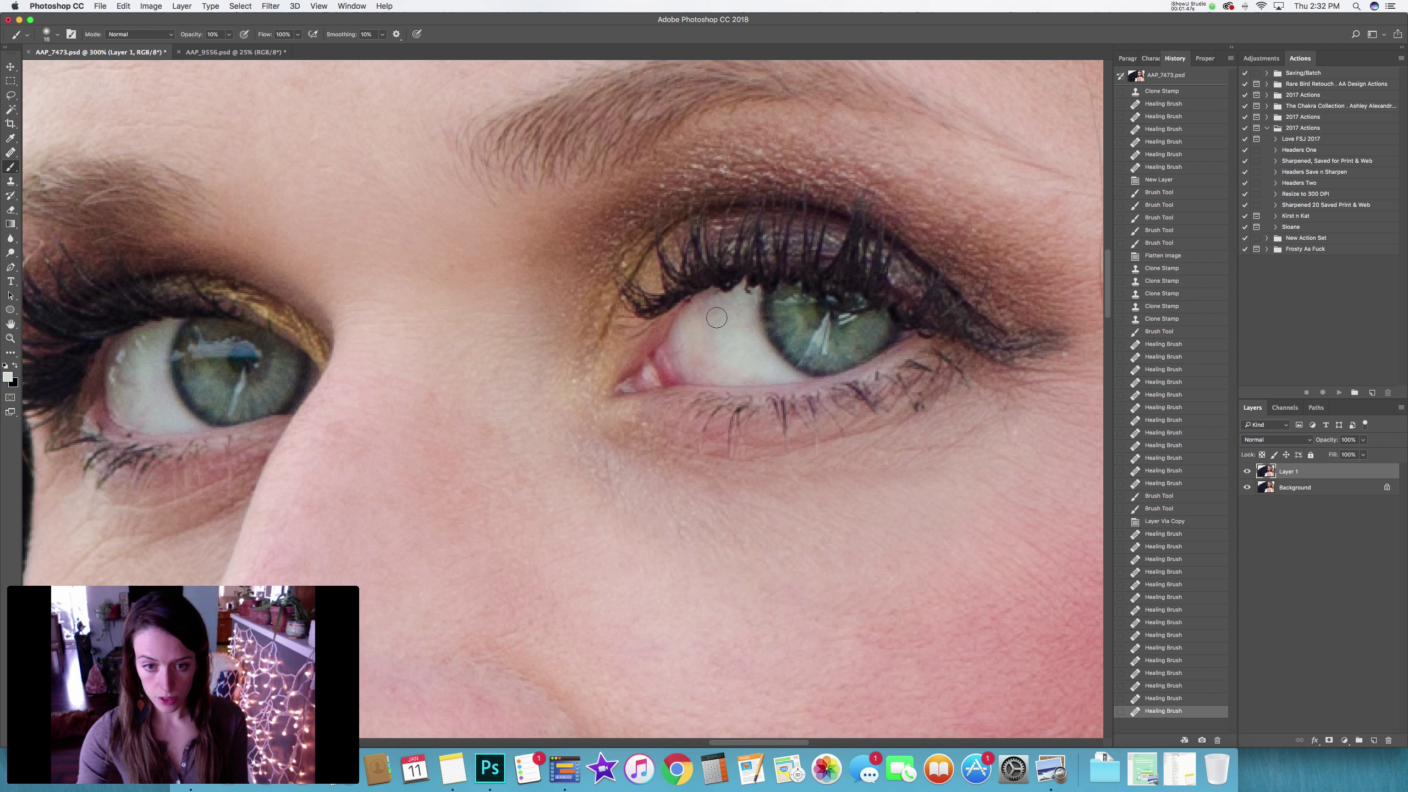
left_click(748, 345)
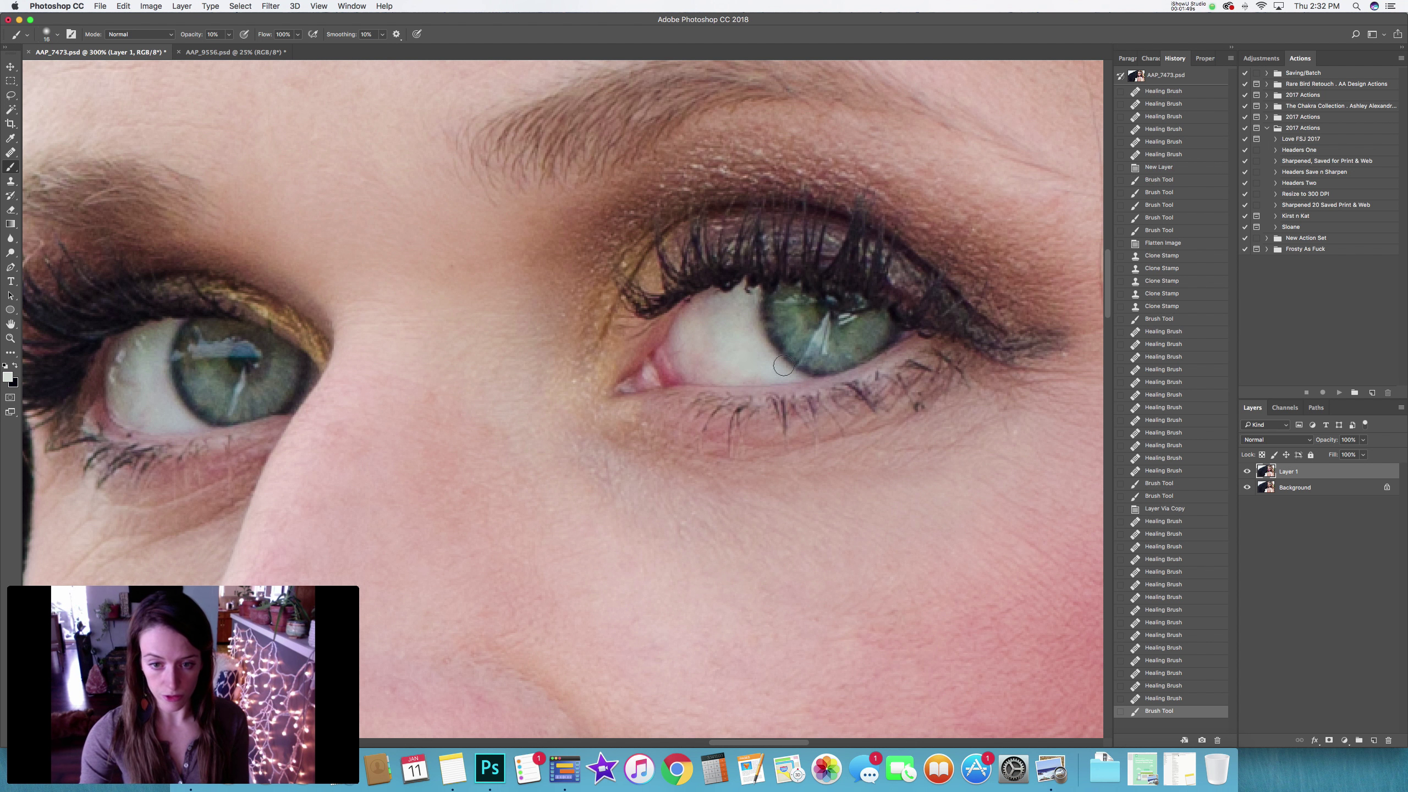
Heal the blemishes in the white of the left-hand eye and brush over it with the light colour at 10% opacity.
scroll(378, 331, "left", 10)
scroll(378, 332, "down", 2)
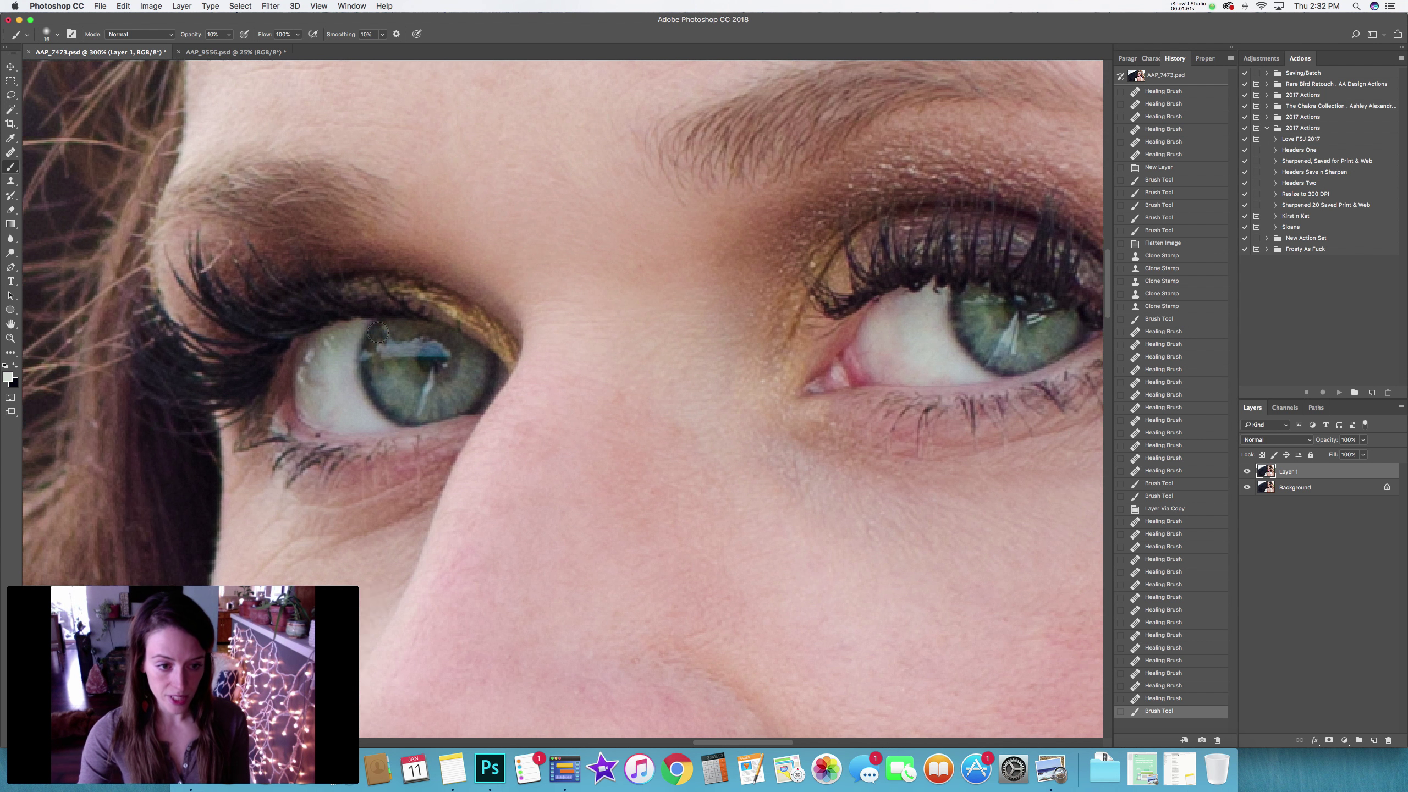
key("j")
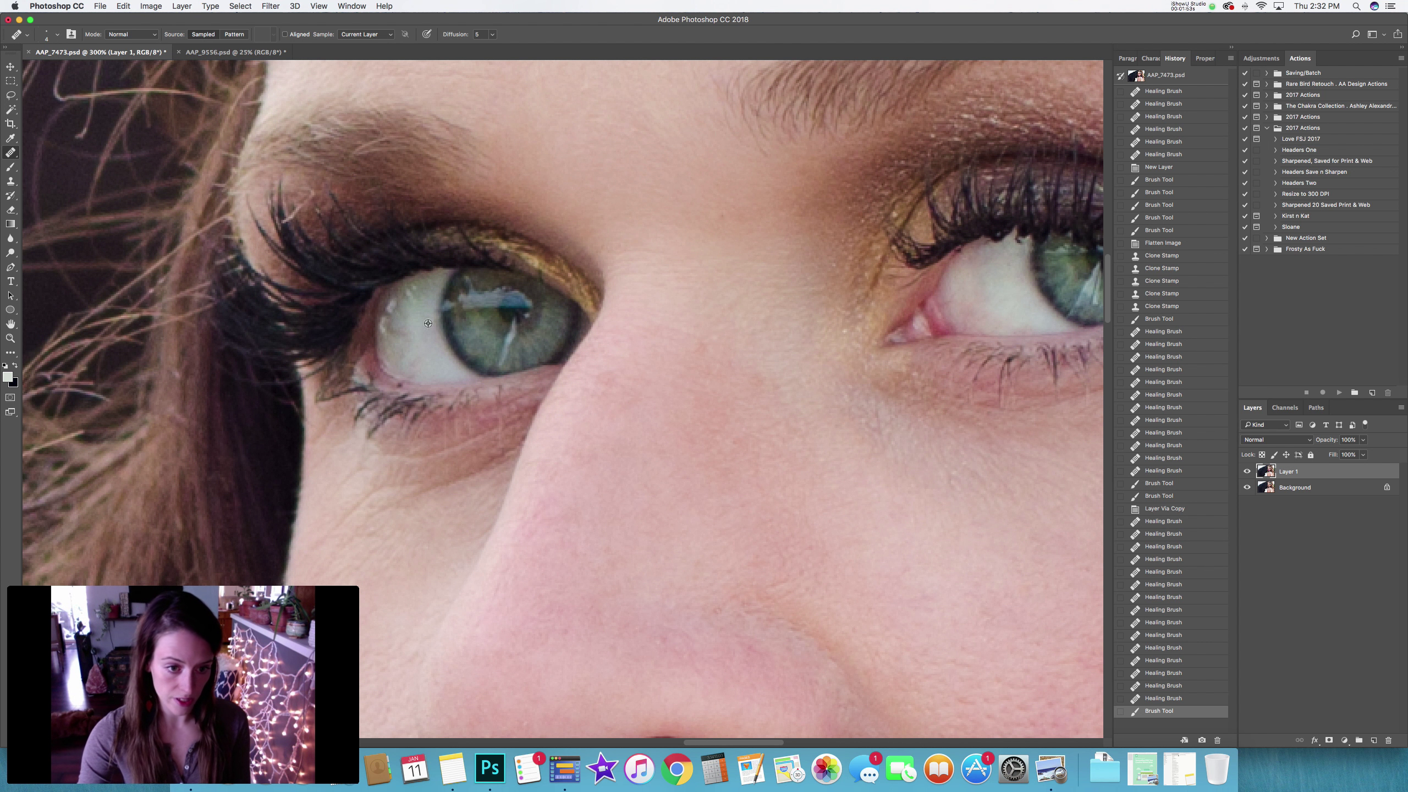
left_click(423, 361)
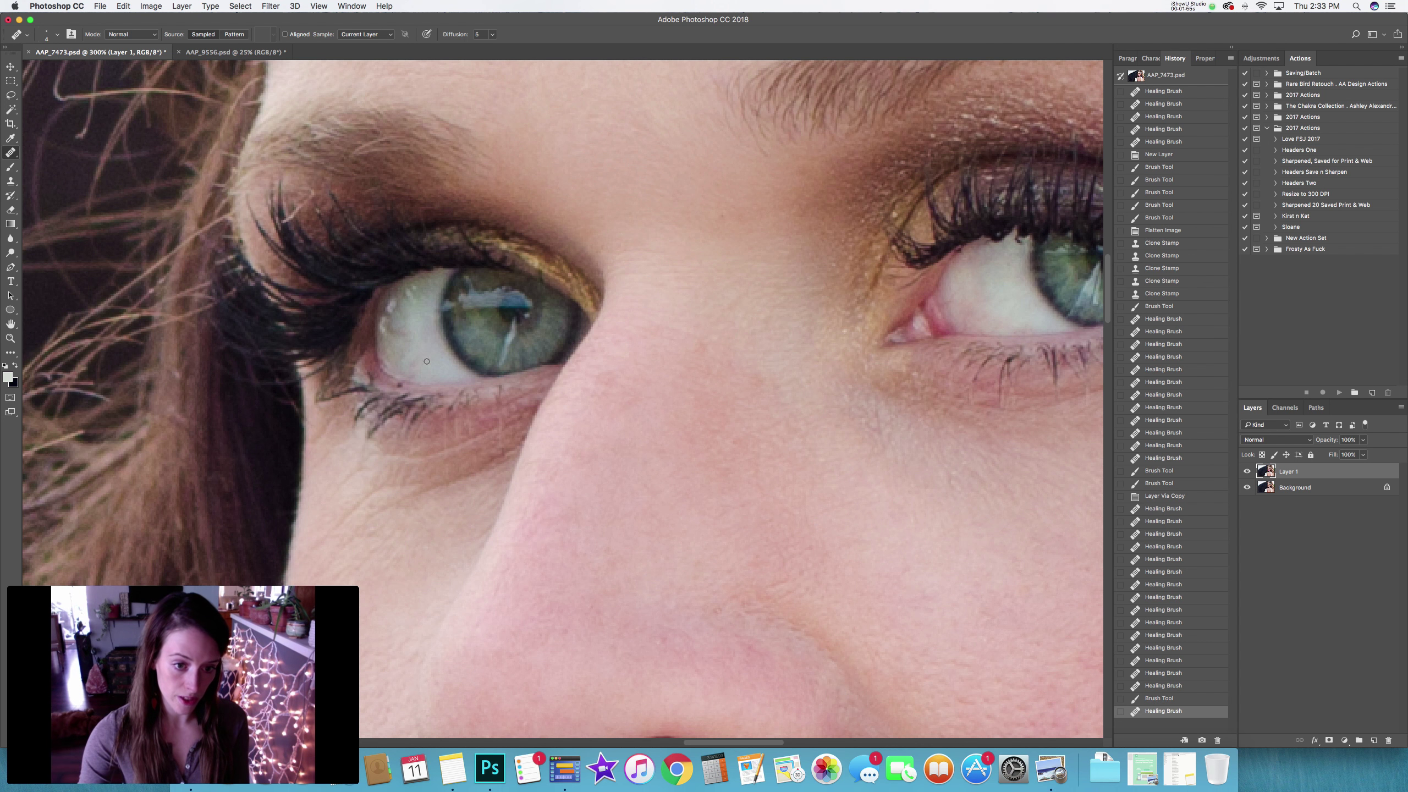
left_click(411, 367)
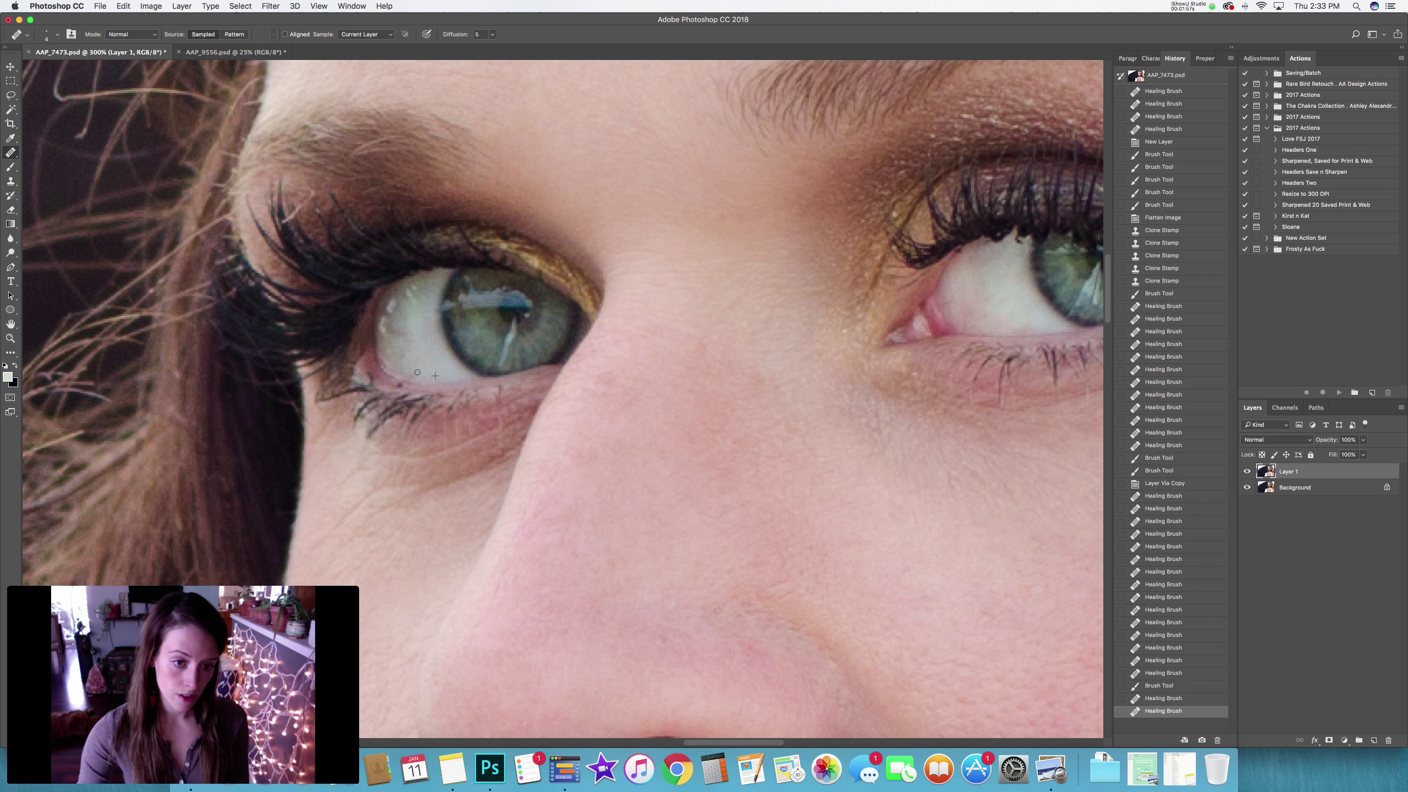
left_click(417, 373)
left_click(405, 339)
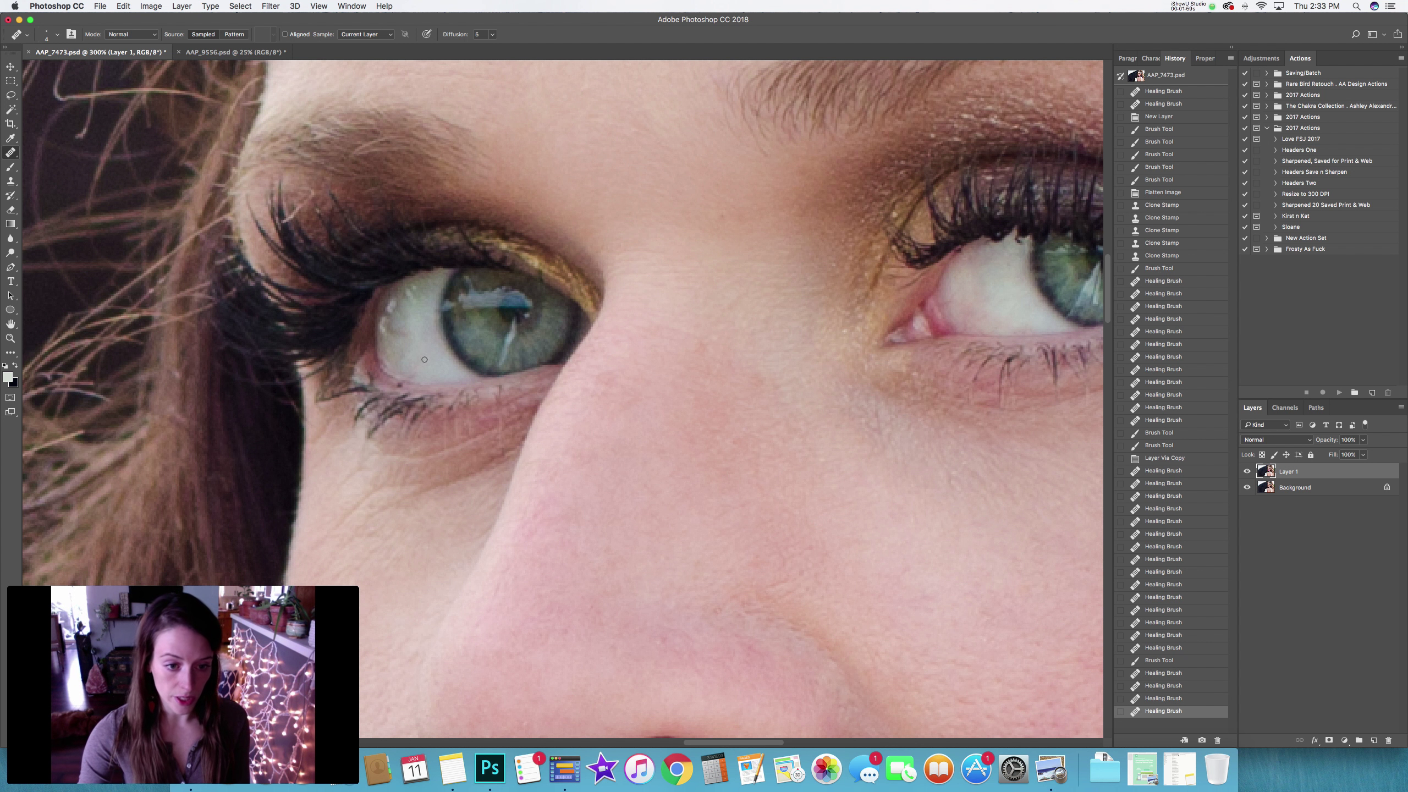
left_click(403, 332)
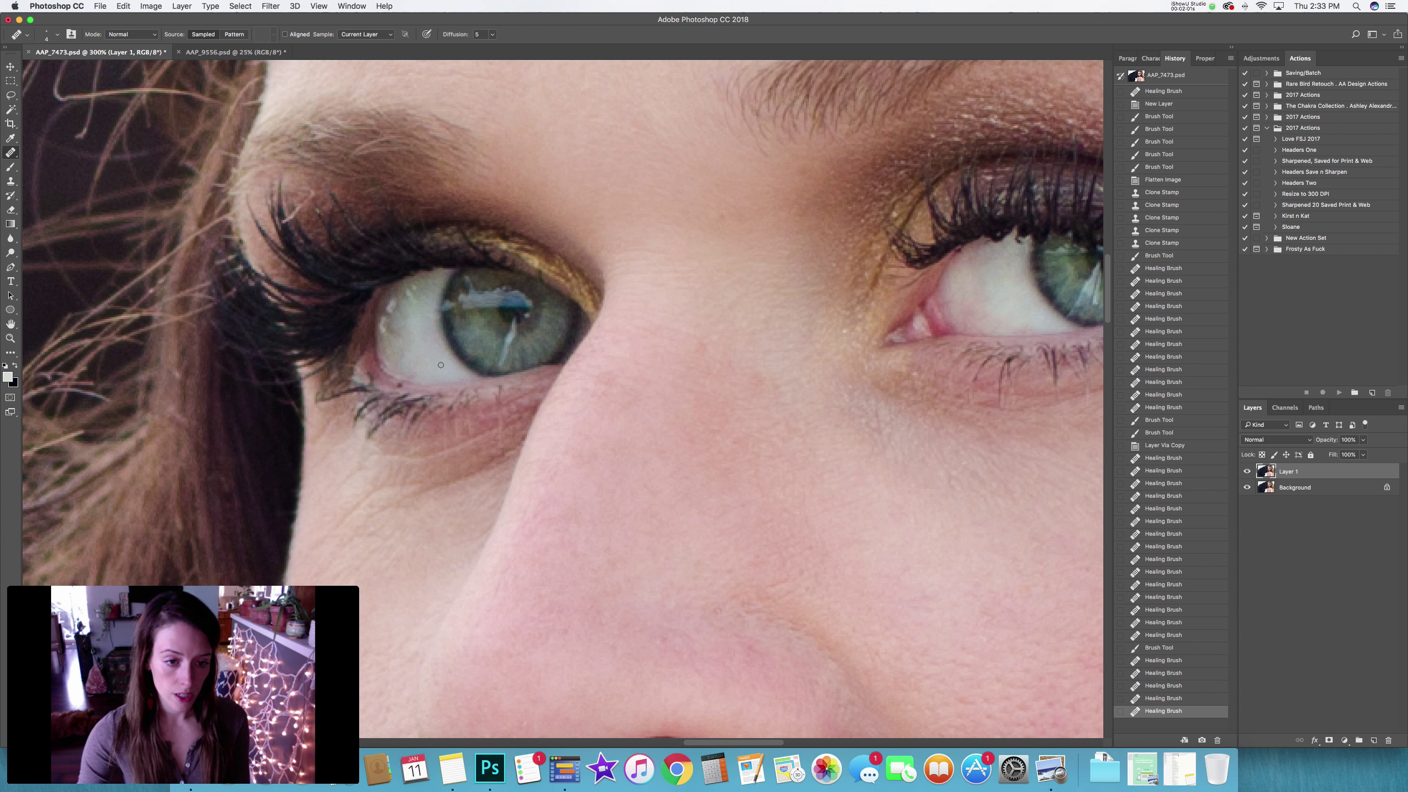
left_click(438, 333)
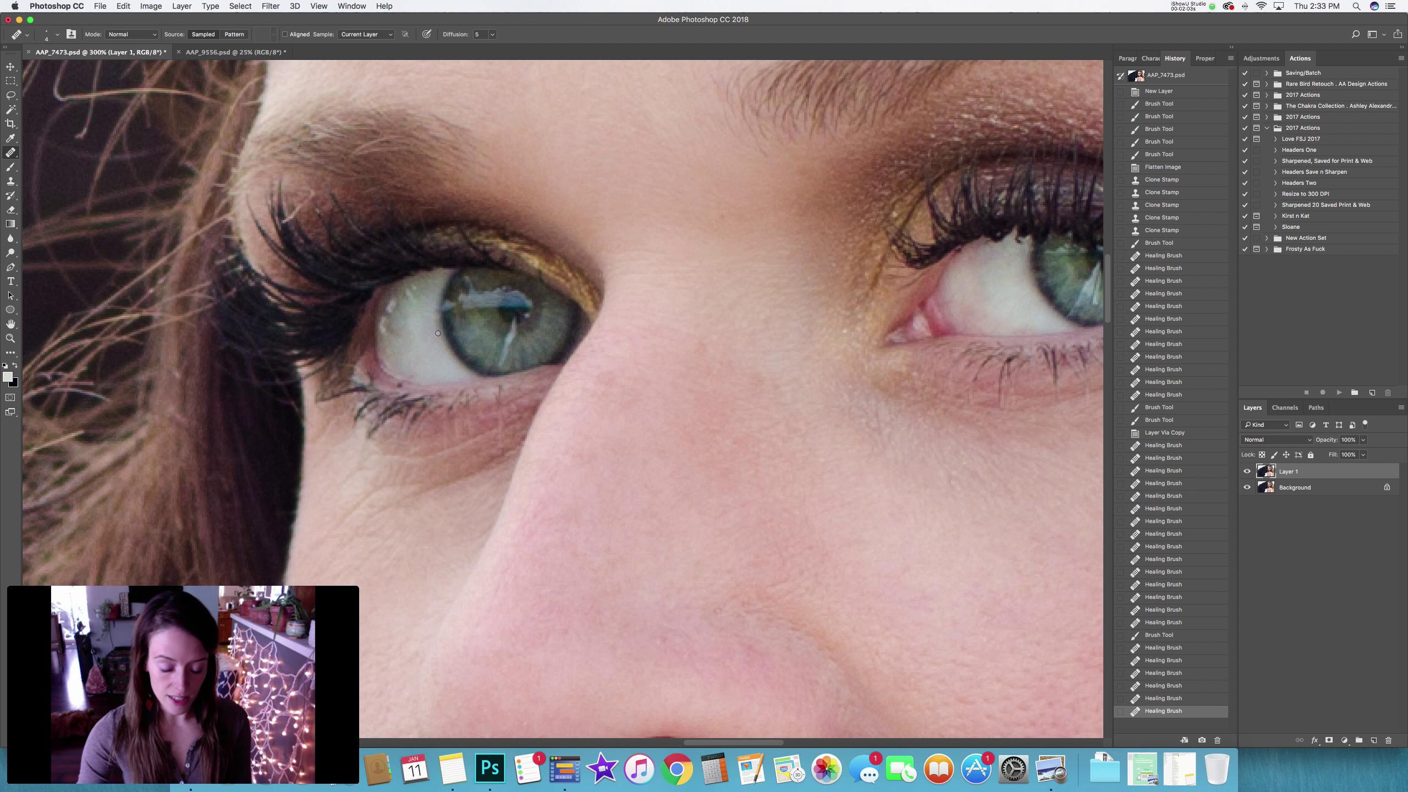
key("b")
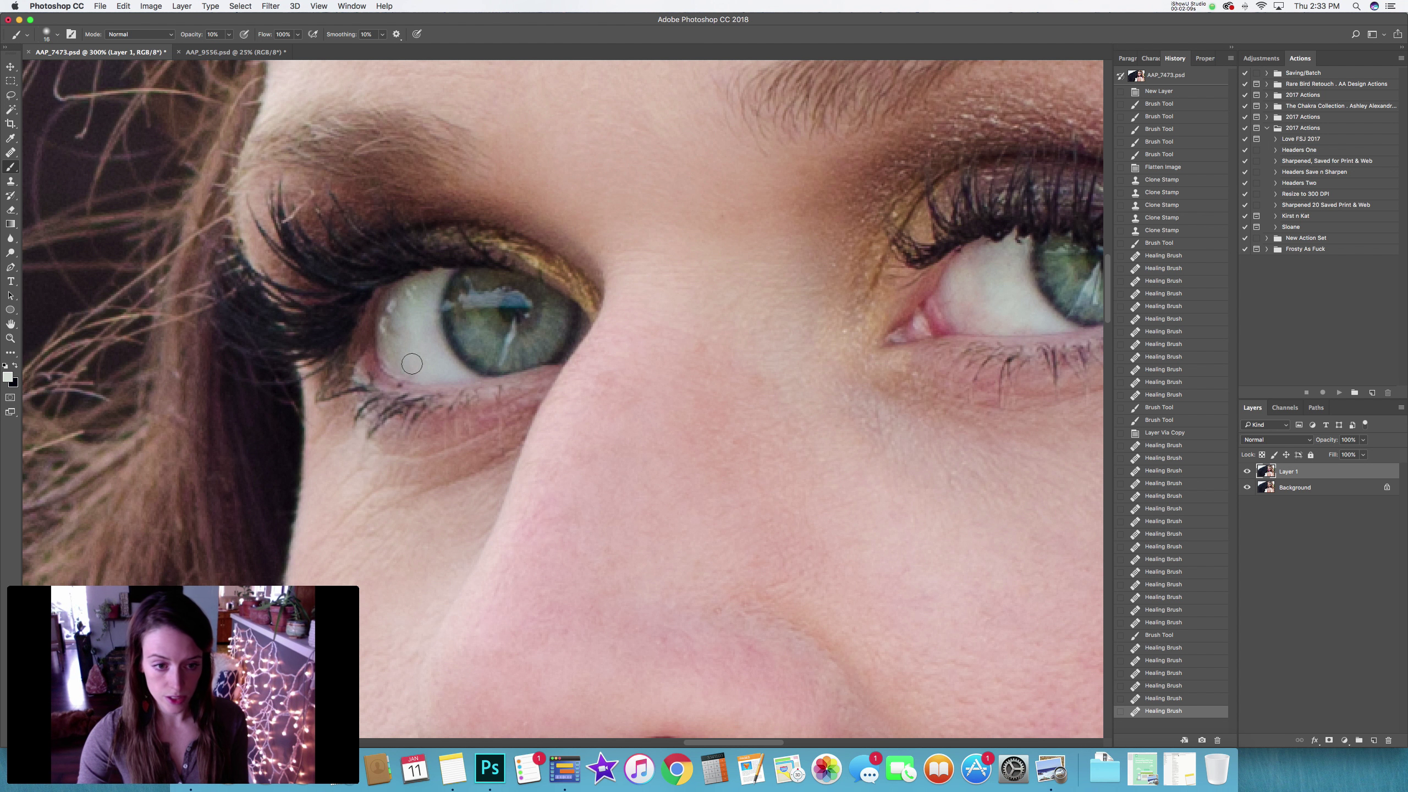
left_click(406, 338)
Compare both eyes before and after the retouching by toggling the visibility of Layer 1.
key("z")
left_click(933, 352)
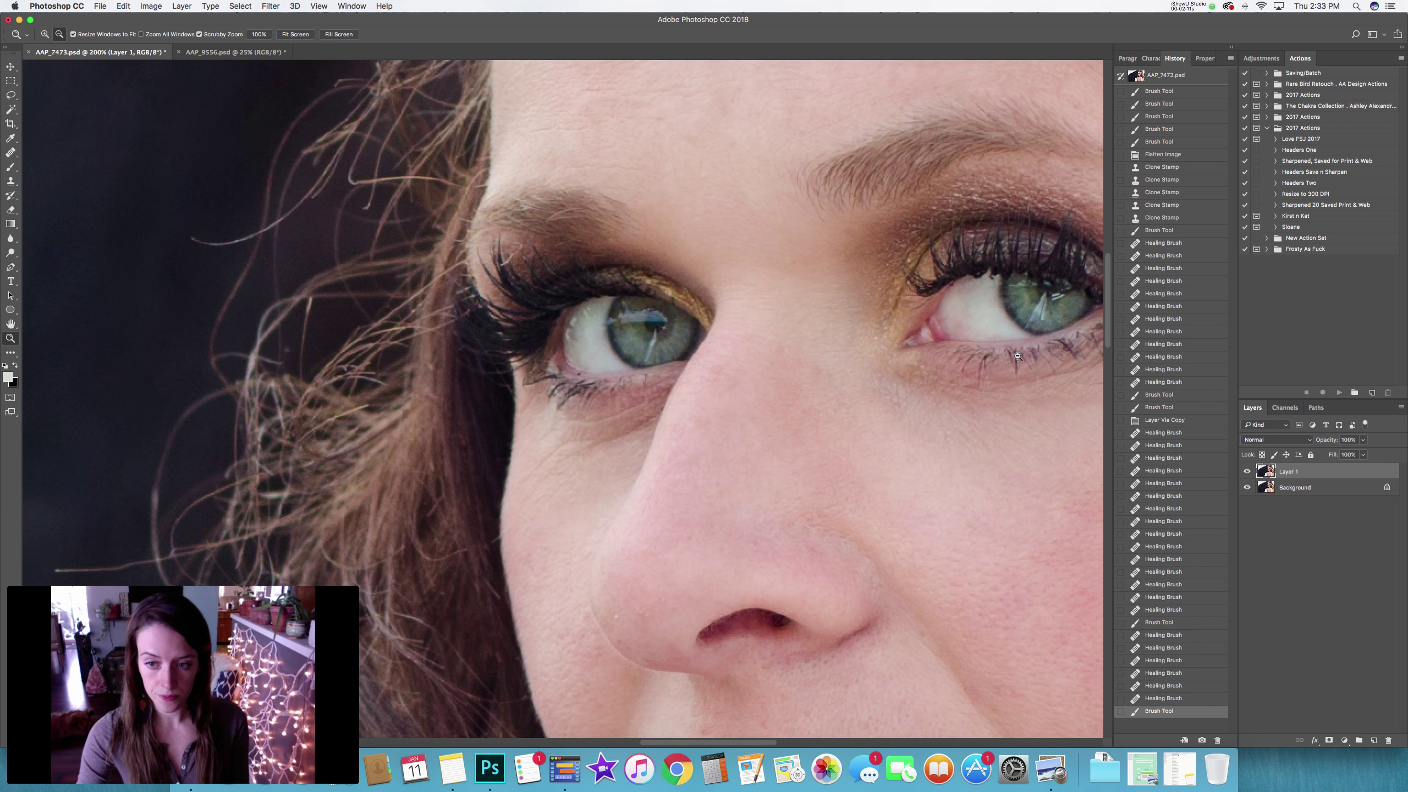
left_click(933, 352)
scroll(937, 354, "right", 5)
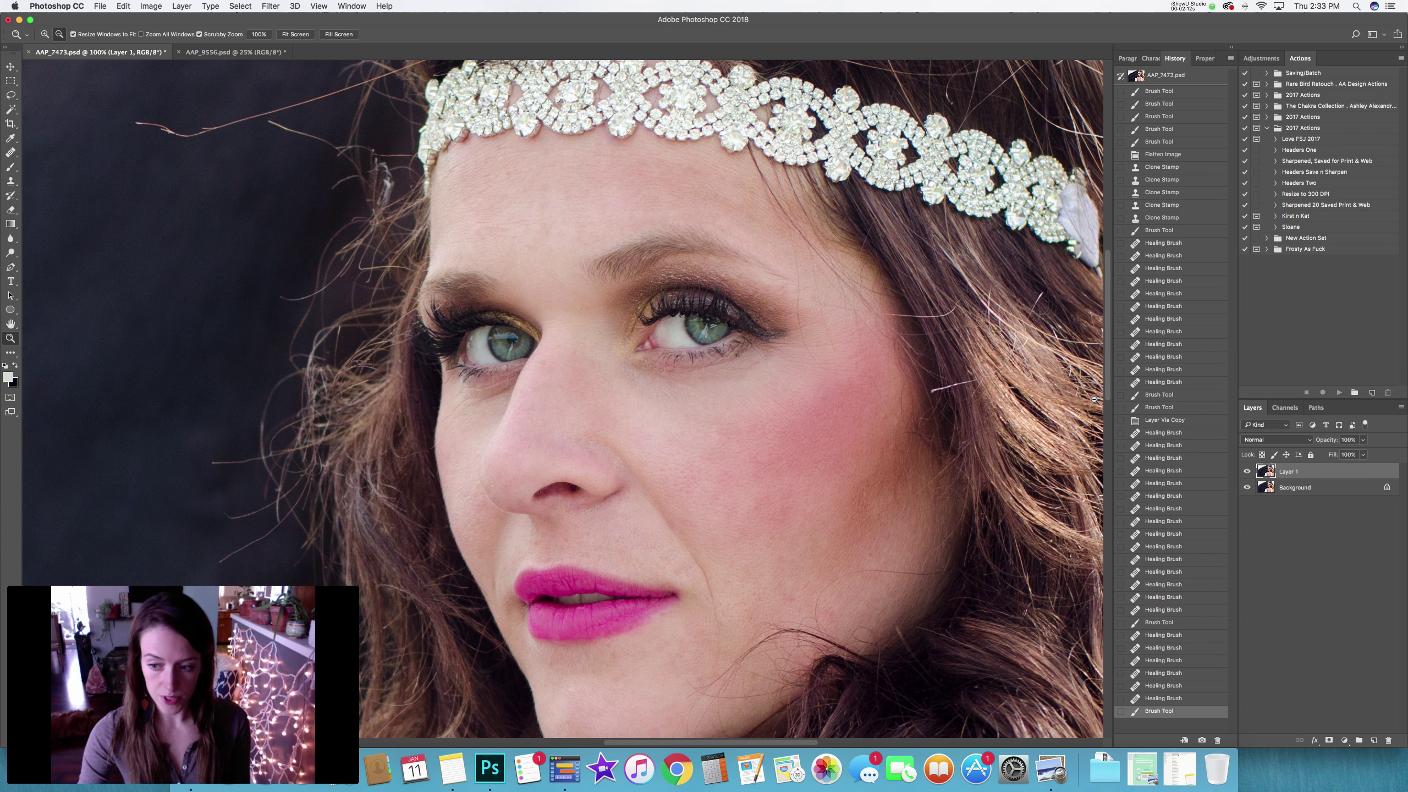
left_click(1247, 471)
left_click(1247, 471)
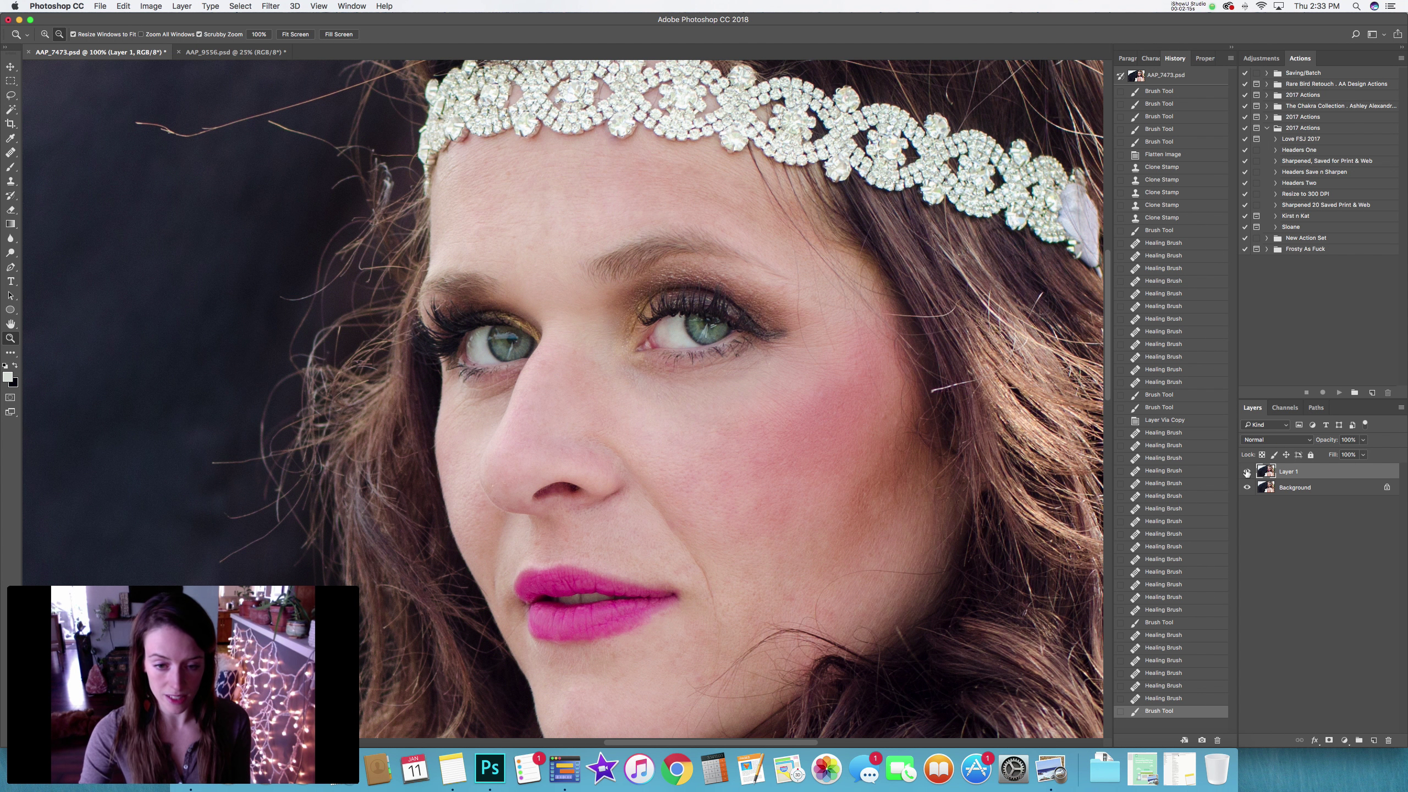
left_click(1247, 472)
left_click(1247, 471)
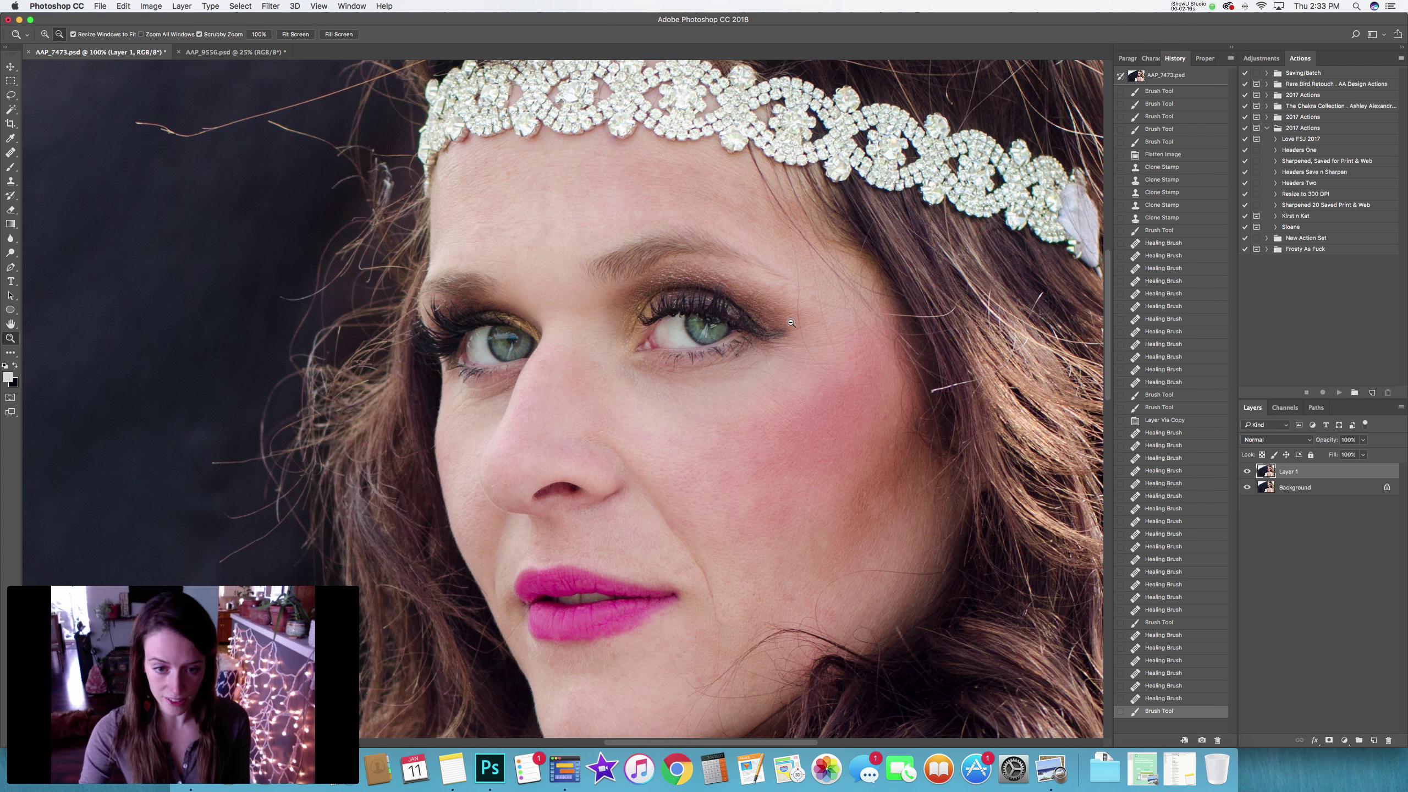
Add a Vibrance adjustment layer above Layer 1 and raise its vibrance to +48 to intensify the iris colour.
left_click(673, 329)
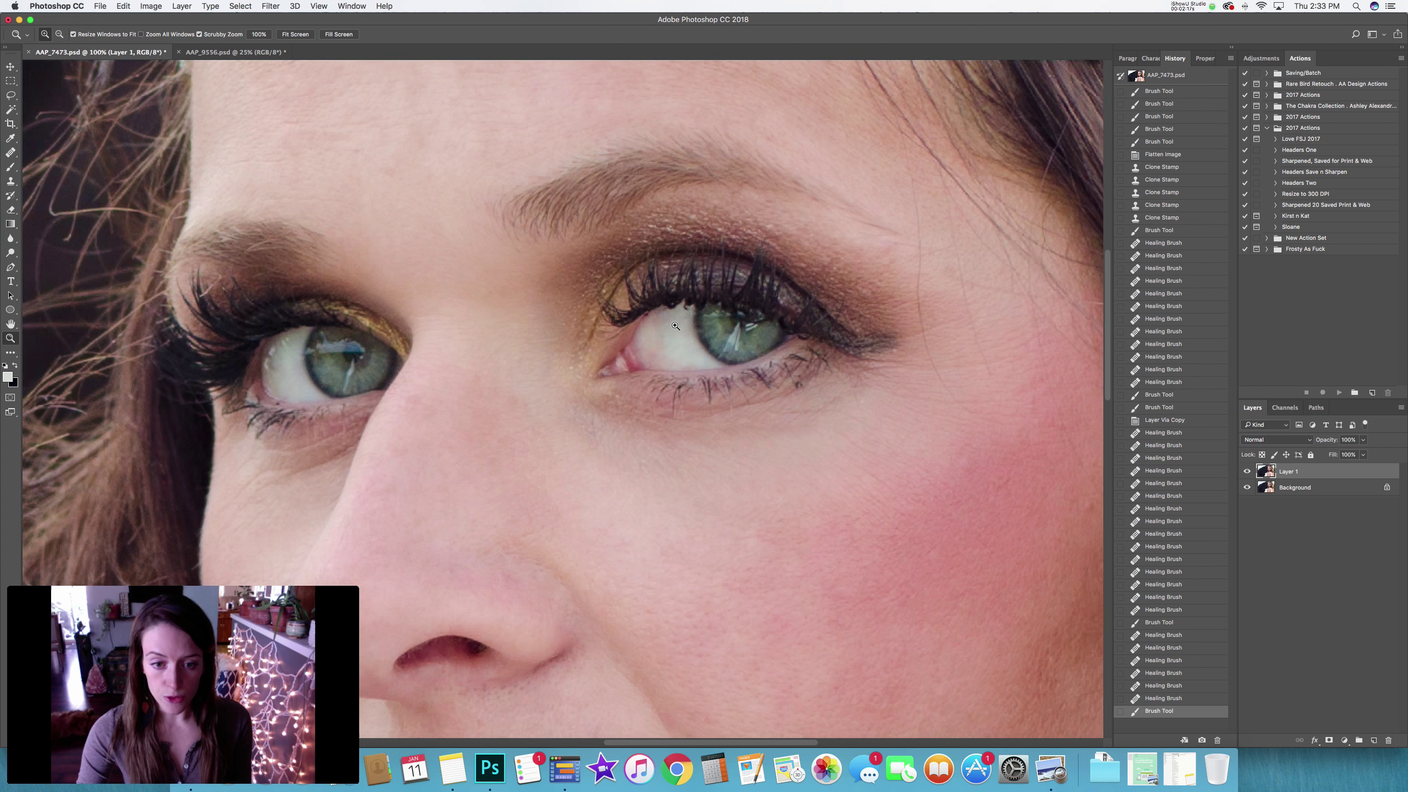
left_click(725, 332)
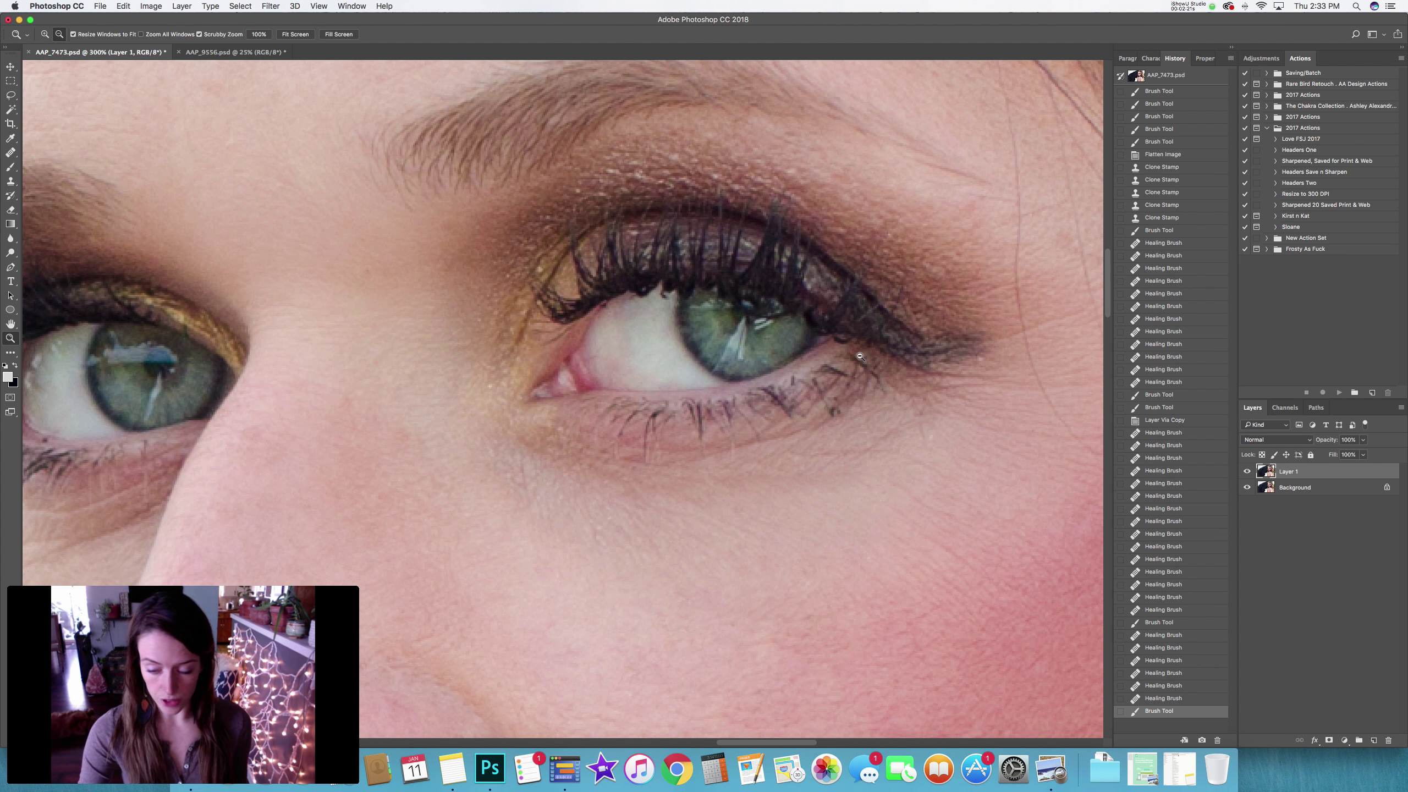
left_click(1345, 739)
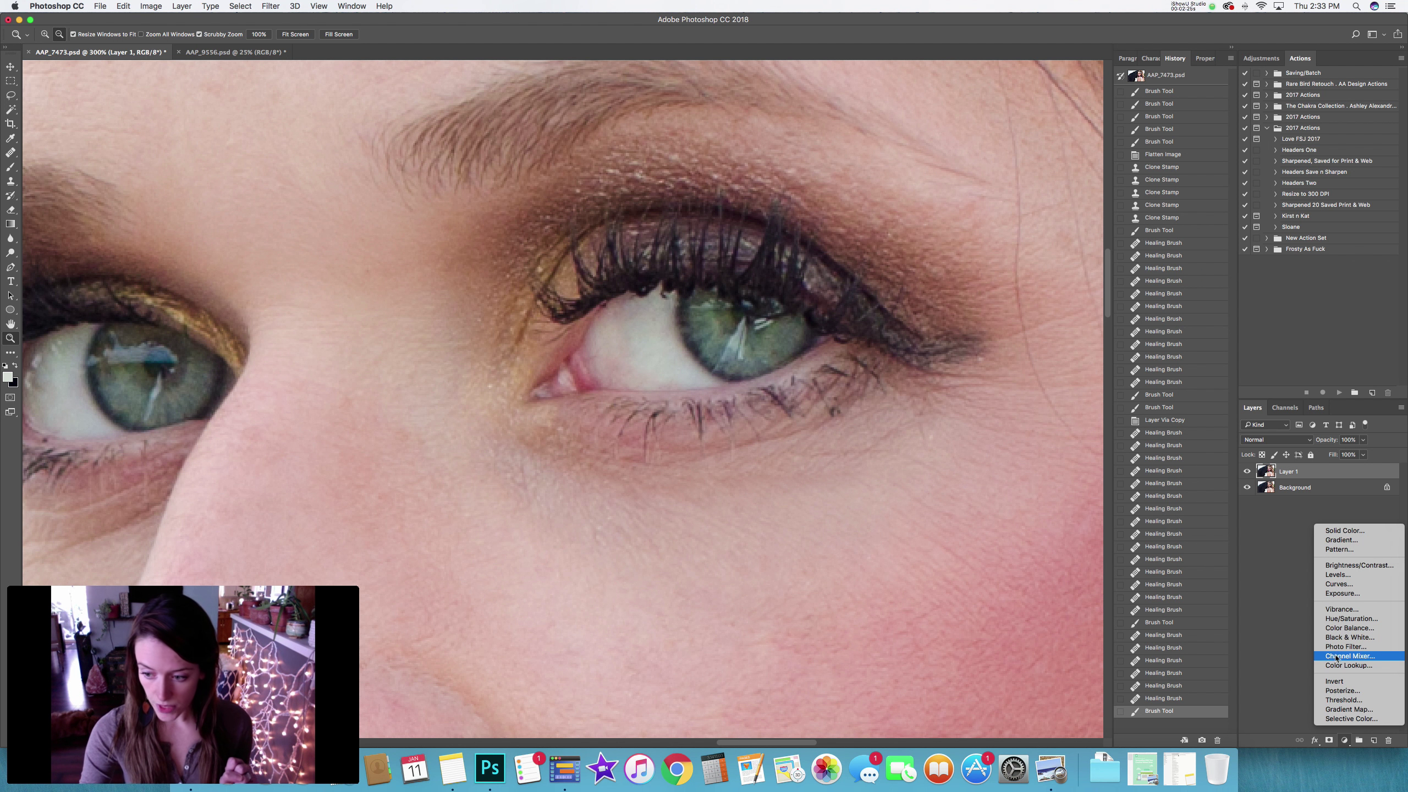
left_click(1340, 609)
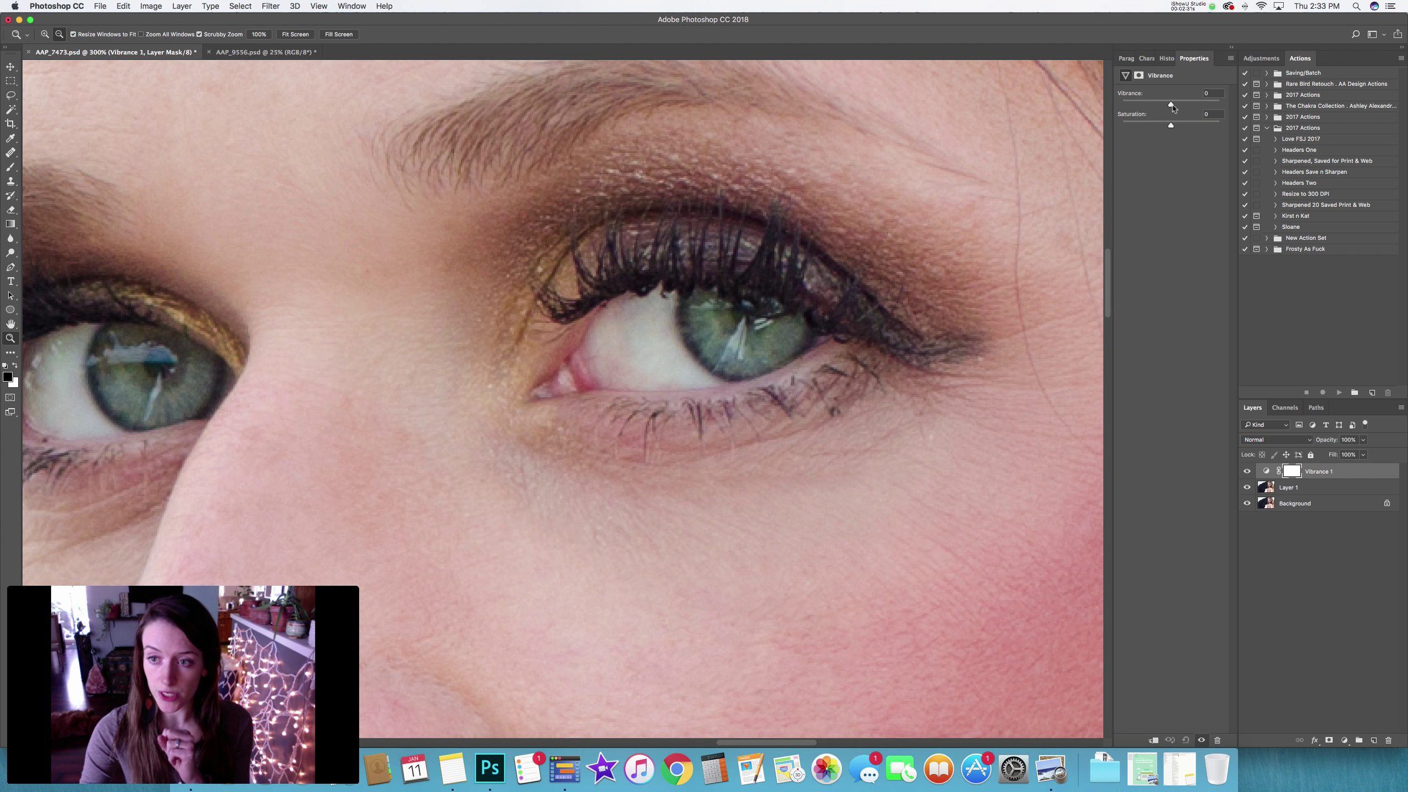
left_click_drag(1178, 109, 1197, 110)
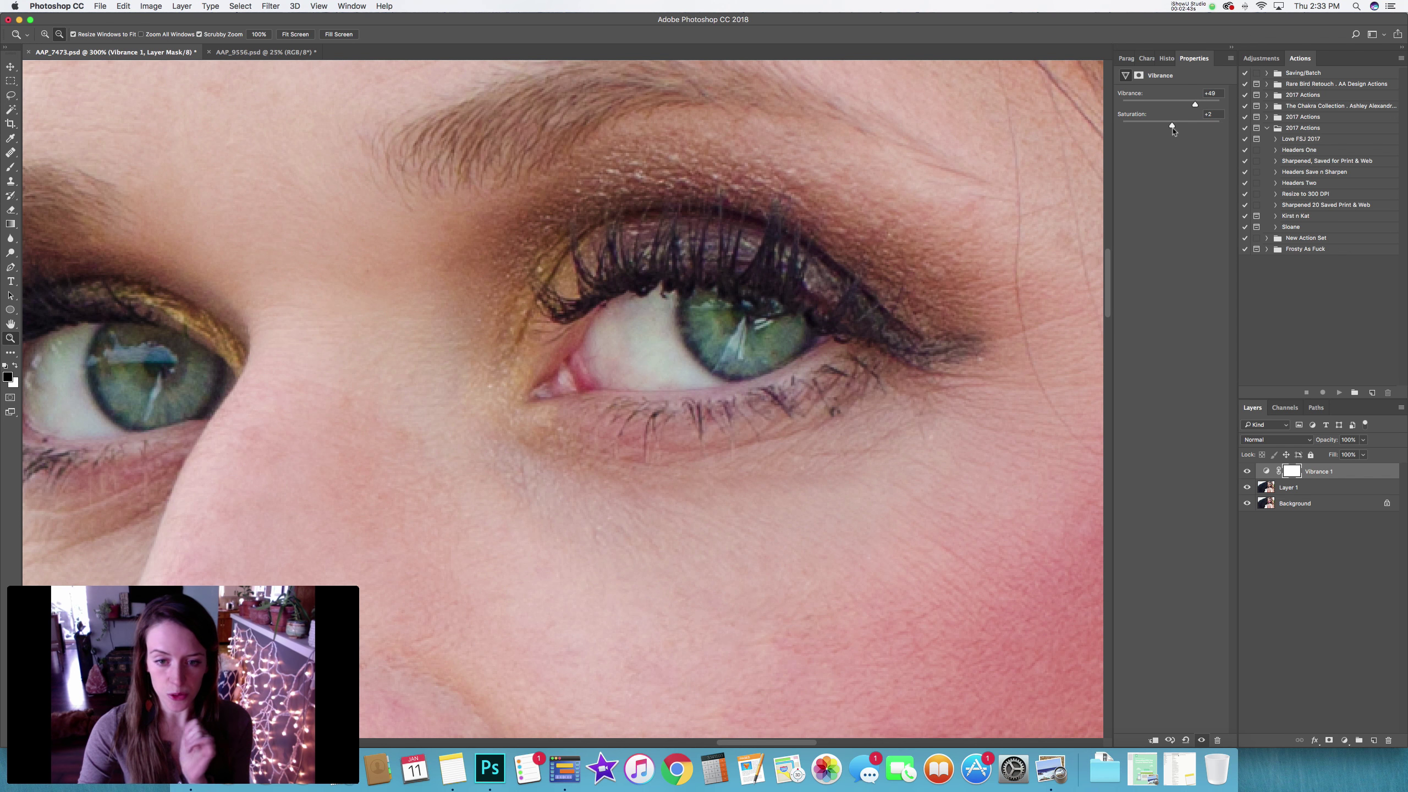
Invert the Vibrance 1 mask to black and paint white over both irises, raising the Brush opacity to 100%.
left_click(1294, 473)
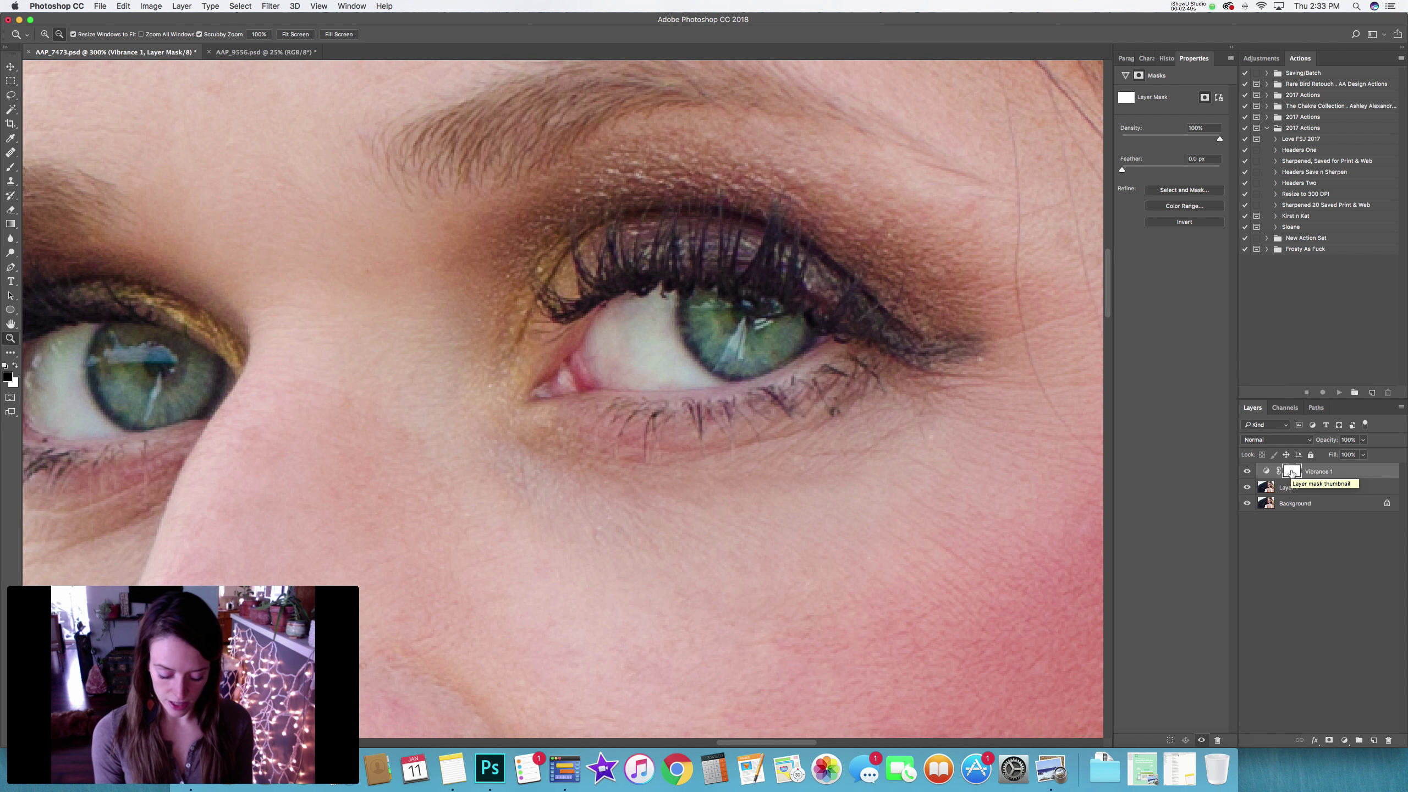
key("super+i")
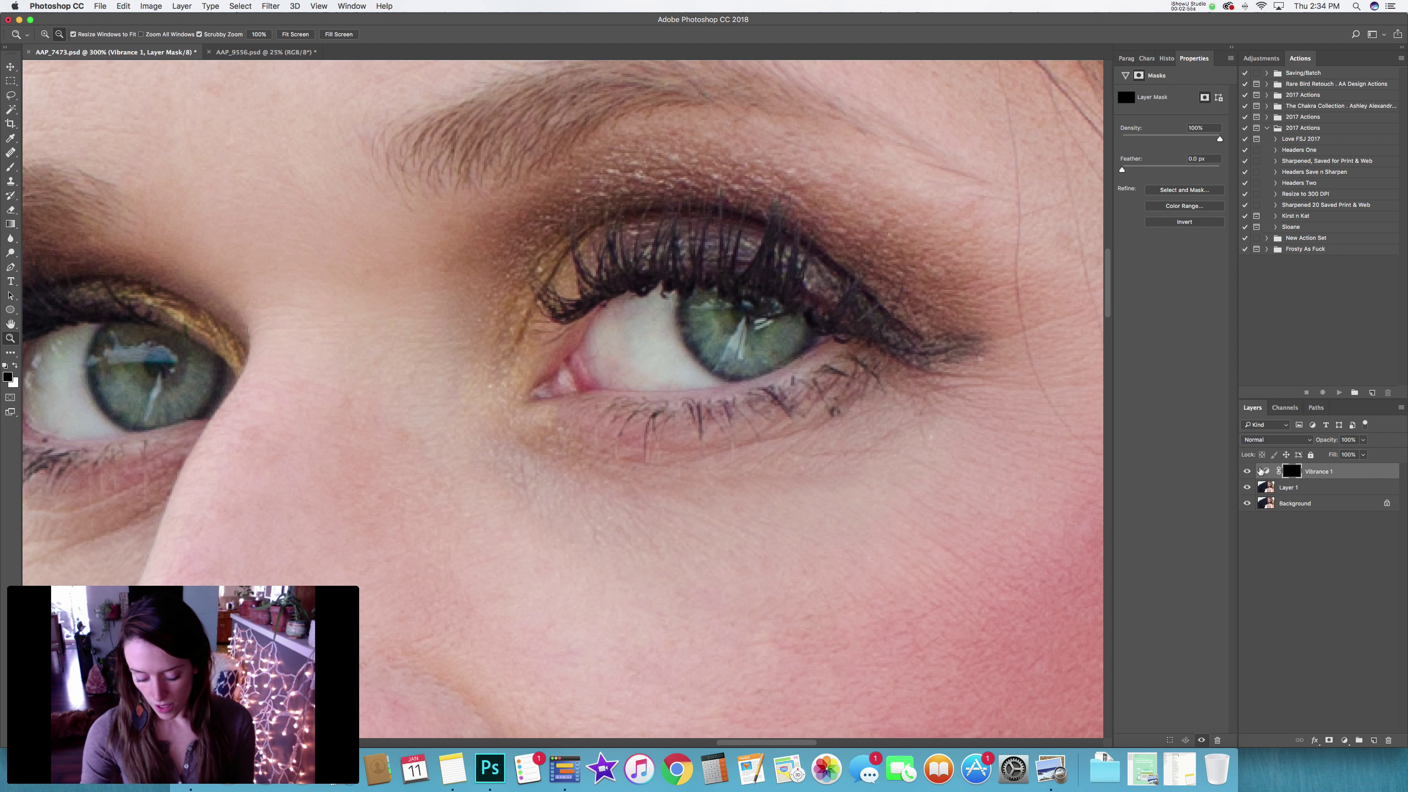
key("b")
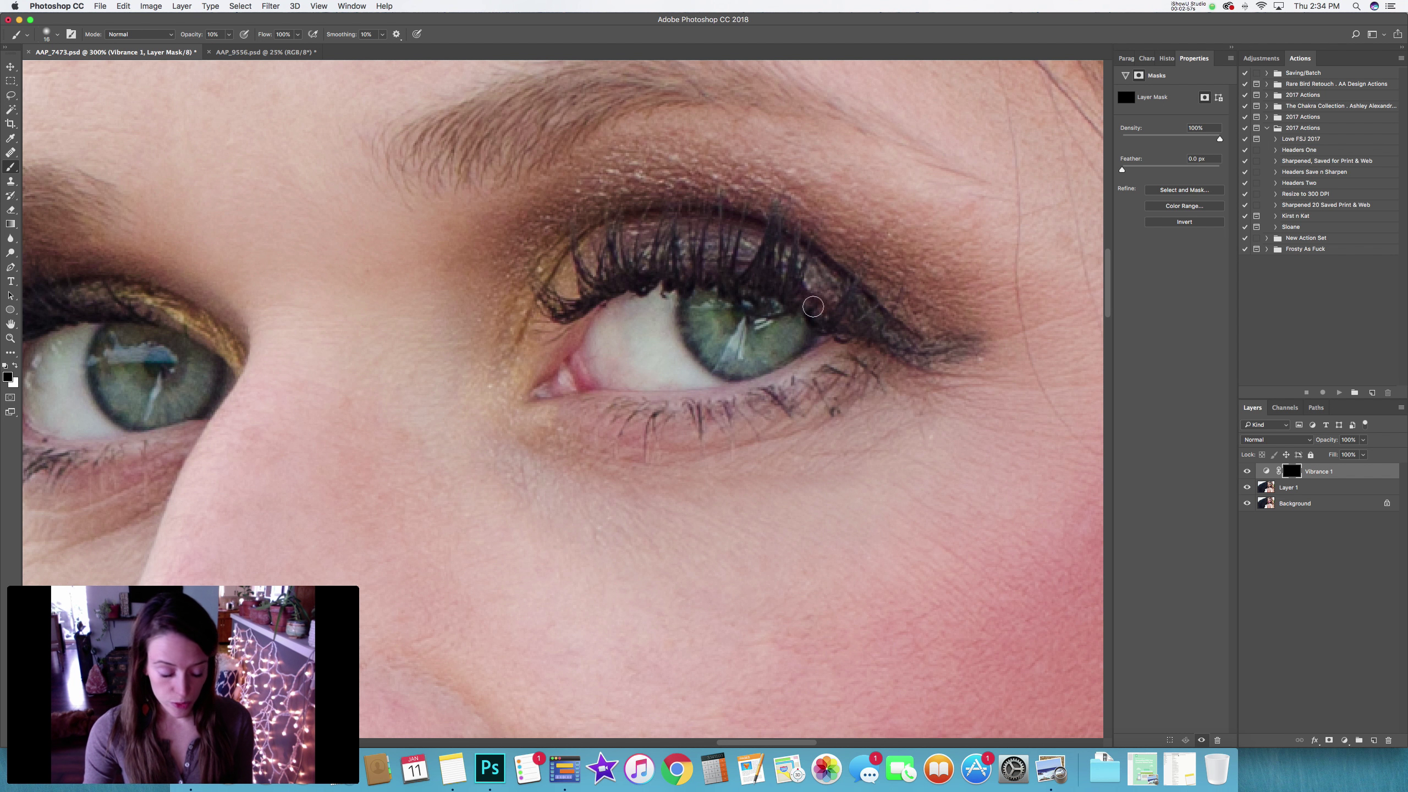
left_click_drag(759, 323, 755, 333)
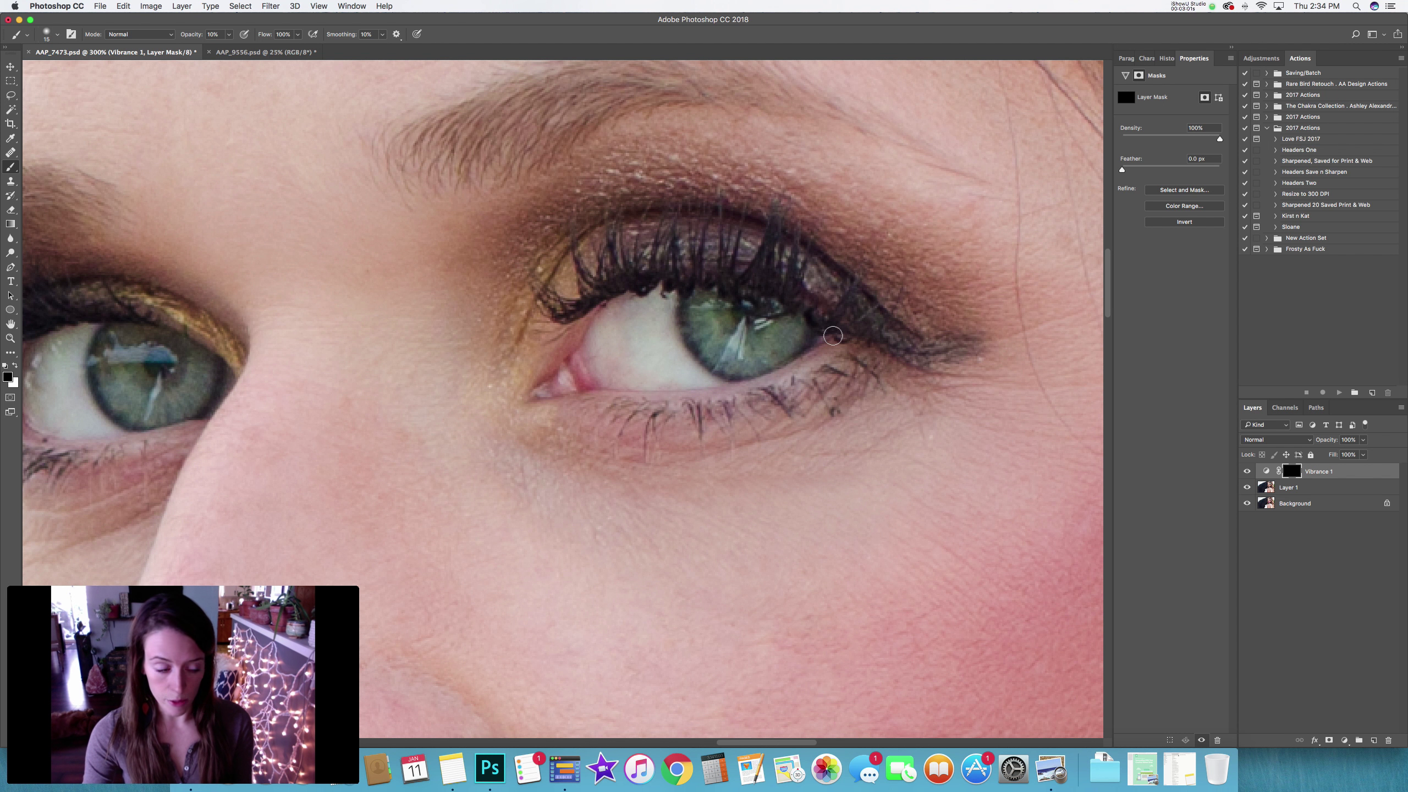
key("x")
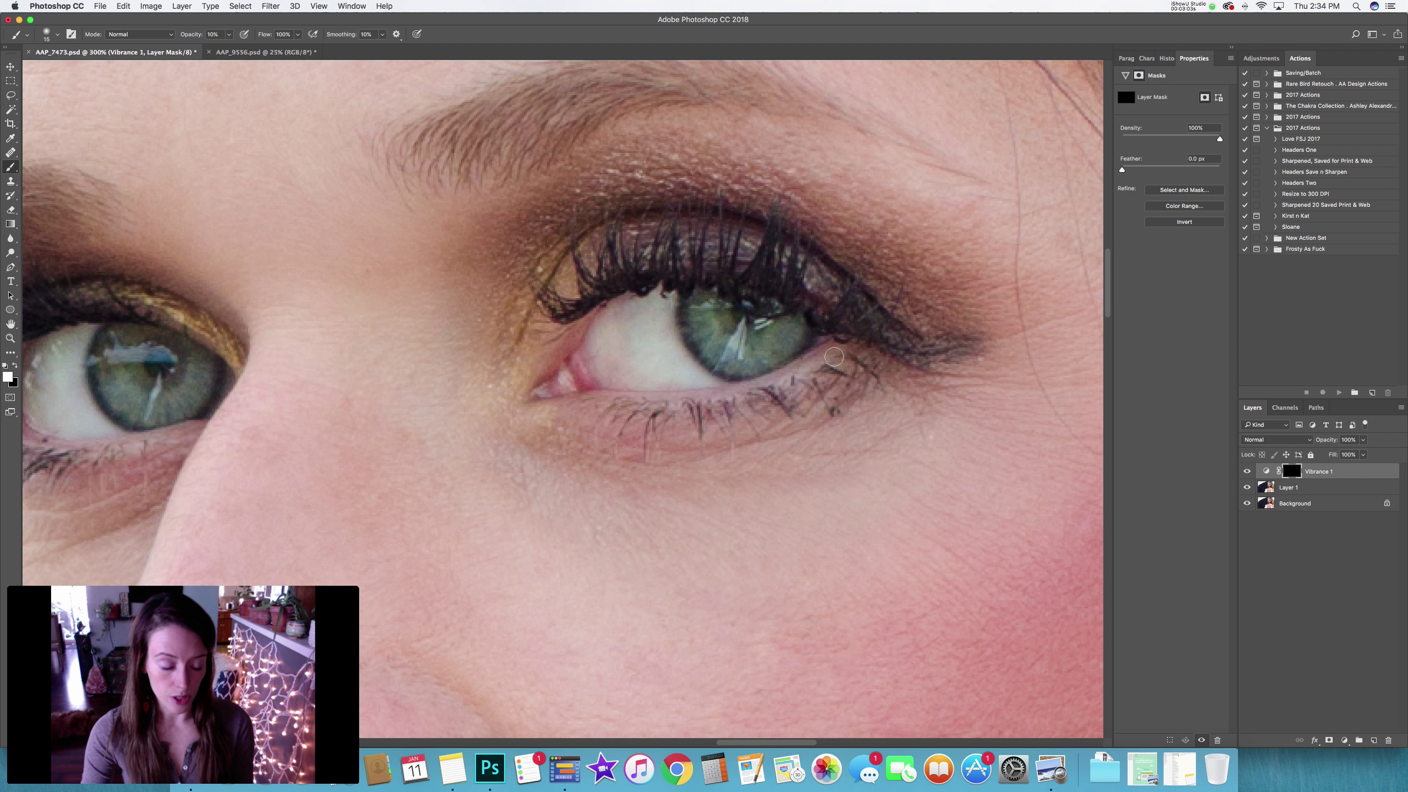
left_click_drag(812, 391, 812, 391)
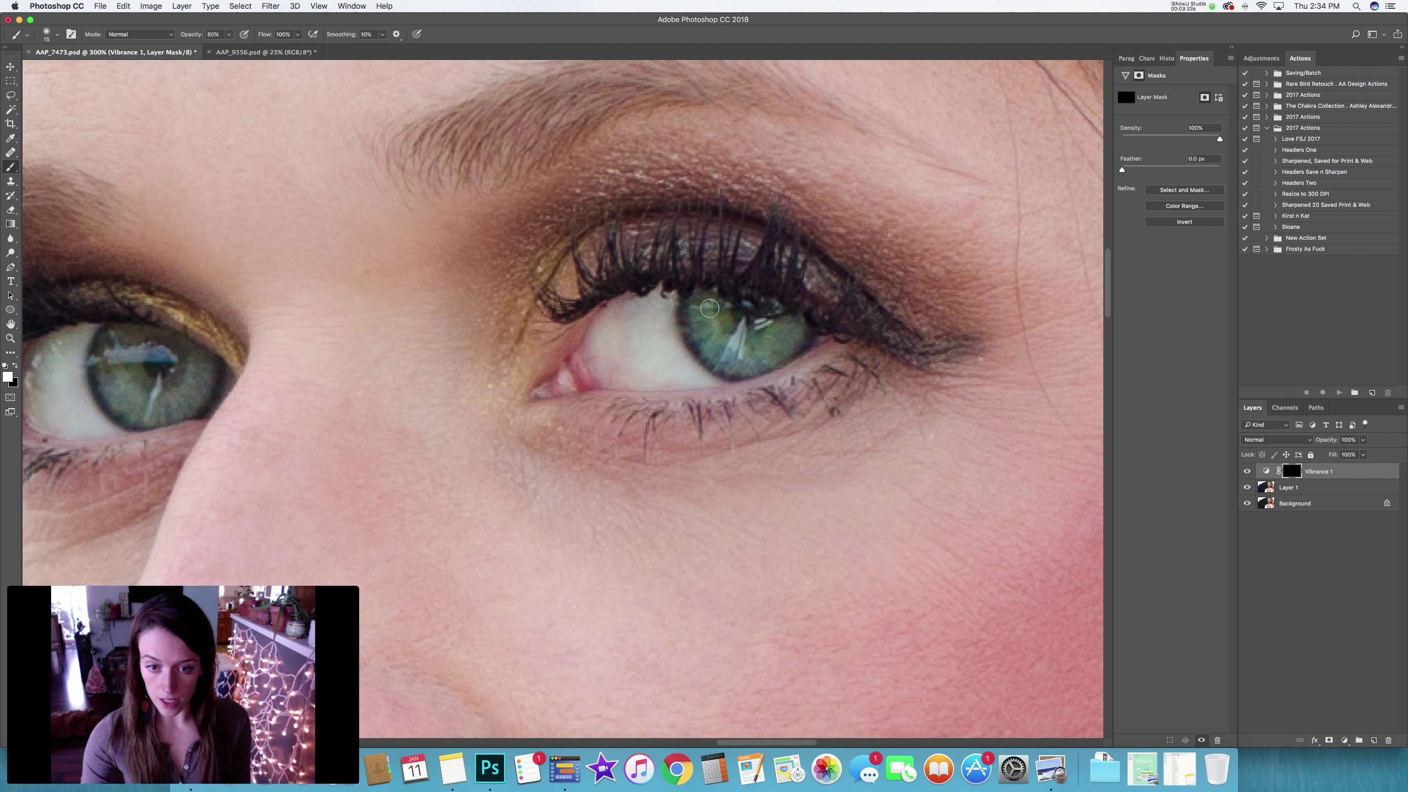
key("0")
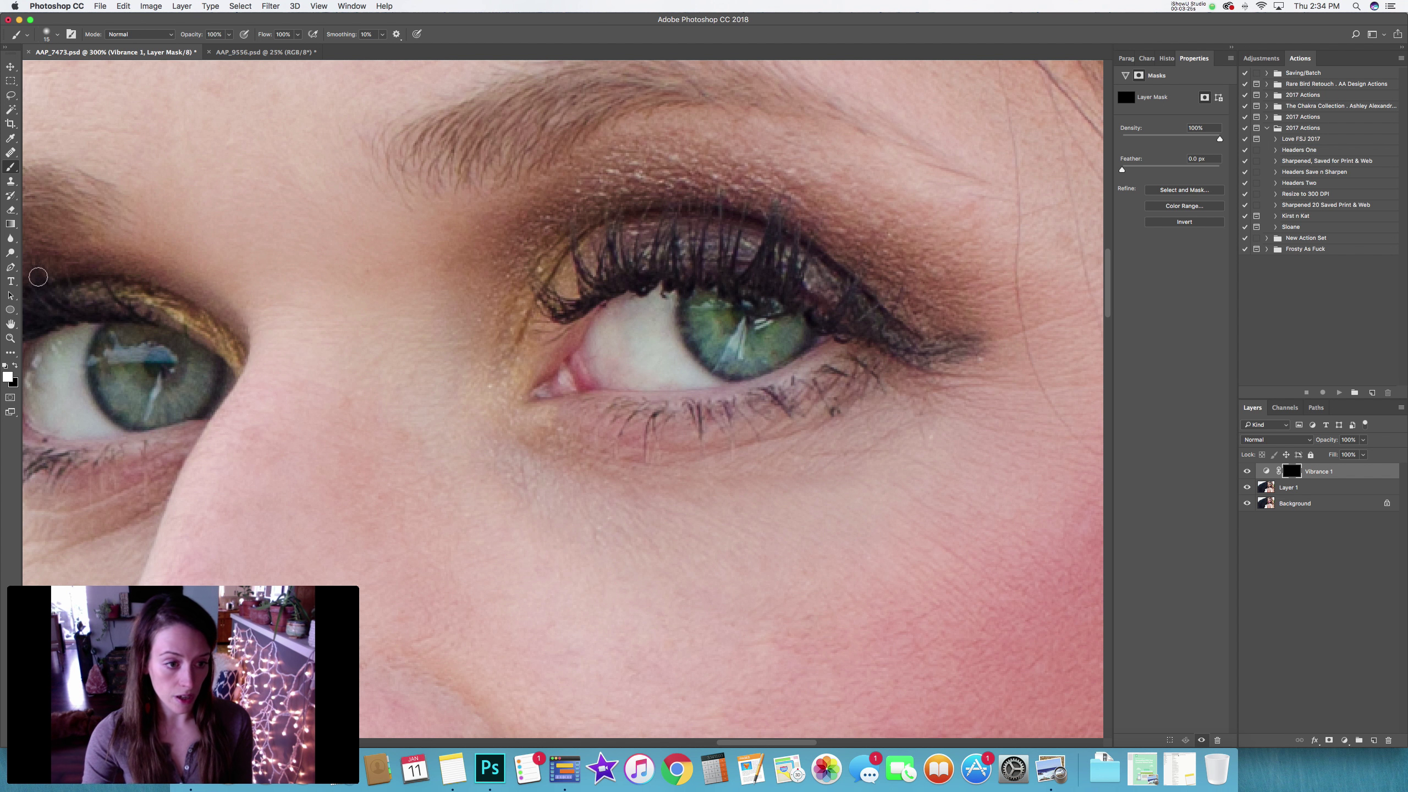
scroll(223, 288, "left", 5)
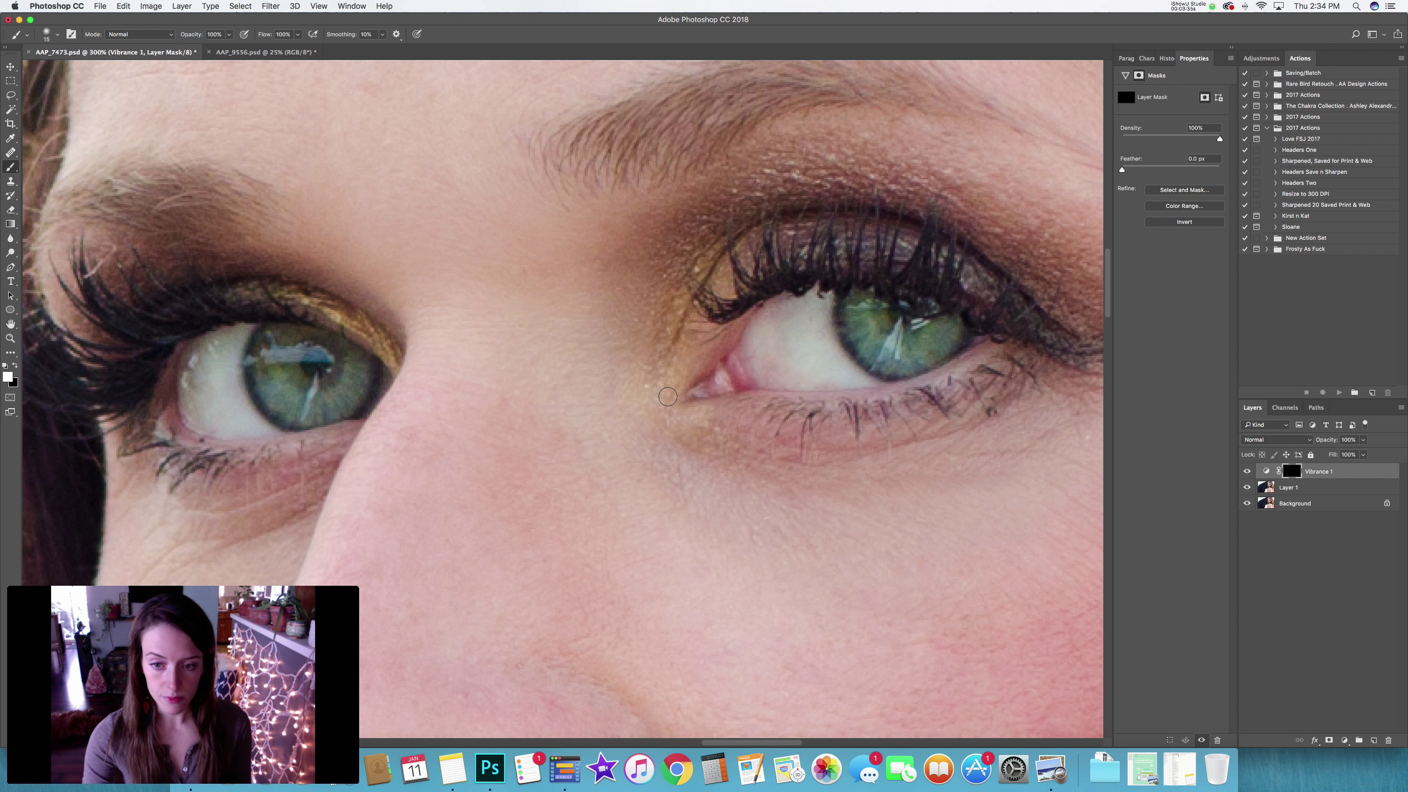
Raise the Vibrance 1 adjustment's vibrance to +60 and compare the eyes with the adjustment layer hidden and shown.
key("z")
left_click(938, 417, "alt")
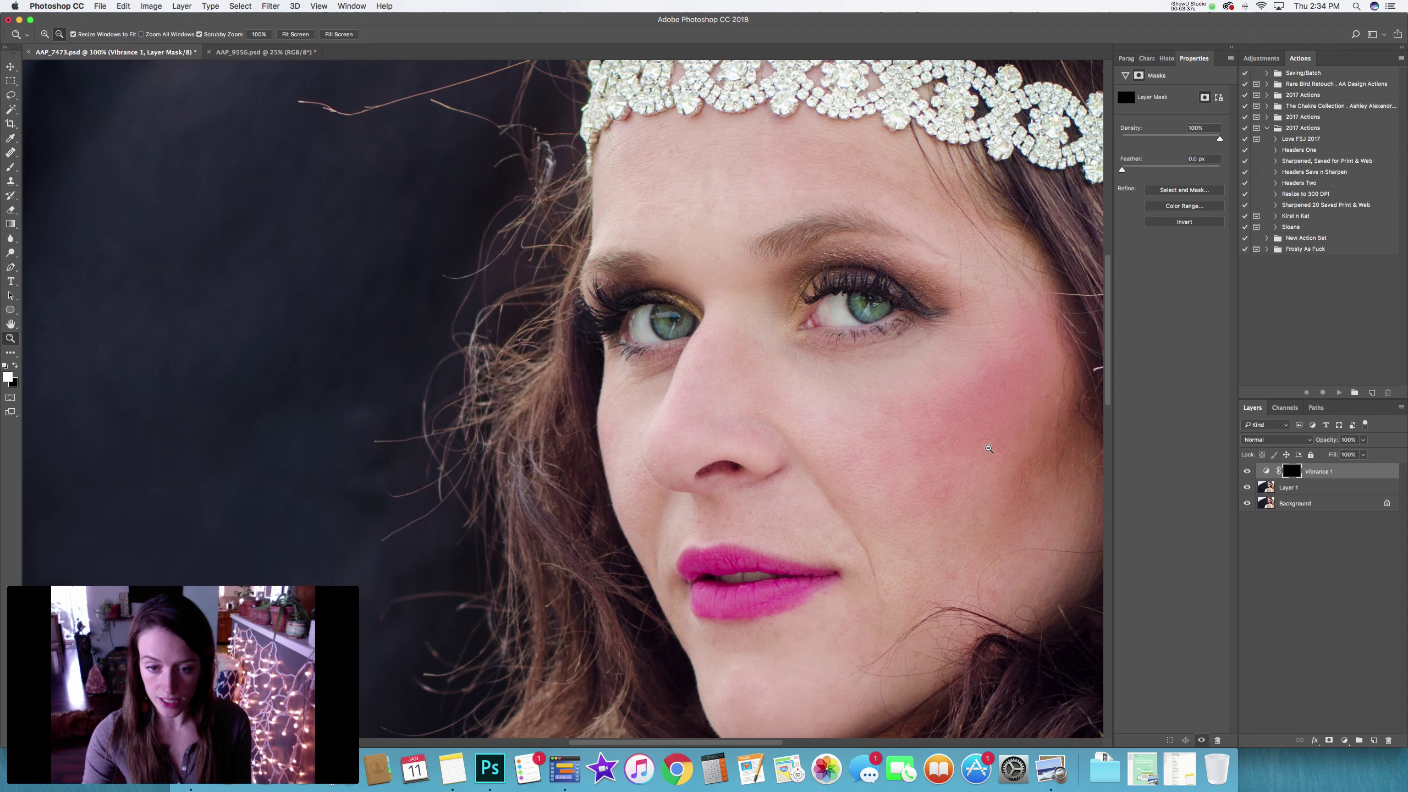
scroll(989, 448, "right", 5)
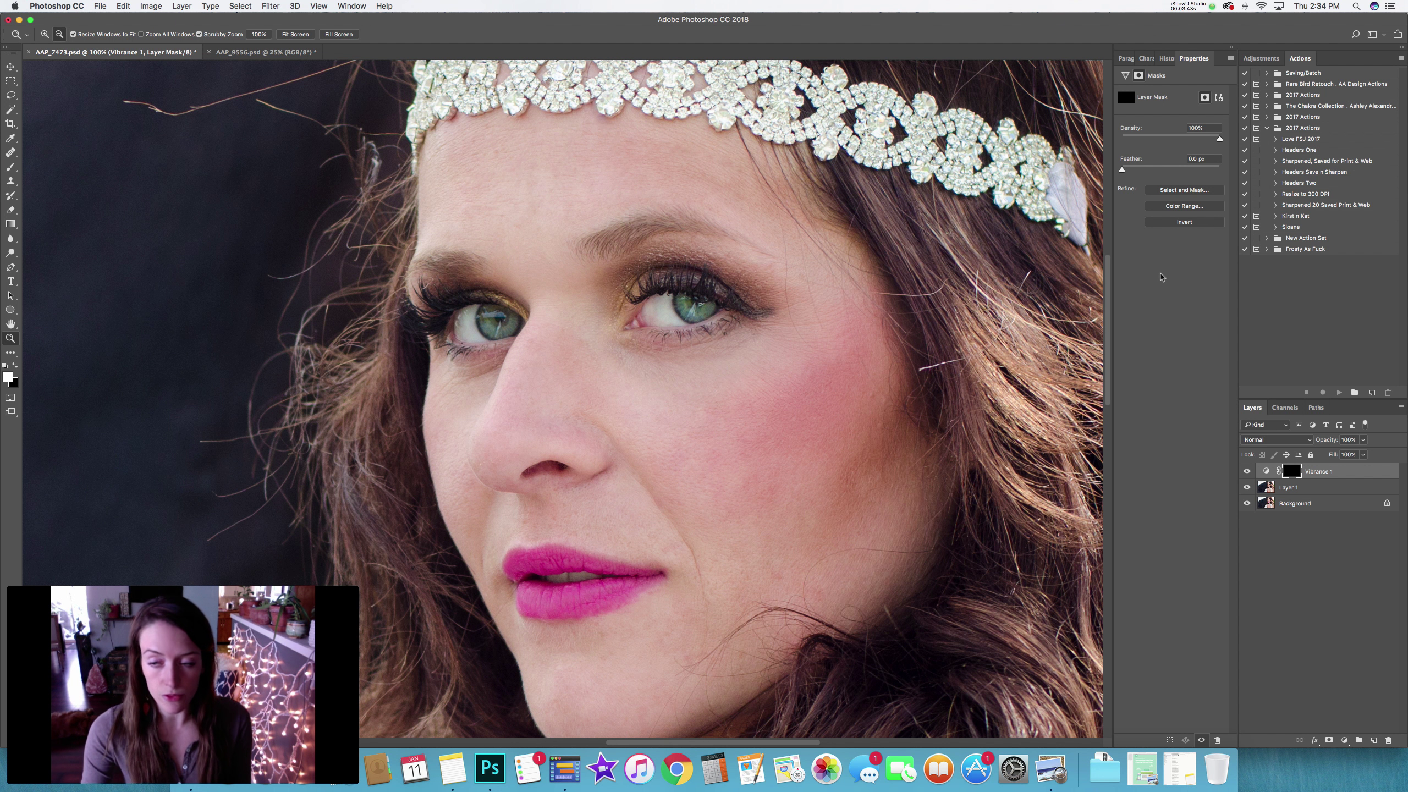
left_click(1267, 472)
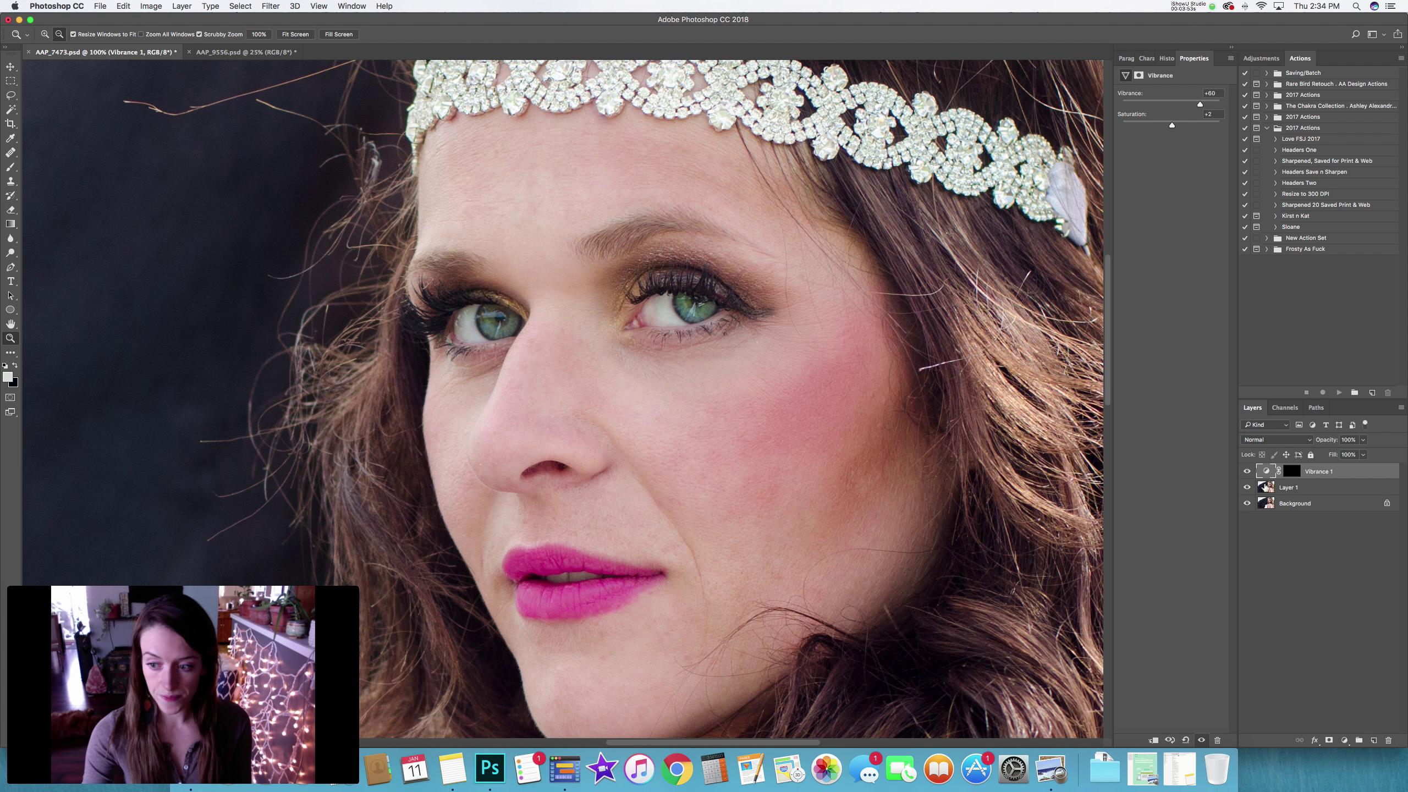
left_click(1248, 471)
left_click(1247, 472)
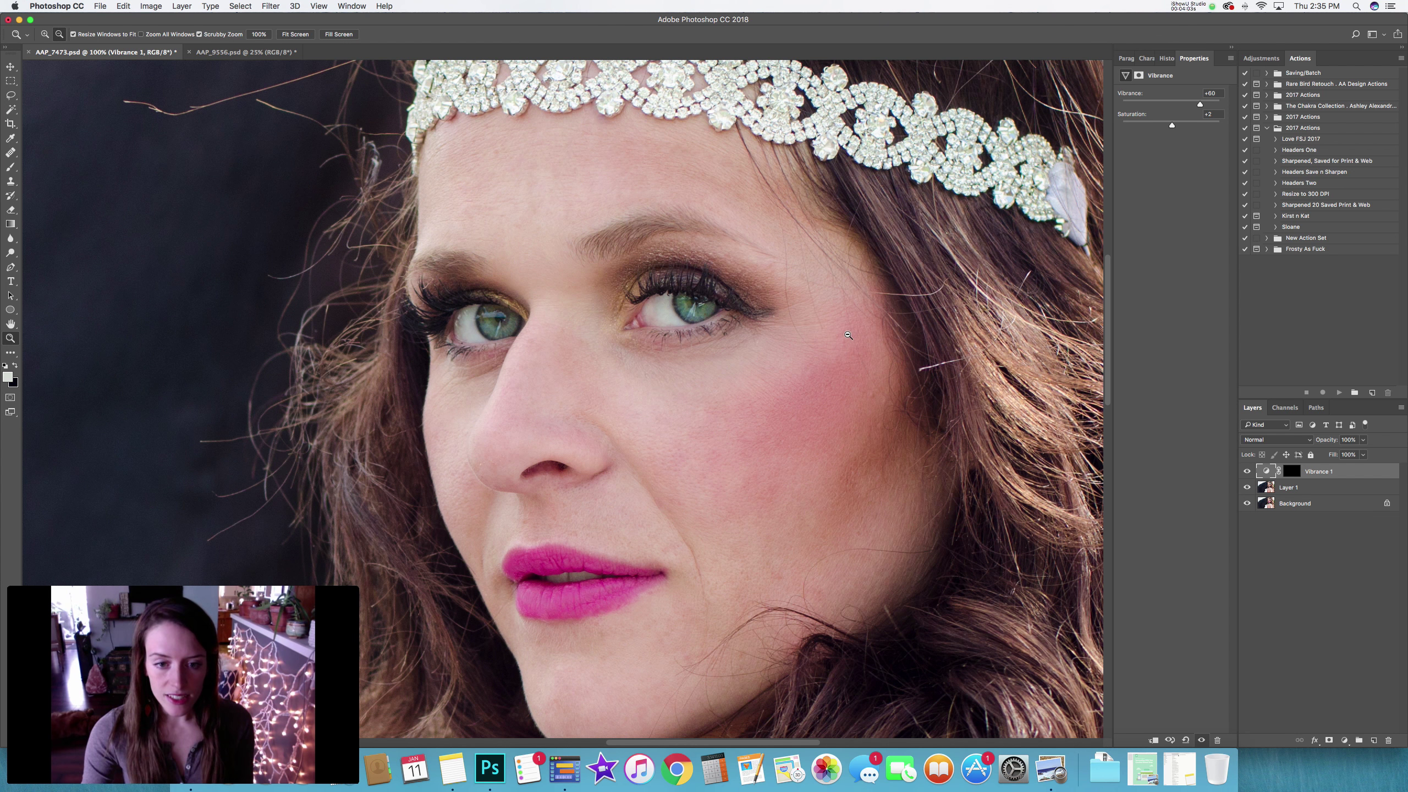
Lighten the iris of the right-hand eye on Layer 1 with the Dodge tool, using Midtones at 50% exposure.
left_click(1294, 492)
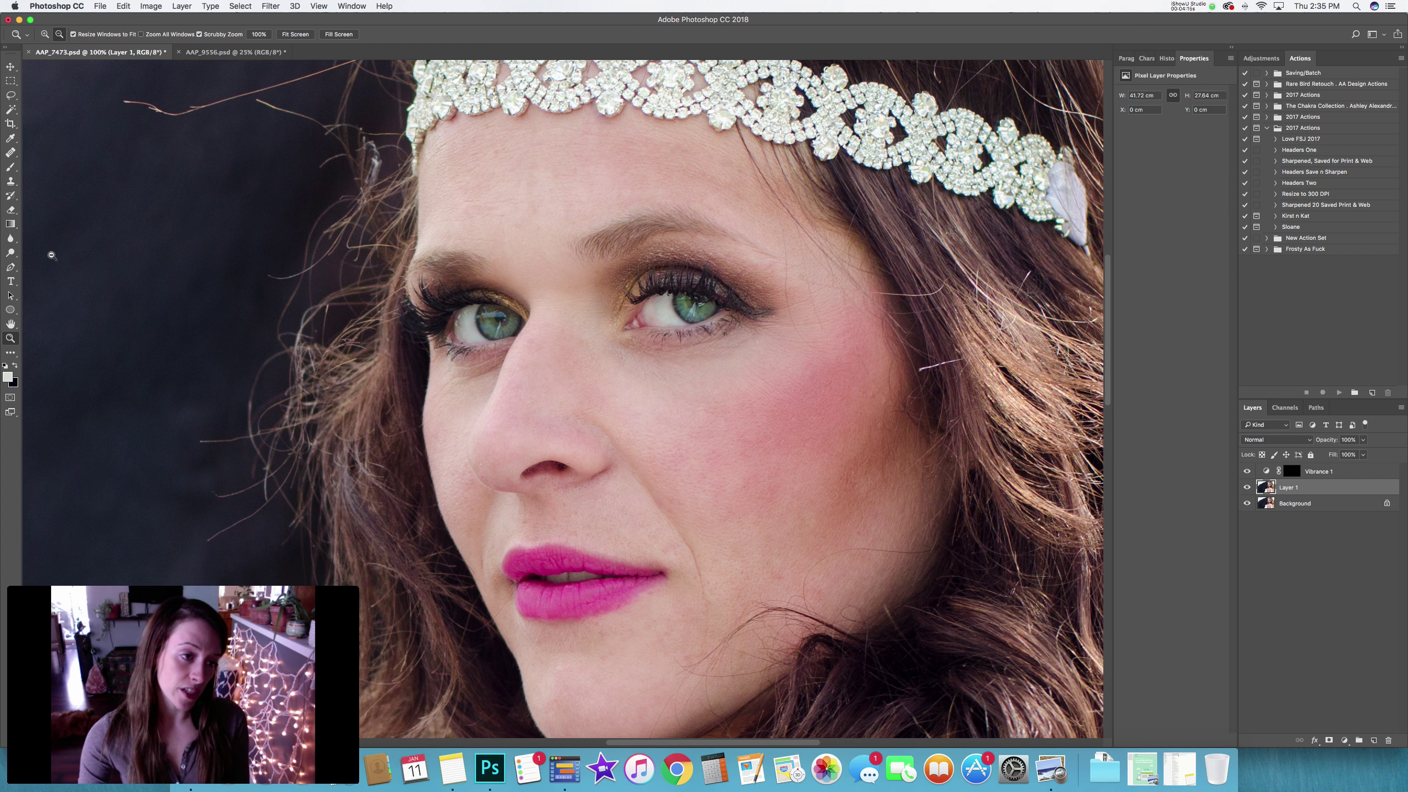
left_click(11, 254)
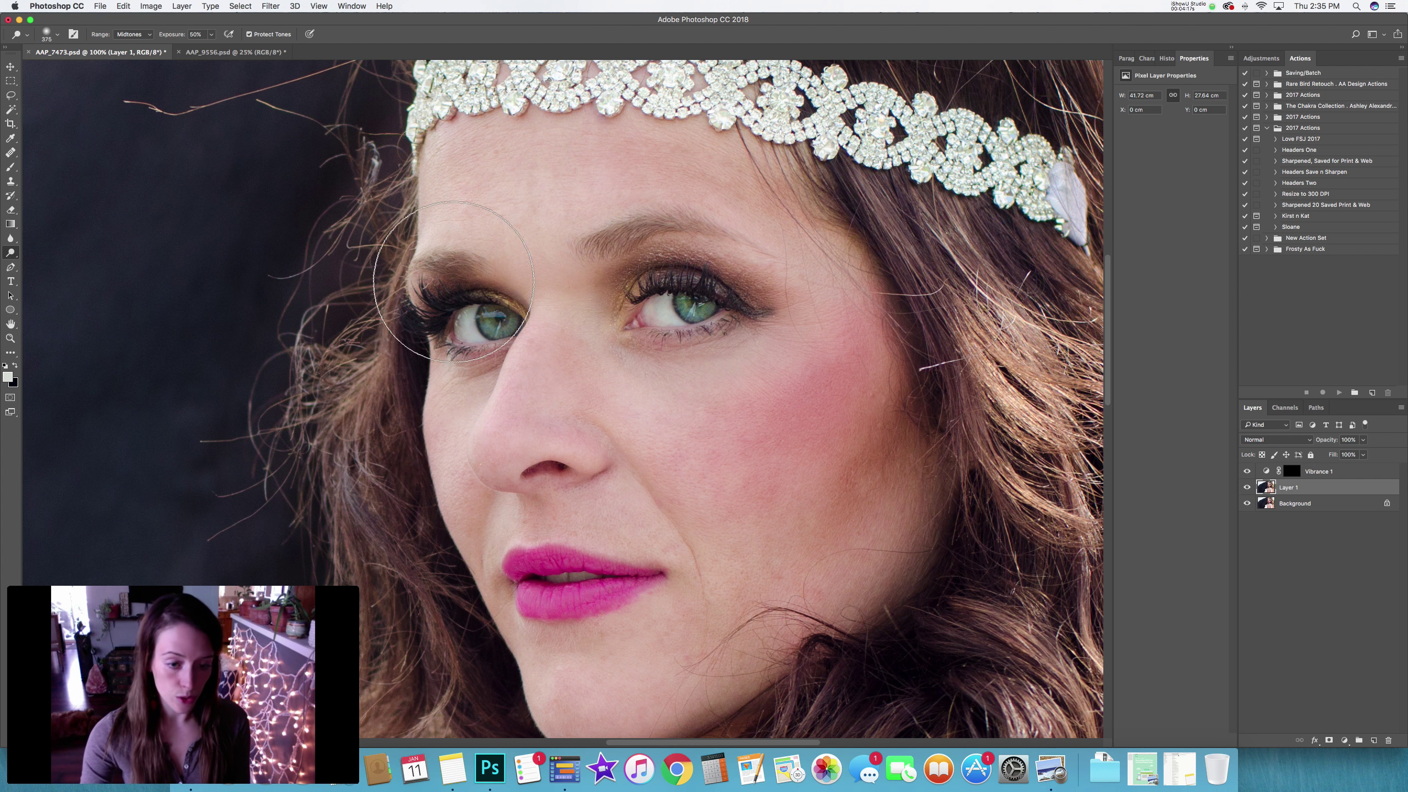
key("z")
left_click(699, 300)
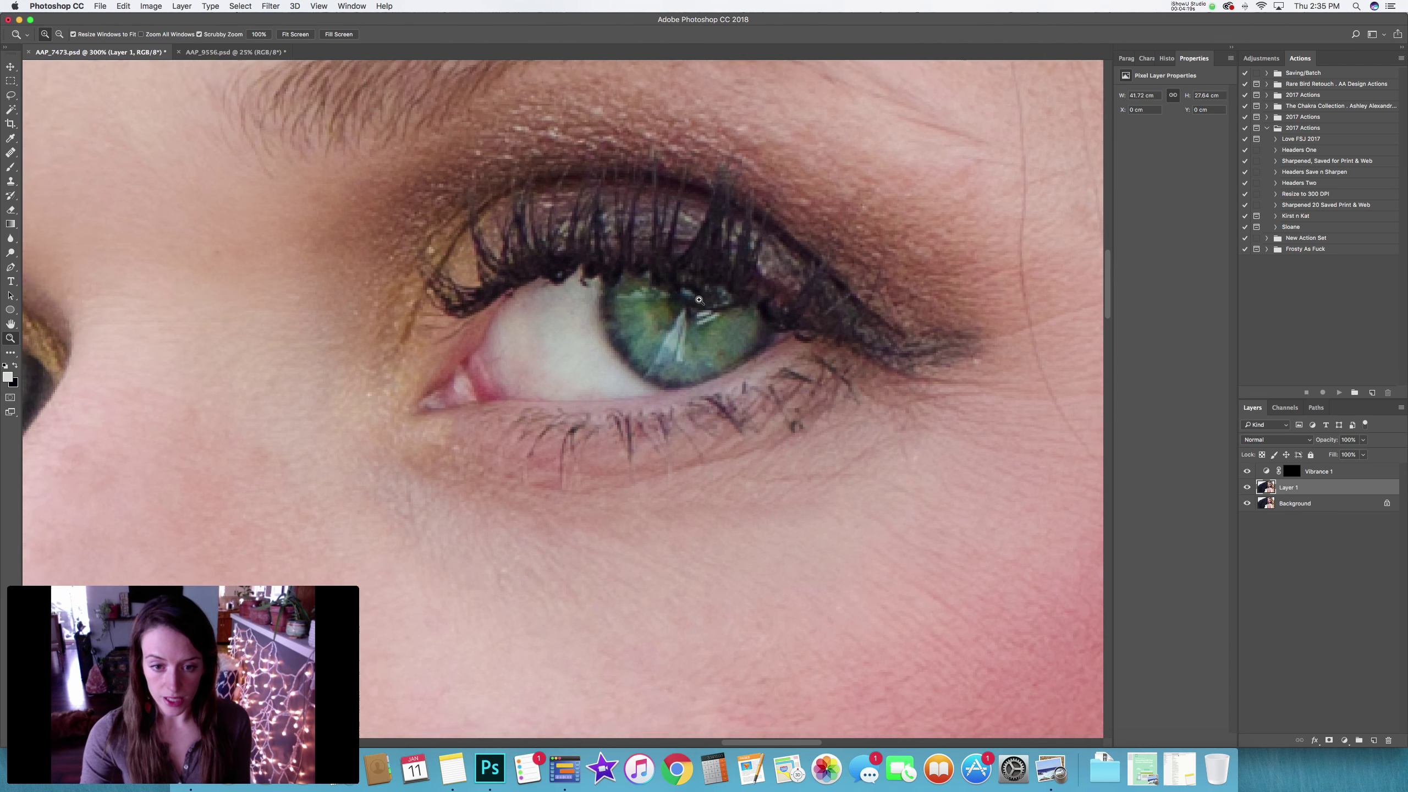
left_click(699, 300)
left_click(699, 300)
left_click(699, 300)
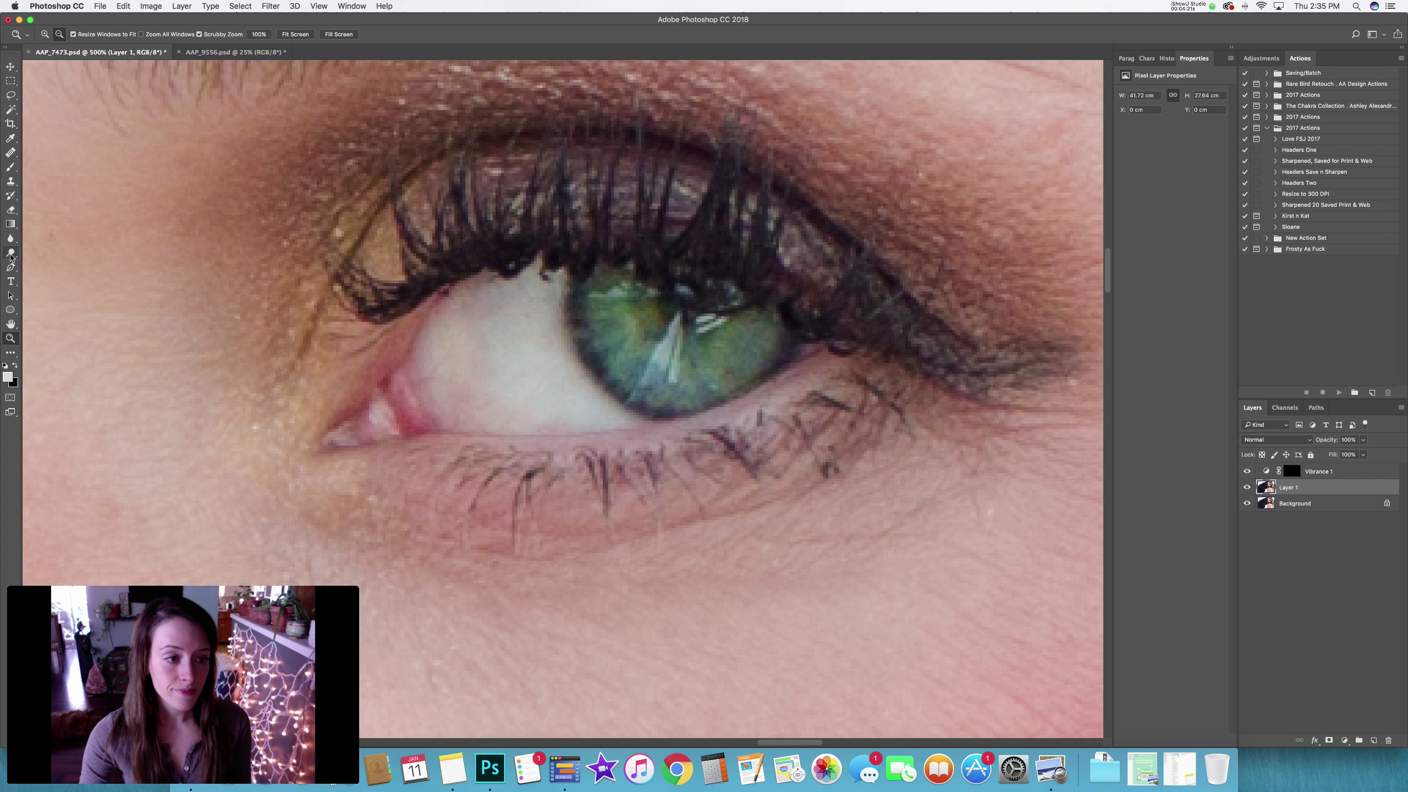
left_click(11, 254)
mouse_move(638, 450)
left_mouse_down()
mouse_move(821, 446)
mouse_move(438, 444)
mouse_move(471, 410)
mouse_move(442, 411)
left_mouse_up()
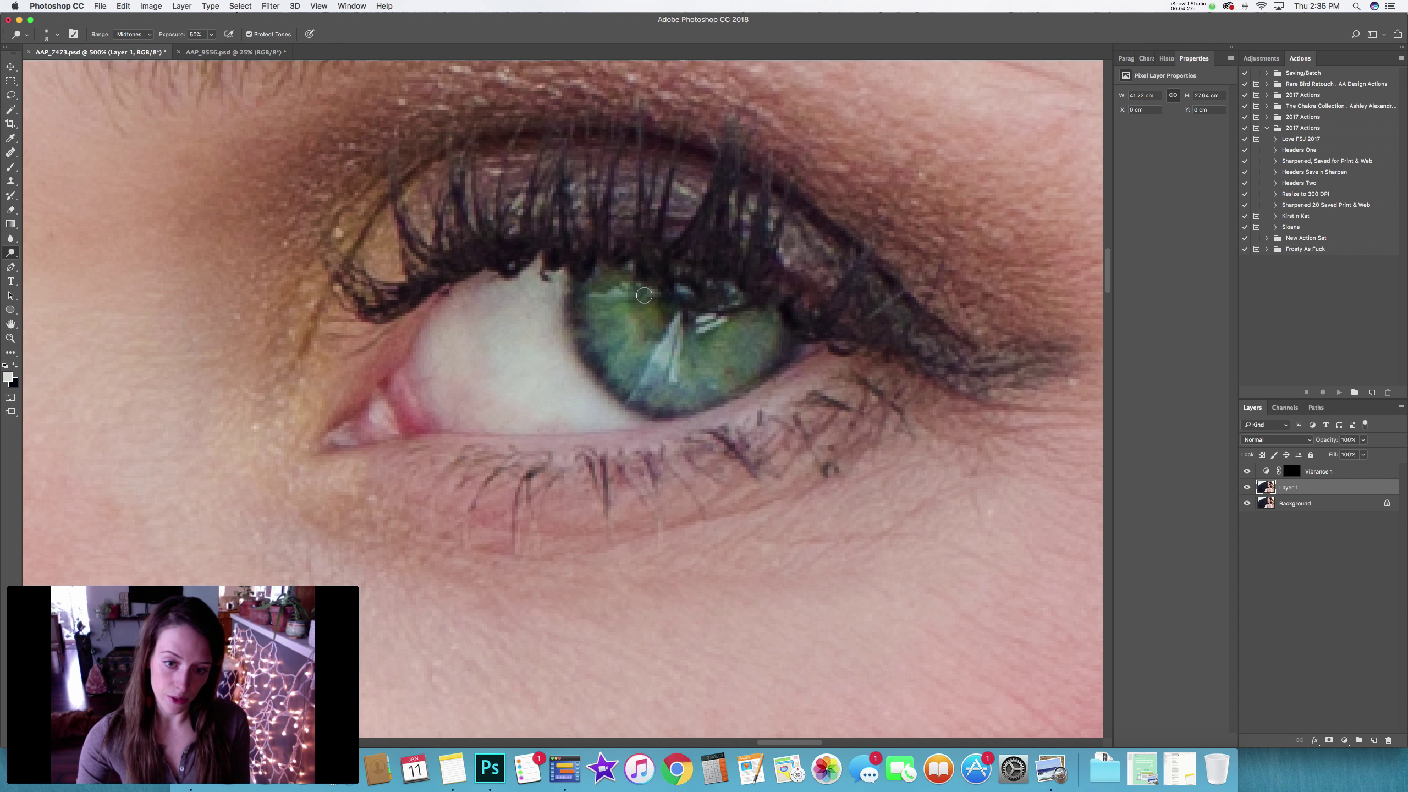
mouse_move(645, 295)
left_mouse_down()
mouse_move(624, 311)
mouse_move(677, 355)
mouse_move(753, 323)
mouse_move(736, 347)
mouse_move(643, 355)
mouse_move(613, 285)
mouse_move(646, 369)
mouse_move(685, 377)
mouse_move(763, 341)
mouse_move(724, 373)
mouse_move(674, 382)
mouse_move(643, 367)
left_mouse_up()
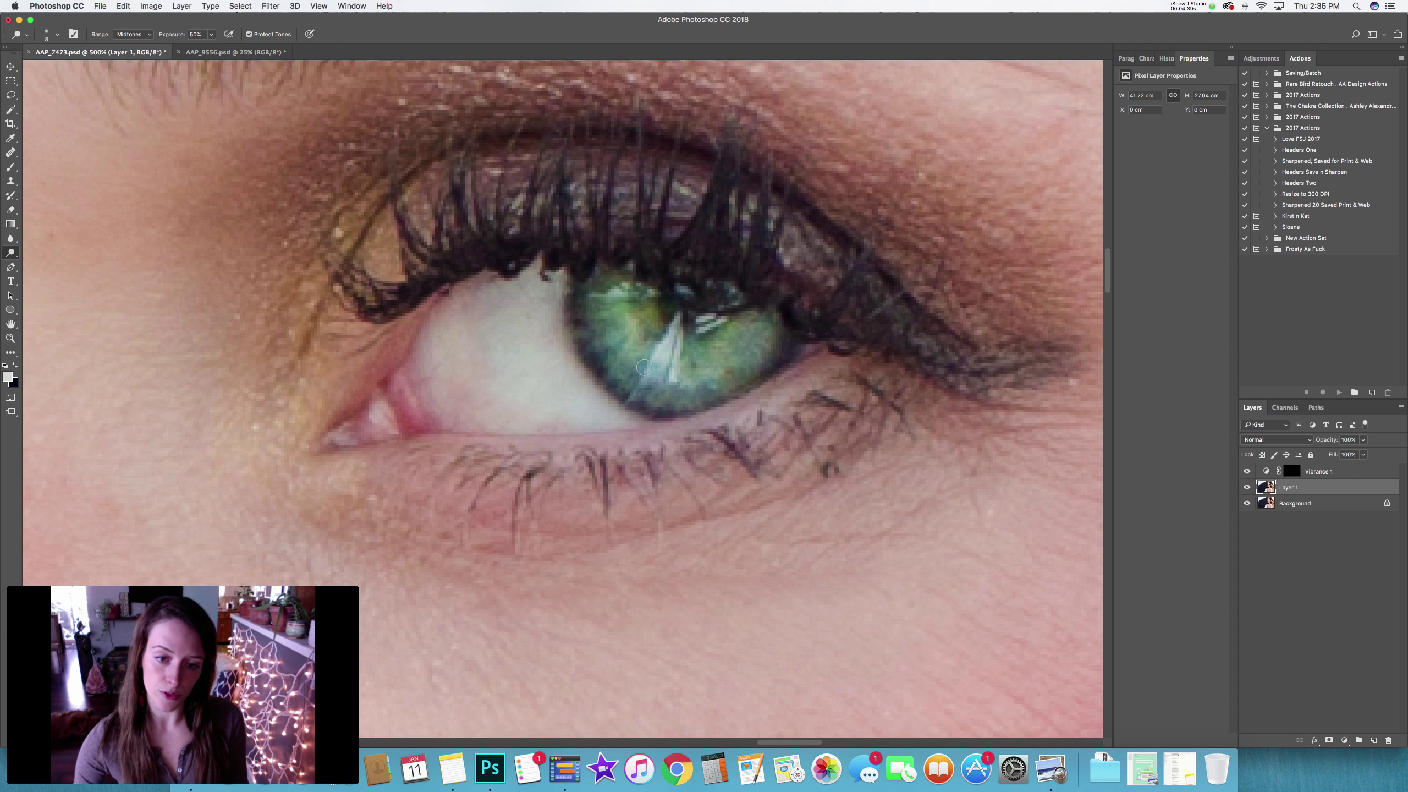
Dodge the iris of the left-hand eye with the same Midtones range and 50% exposure.
scroll(541, 216, "left", 10)
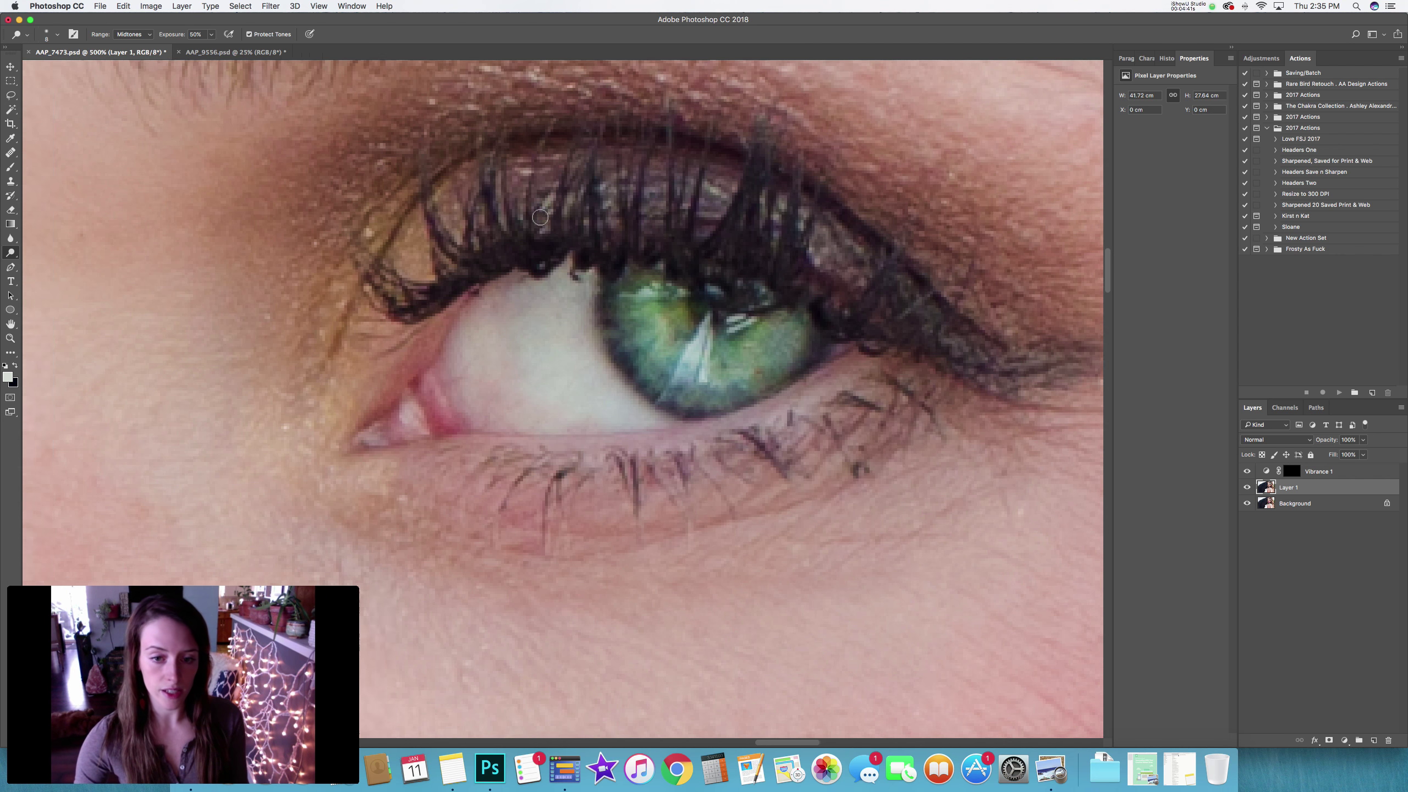
scroll(541, 216, "left", 15)
scroll(696, 344, "right", 2)
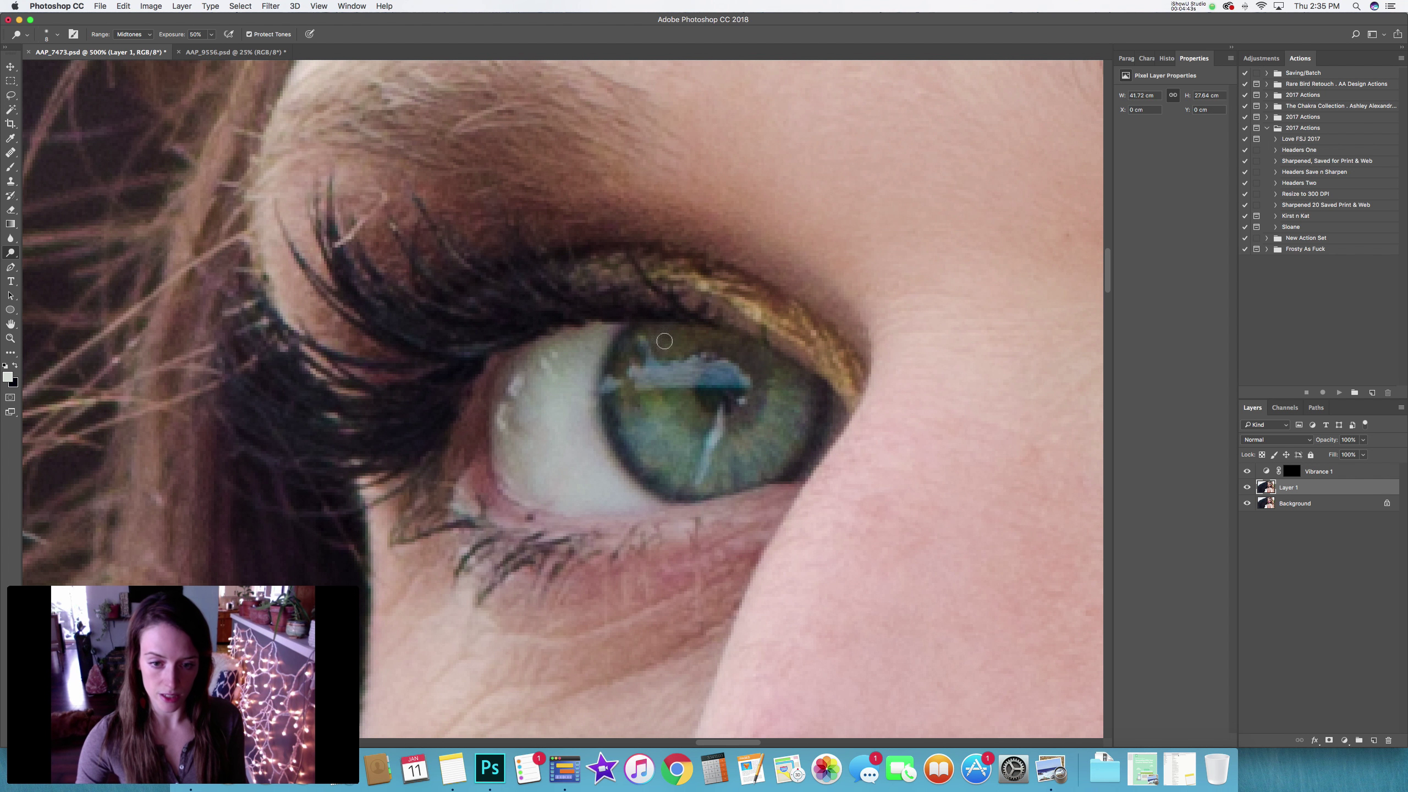
mouse_move(696, 344)
left_mouse_down()
mouse_move(658, 386)
mouse_move(677, 407)
mouse_move(663, 397)
mouse_move(658, 437)
mouse_move(699, 463)
mouse_move(741, 463)
mouse_move(727, 433)
mouse_move(759, 451)
mouse_move(754, 432)
mouse_move(781, 419)
mouse_move(769, 402)
mouse_move(792, 390)
mouse_move(713, 340)
mouse_move(667, 348)
mouse_move(689, 374)
mouse_move(648, 409)
mouse_move(685, 415)
mouse_move(698, 443)
mouse_move(711, 444)
mouse_move(720, 416)
mouse_move(743, 444)
mouse_move(761, 400)
left_mouse_up()
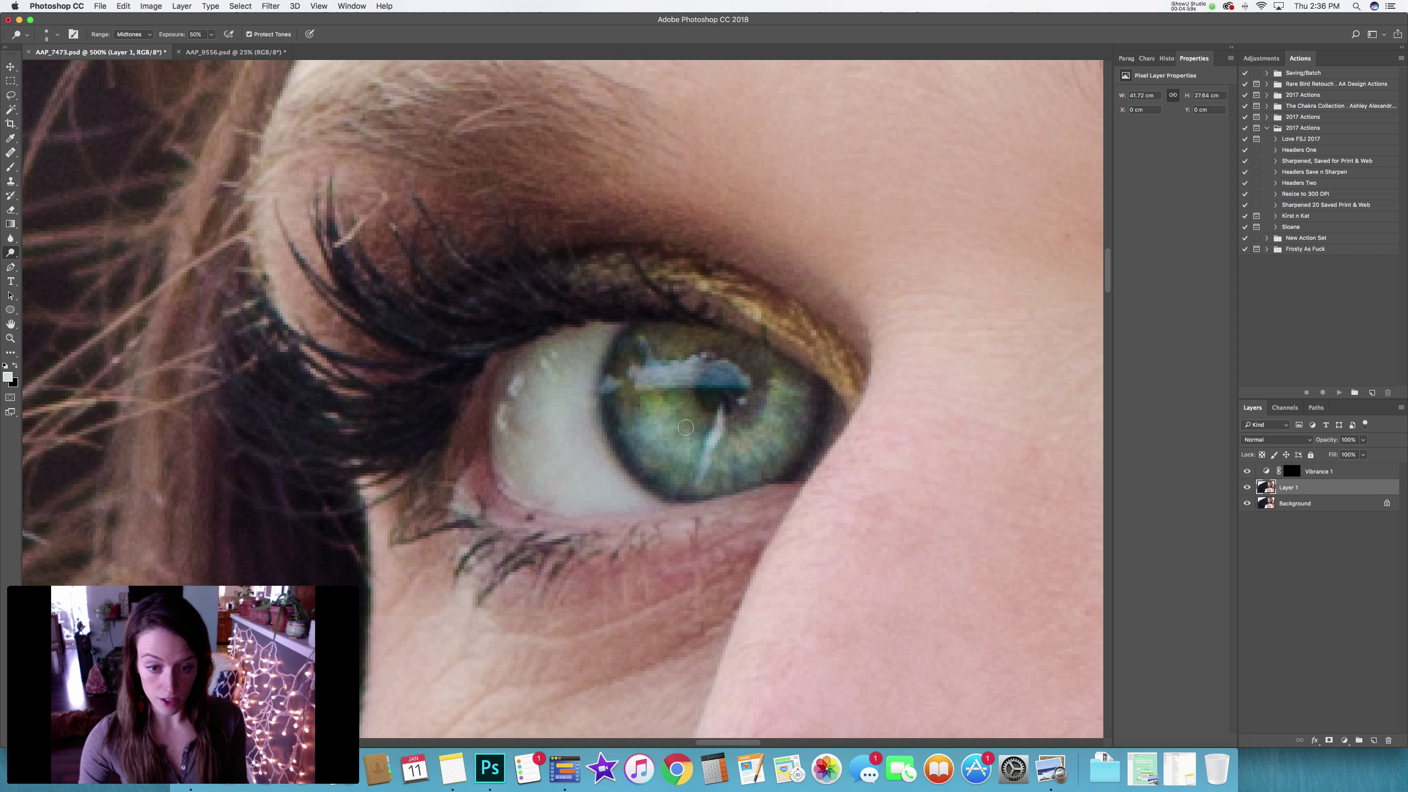
Darken the outer rims of both irises on Layer 1 with the Burn tool, using Midtones at 50% exposure.
scroll(961, 457, "right", 5)
scroll(961, 457, "right", 15)
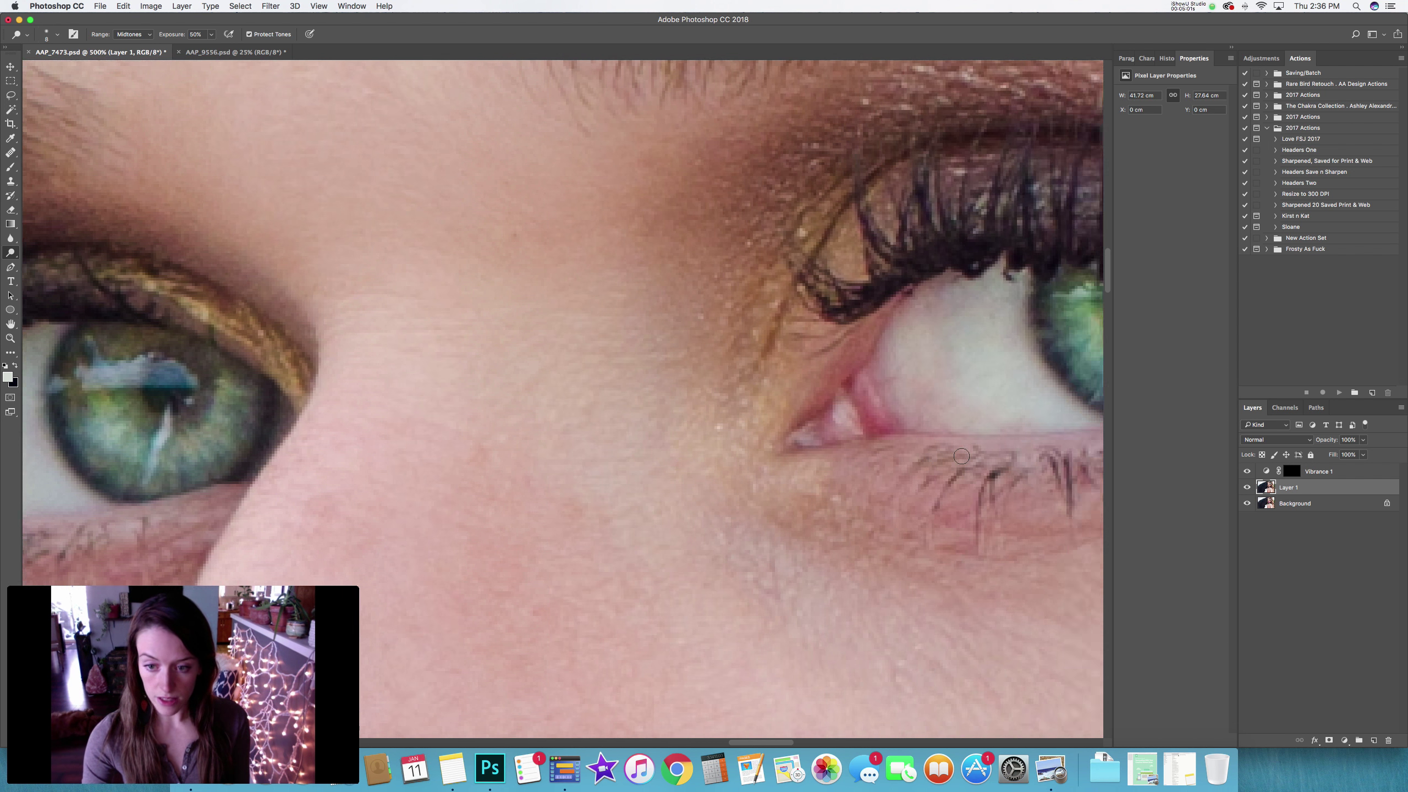
scroll(1026, 331, "right", 4)
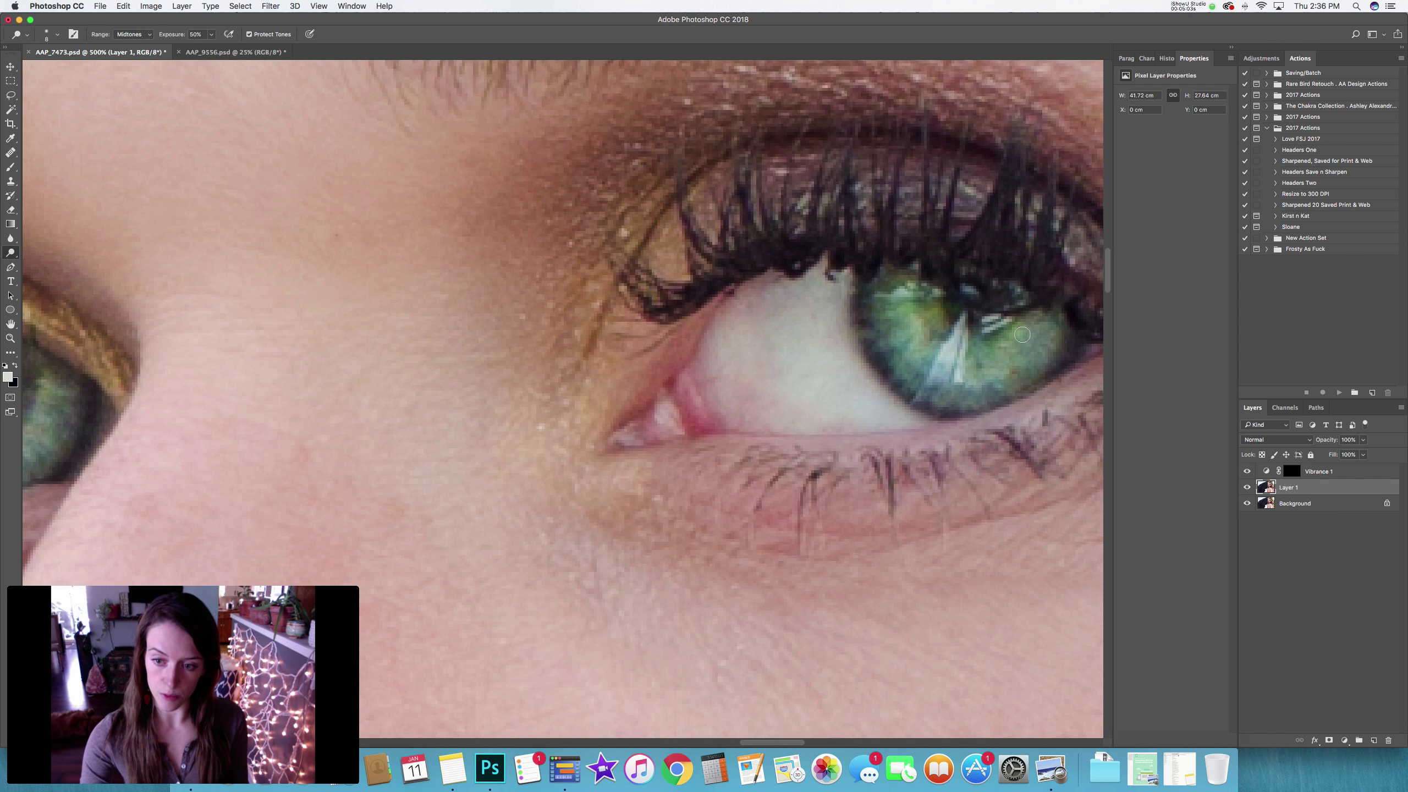
key("z")
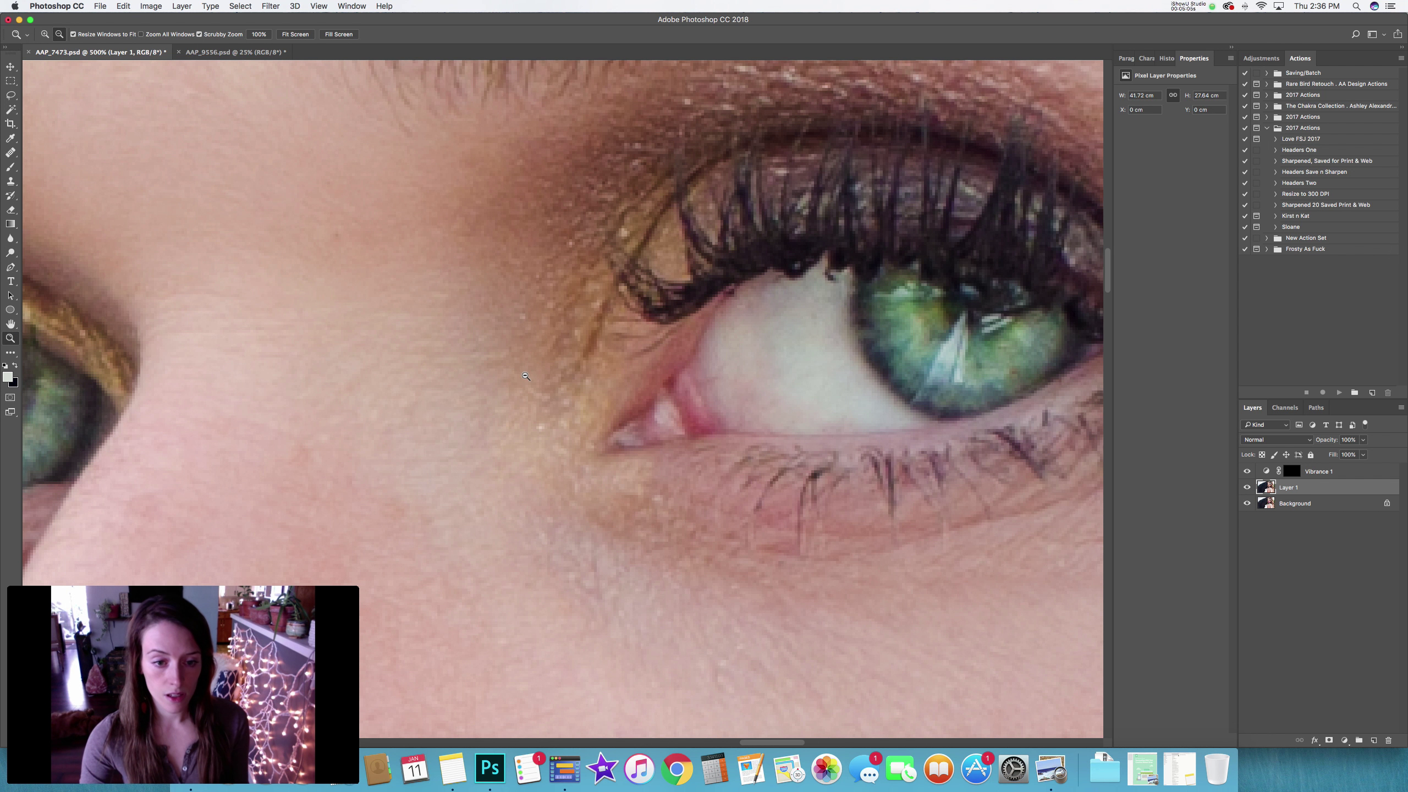
left_click(521, 371, "alt")
left_click(515, 370, "alt")
left_click(495, 371, "alt")
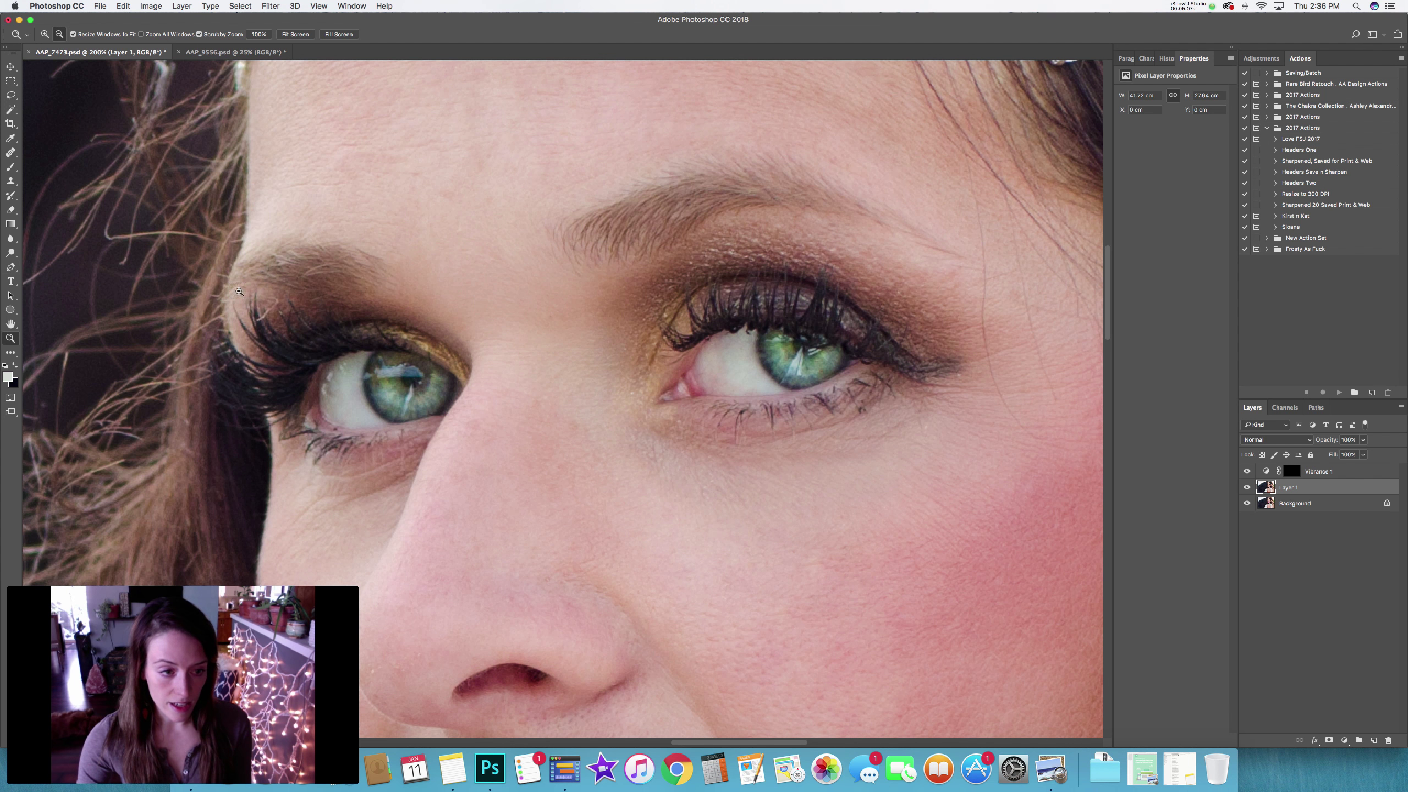
left_click(10, 253)
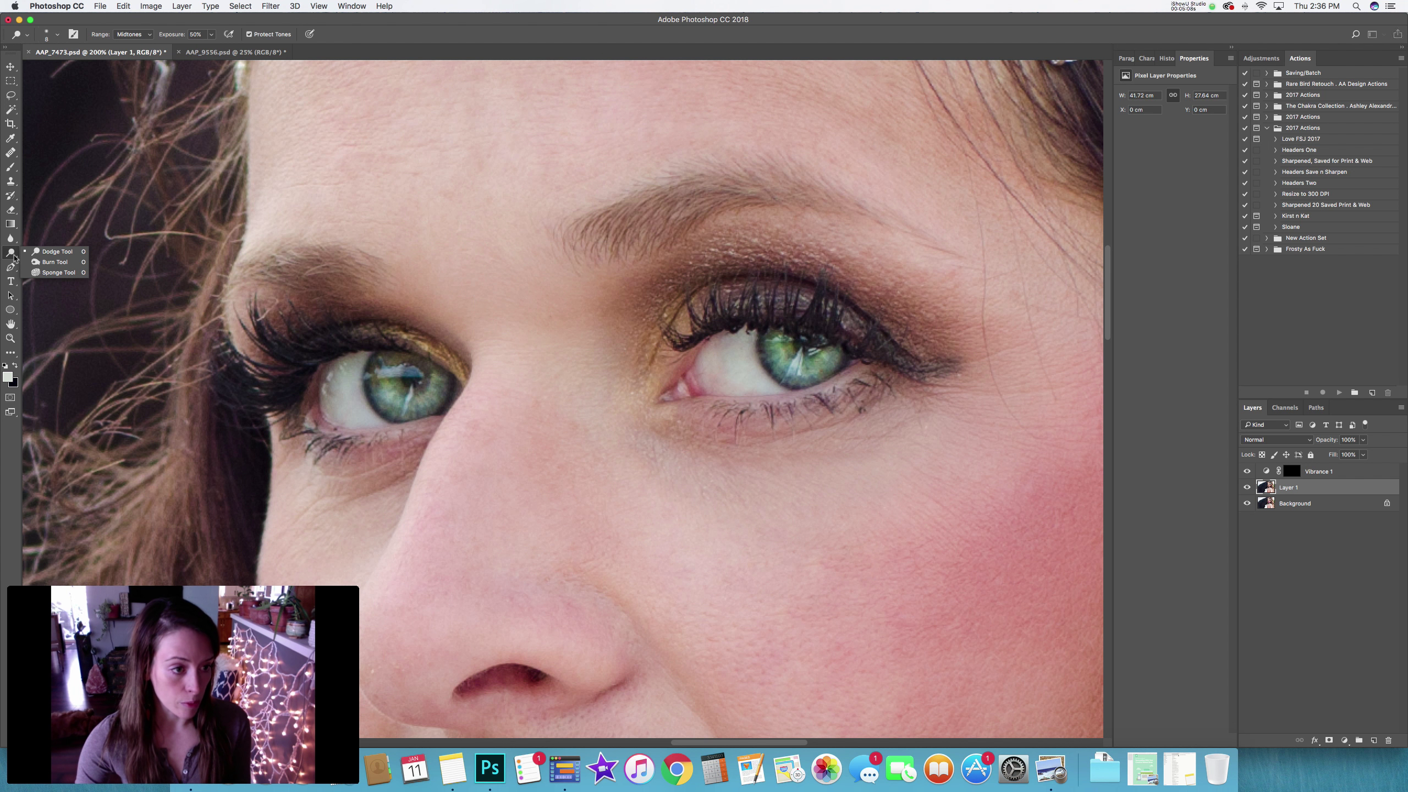
left_click(51, 265)
mouse_move(405, 377)
left_mouse_down()
mouse_move(376, 377)
mouse_move(387, 347)
mouse_move(368, 369)
mouse_move(367, 402)
mouse_move(403, 447)
mouse_move(489, 435)
mouse_move(505, 406)
mouse_move(505, 380)
mouse_move(471, 443)
mouse_move(410, 449)
mouse_move(369, 416)
mouse_move(365, 359)
mouse_move(407, 334)
left_mouse_up()
scroll(380, 372, "up", 3)
scroll(559, 346, "right", 5)
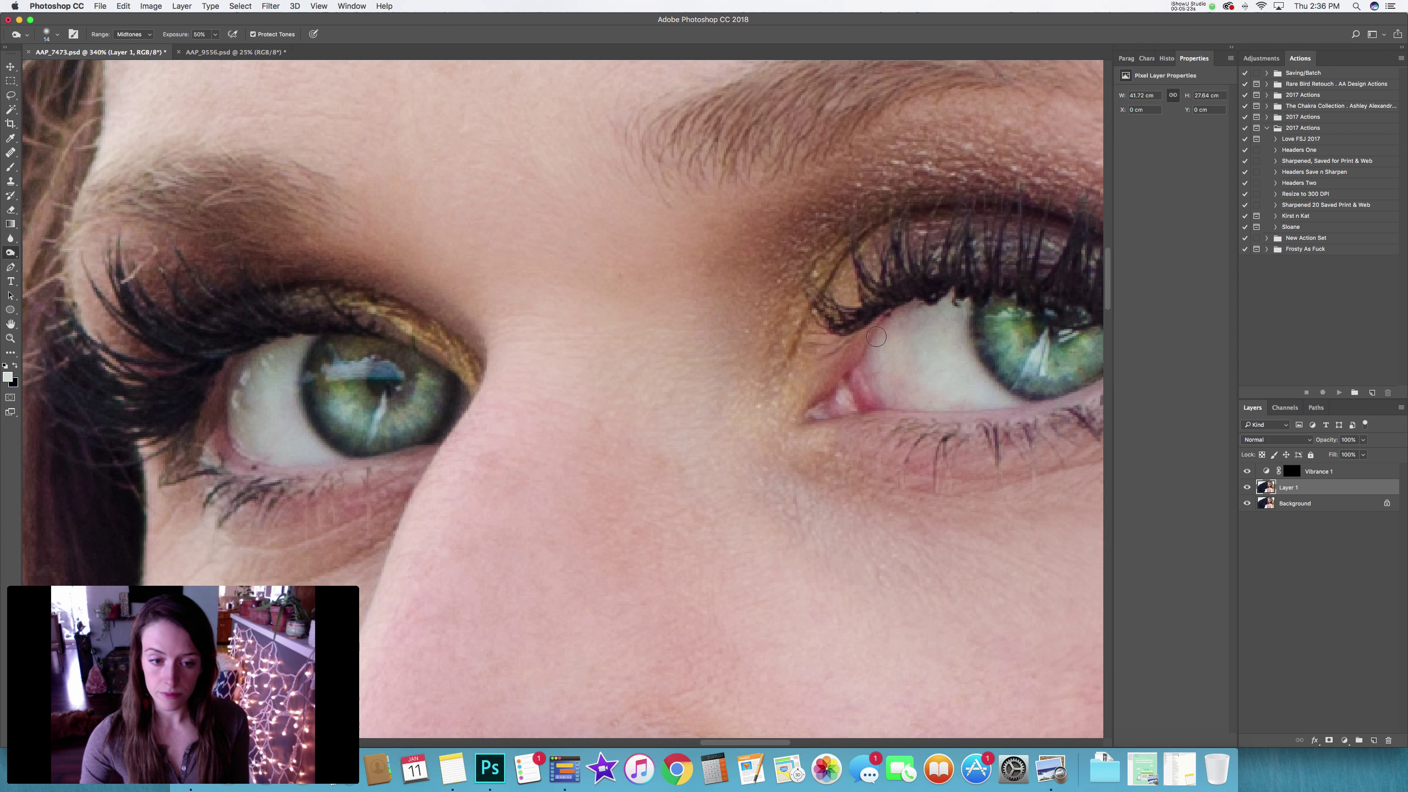
mouse_move(841, 309)
left_mouse_down()
mouse_move(821, 303)
mouse_move(832, 372)
mouse_move(865, 395)
mouse_move(915, 390)
mouse_move(958, 338)
mouse_move(939, 382)
mouse_move(878, 396)
mouse_move(835, 386)
mouse_move(813, 306)
mouse_move(840, 288)
left_mouse_up()
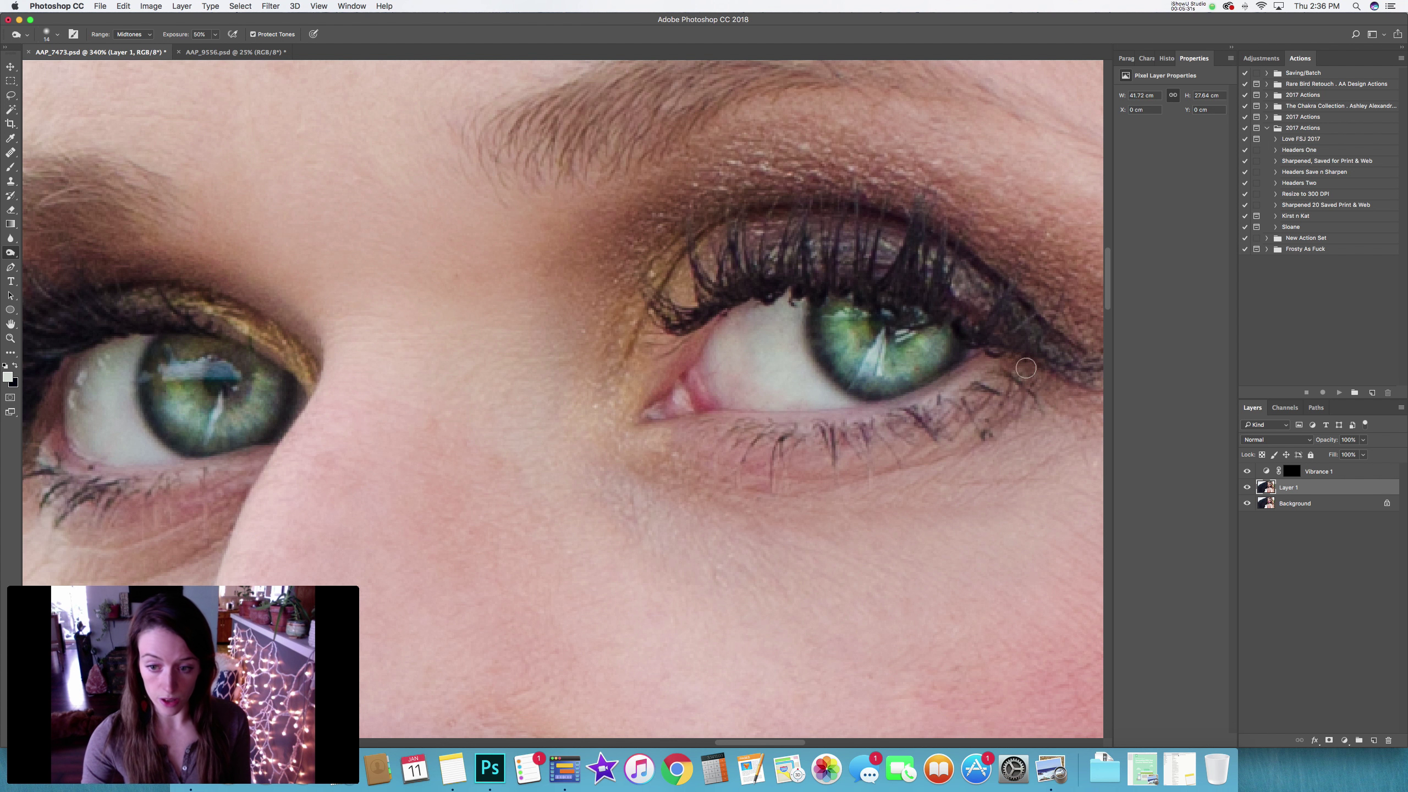
Examine the dodged and burned eyes in the context of the whole portrait and in close-up.
key("z")
left_click(549, 408, "alt")
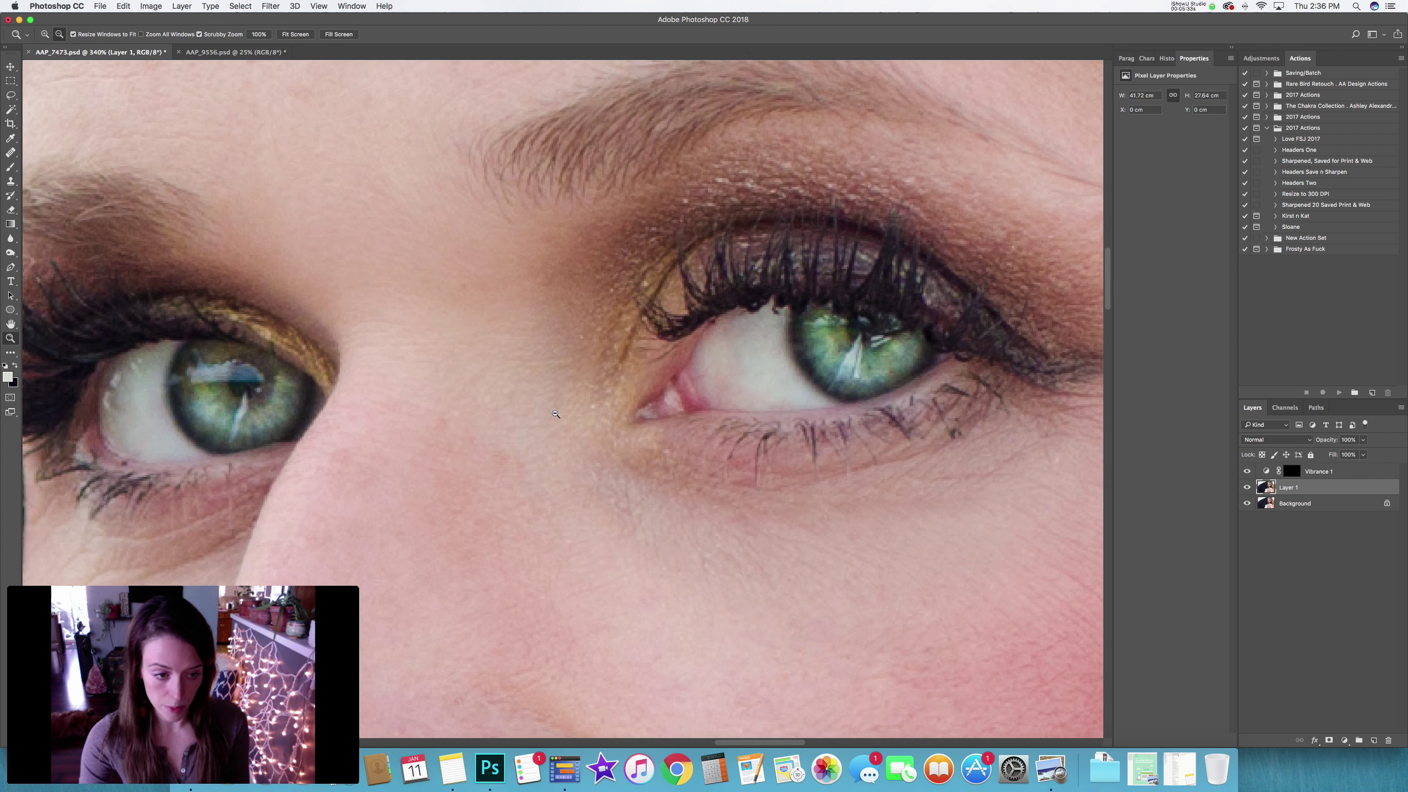
left_click(549, 407, "alt")
left_click(549, 405, "alt")
left_click(550, 403, "alt")
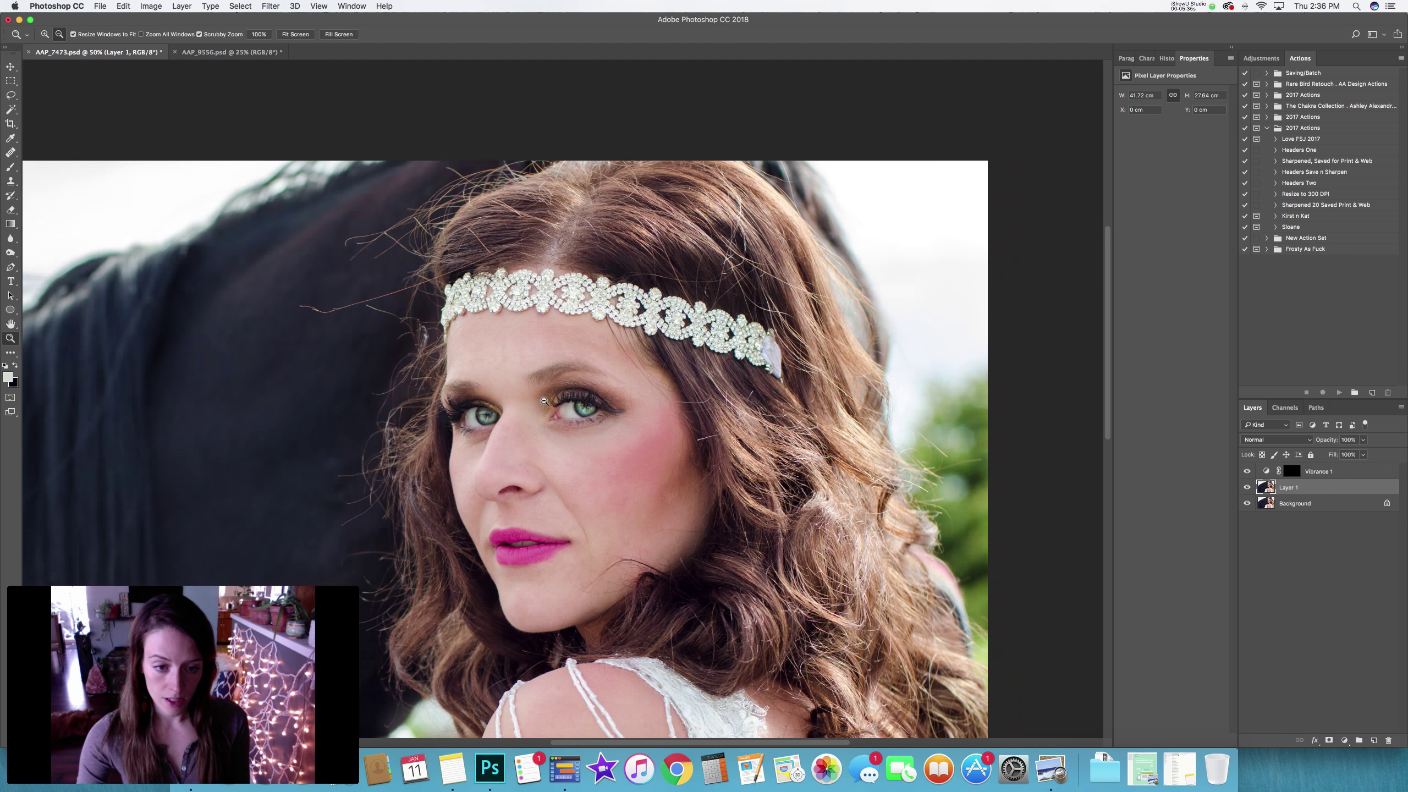
left_click(549, 400, "alt")
scroll(549, 399, "left", 5)
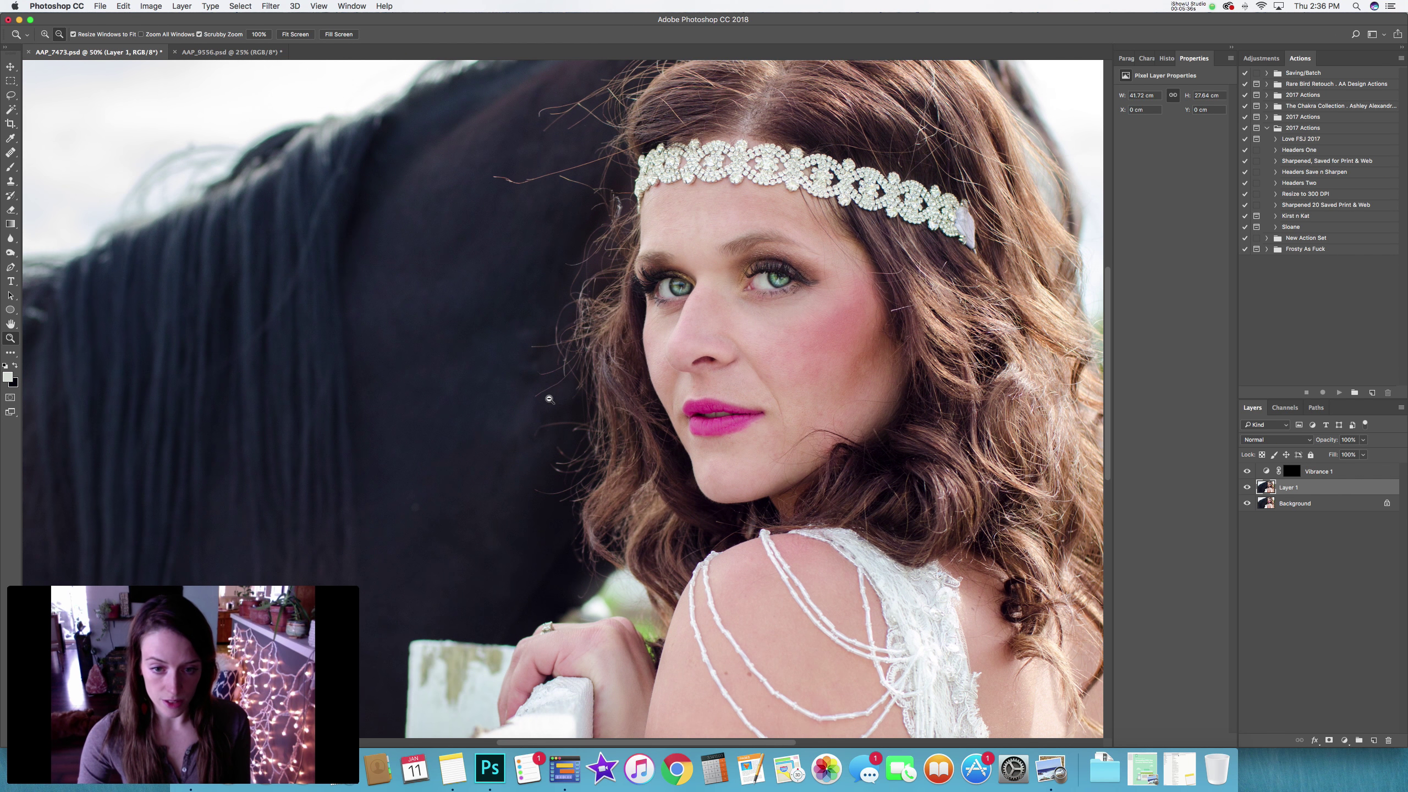
left_click(766, 269)
left_click(764, 269)
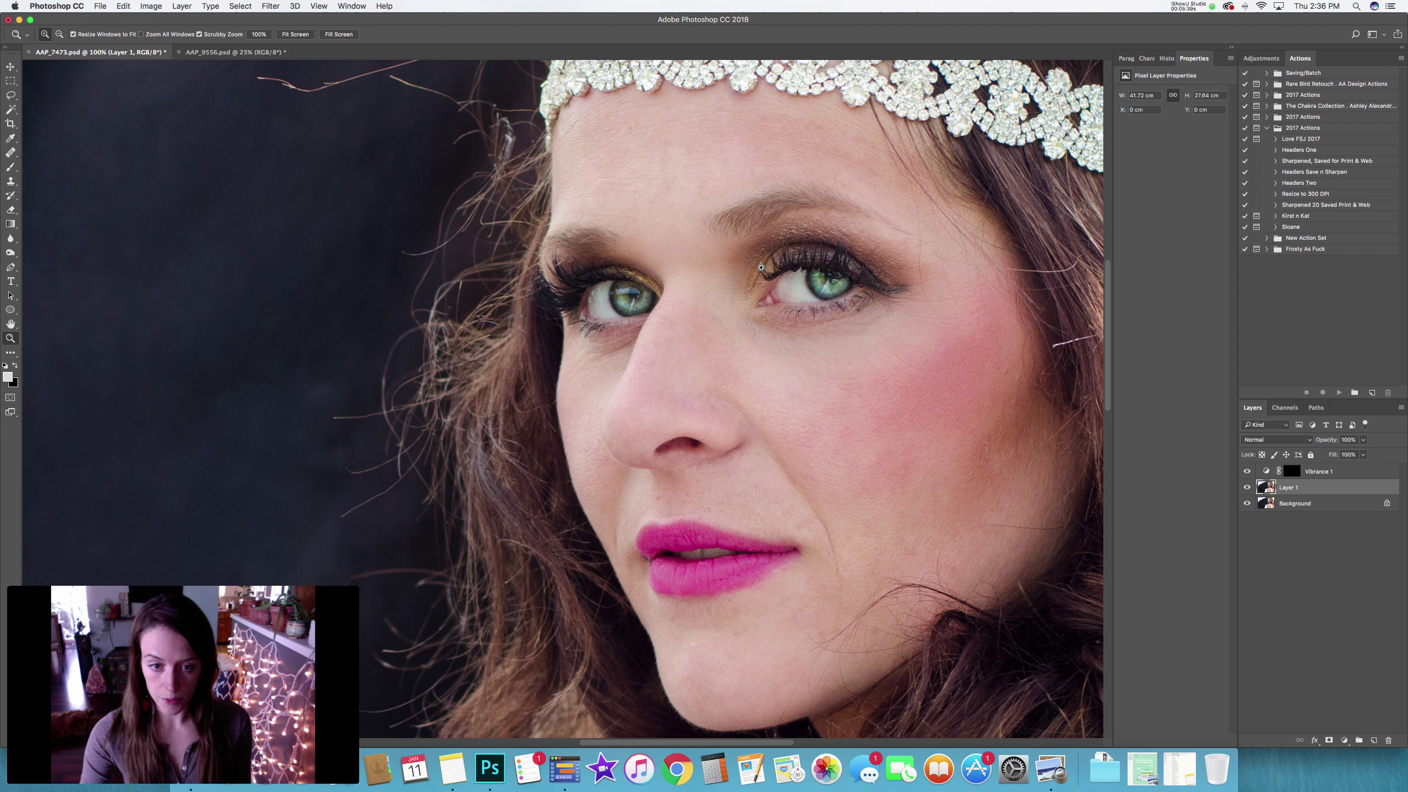
left_click(761, 267)
left_click(760, 268)
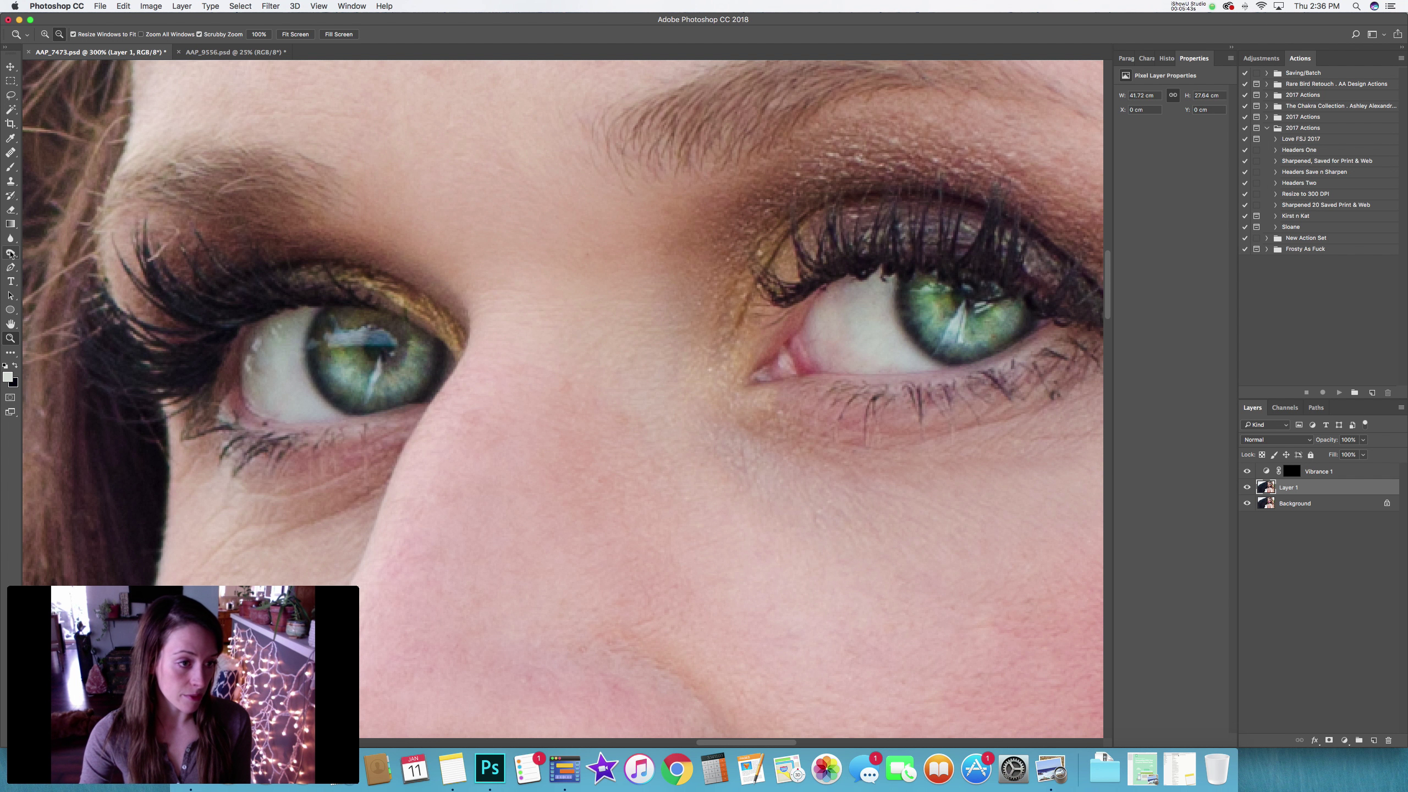
scroll(744, 347, "right", 3)
left_click(618, 350)
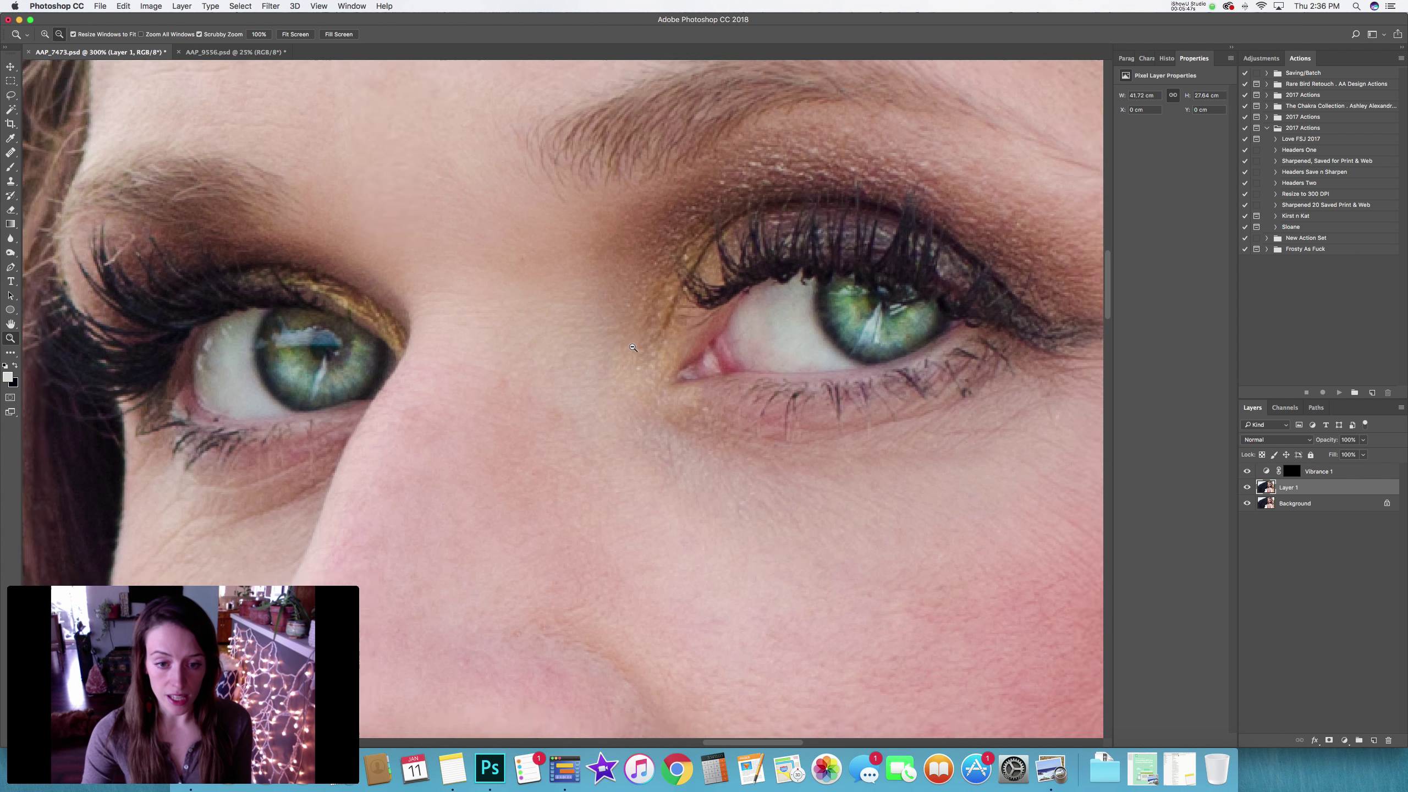
left_click(612, 354)
left_click(619, 351)
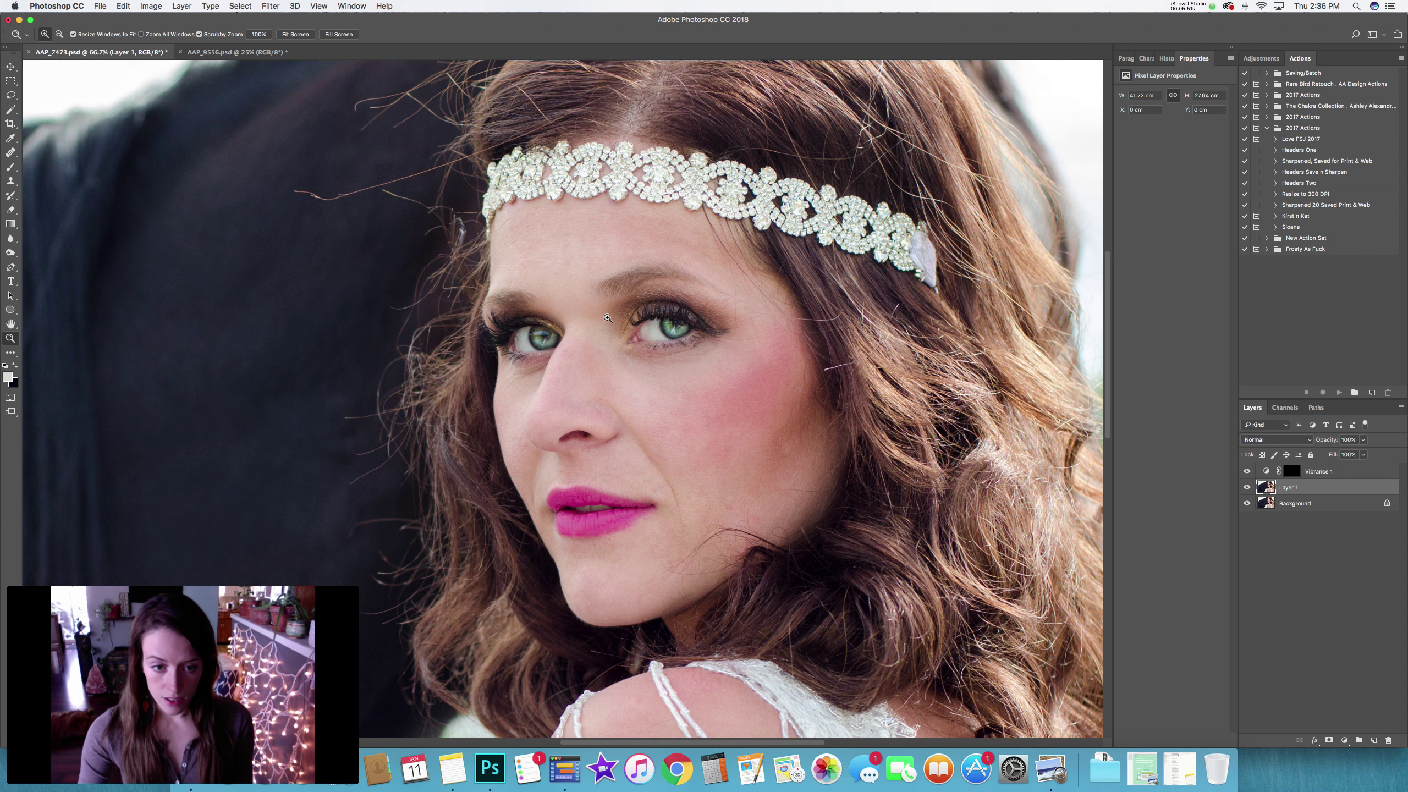
Duplicate the retouched Layer 1 directly beneath the Vibrance adjustment layer.
left_click(643, 355, "alt")
left_click(653, 414, "alt")
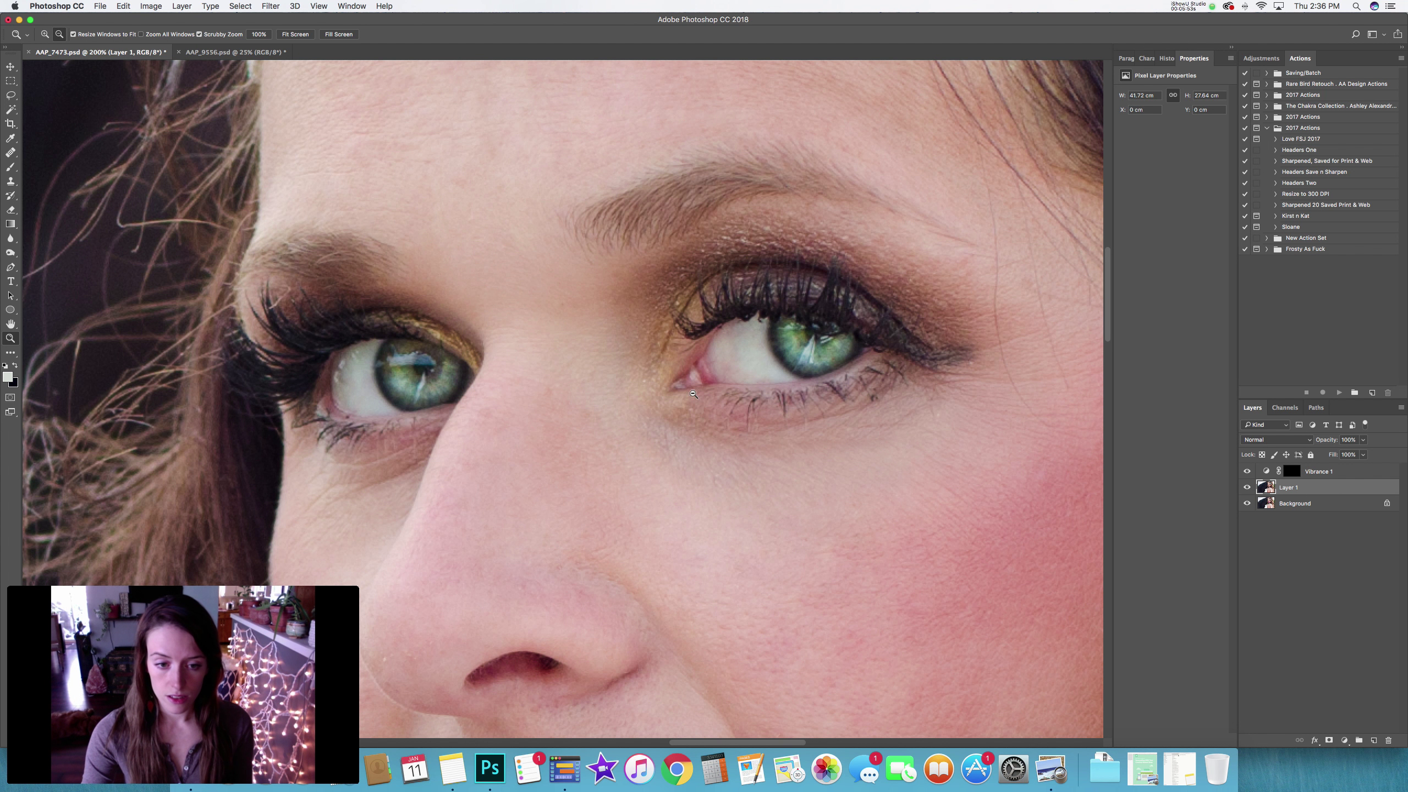
left_click(643, 385)
left_click(663, 390)
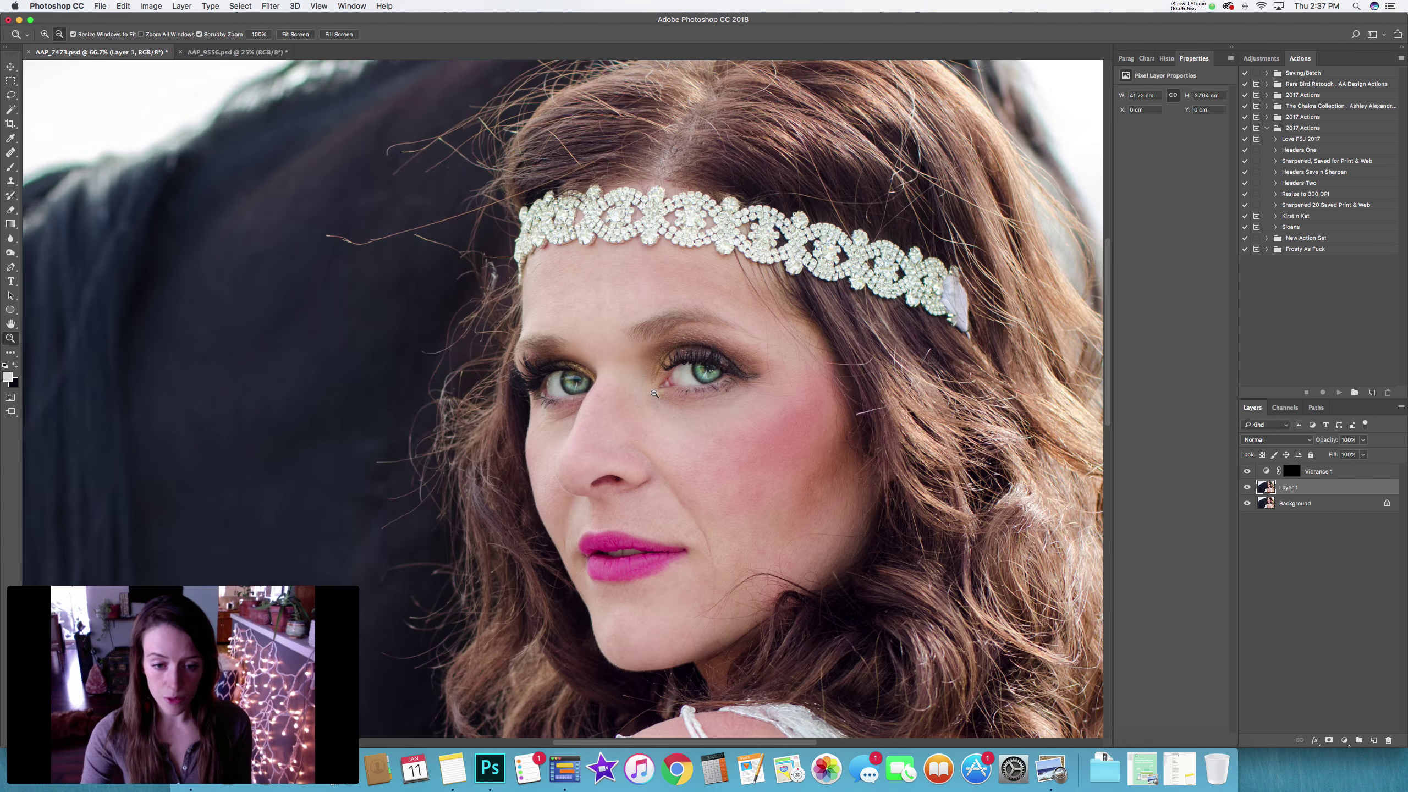
left_click(657, 392)
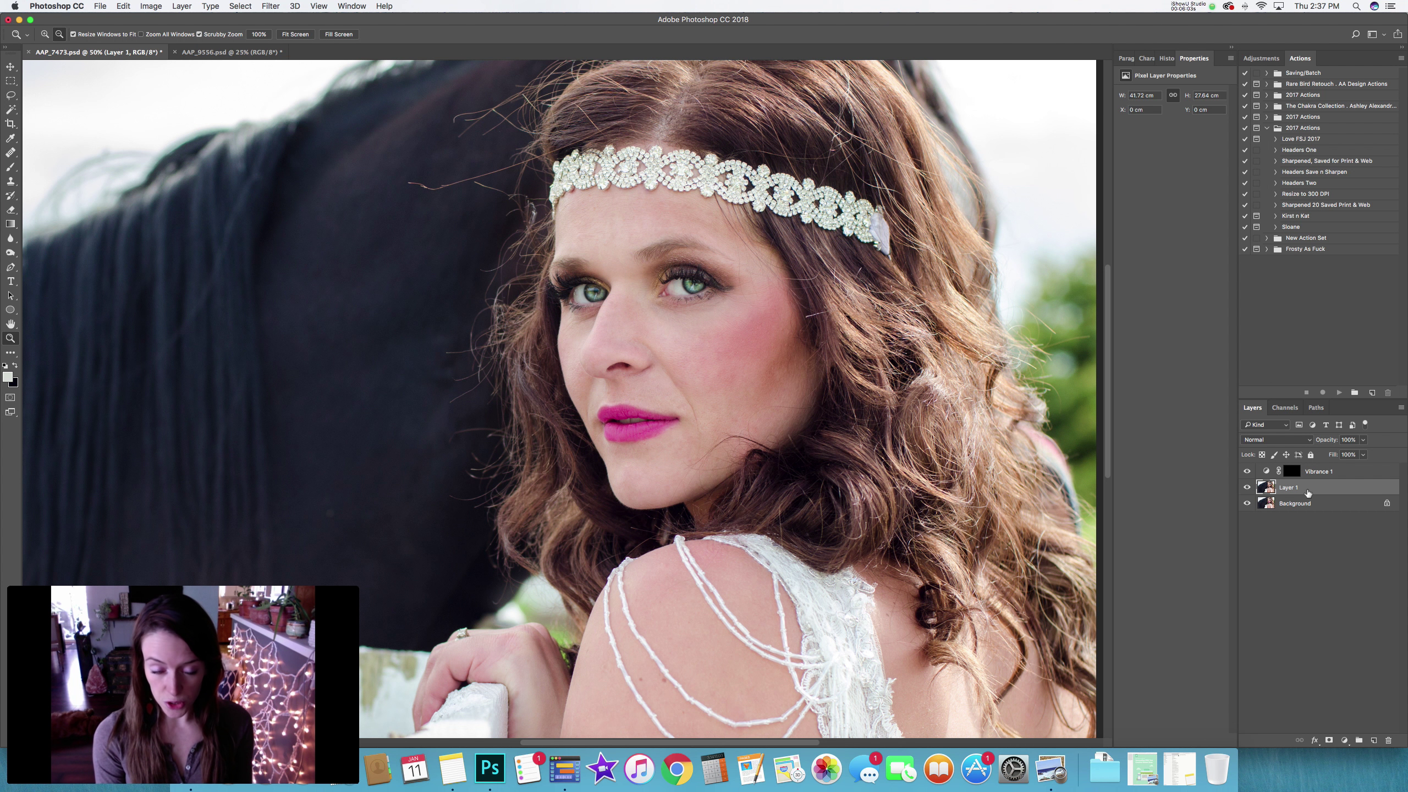
key("super+j")
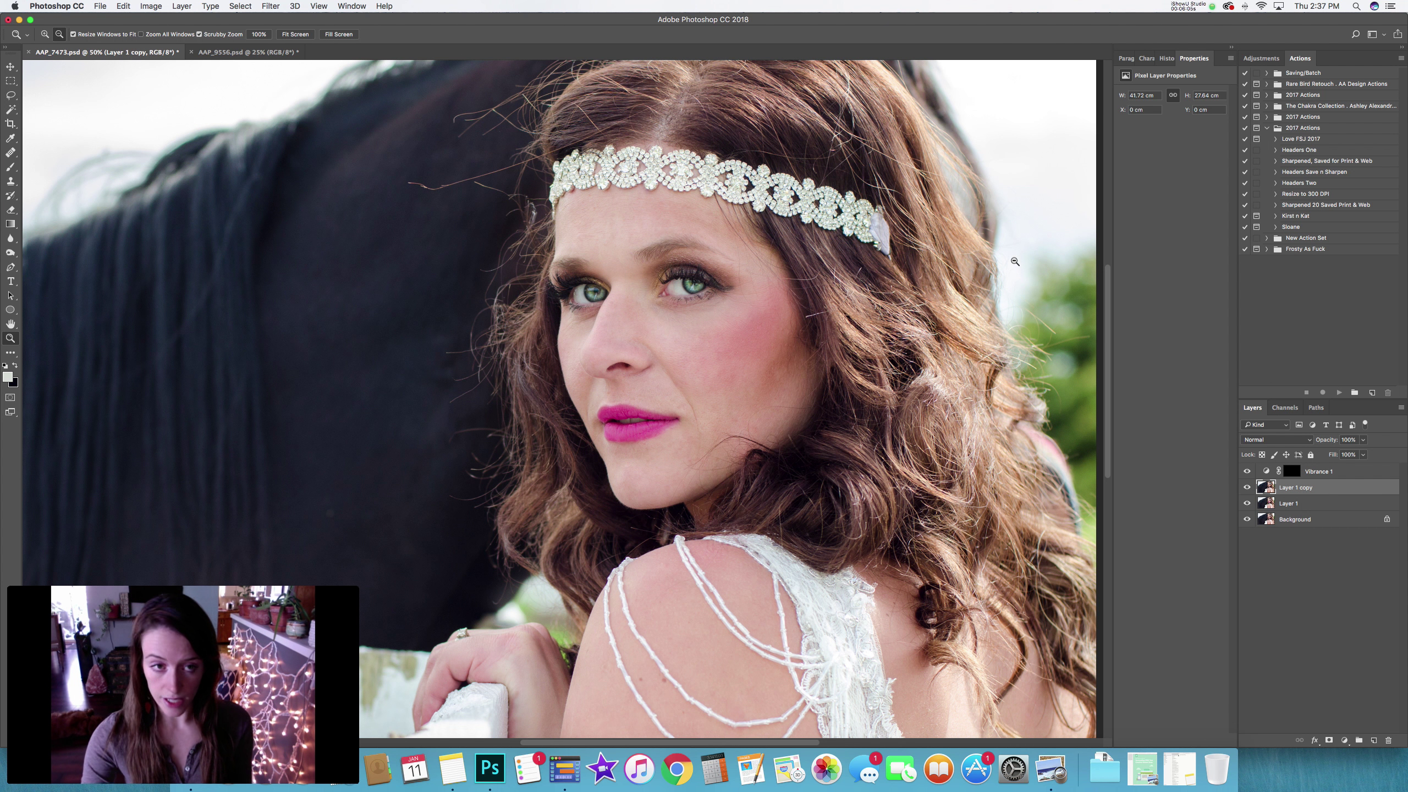
Apply a High Pass filter with a radius of 10.1 pixels to the duplicated layer.
left_click(270, 5)
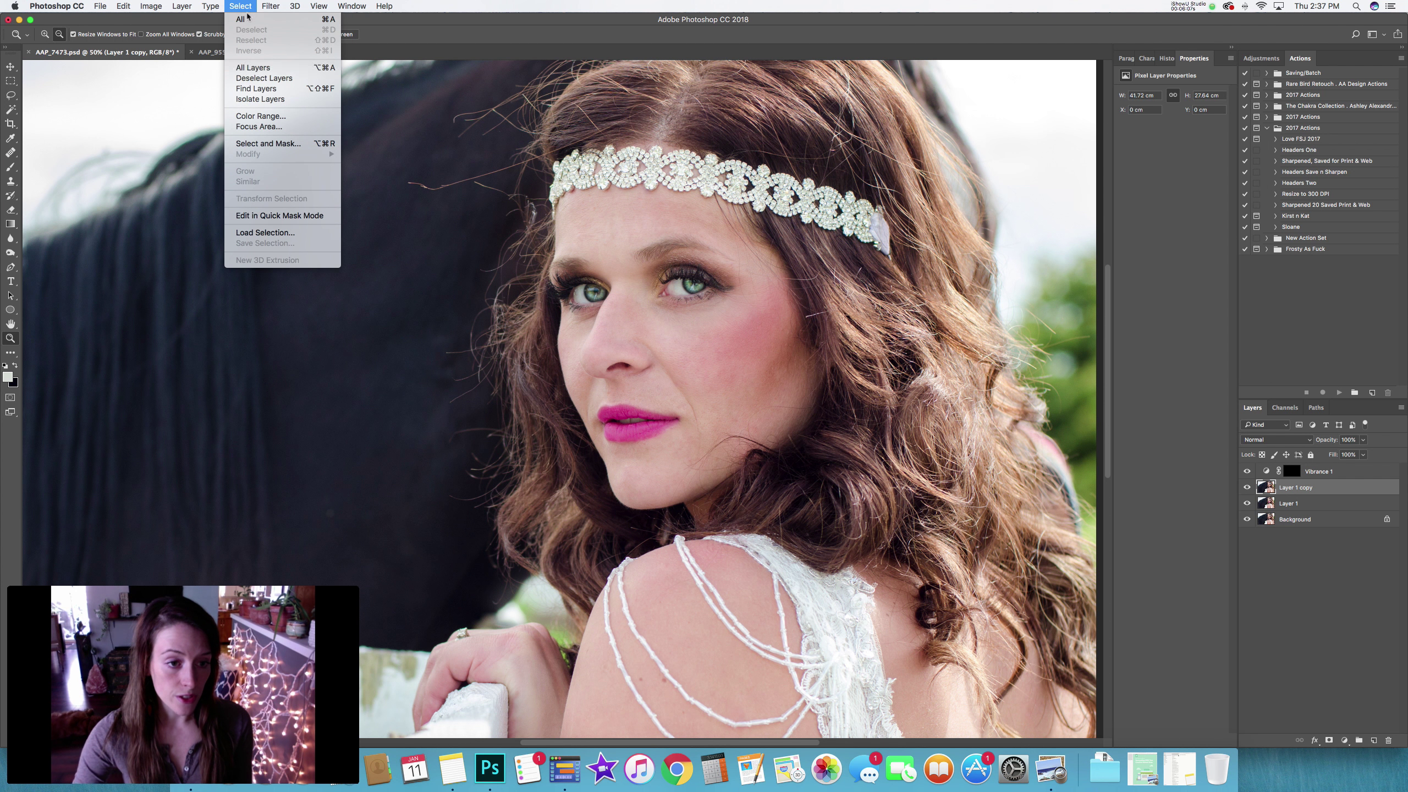
mouse_move(308, 232)
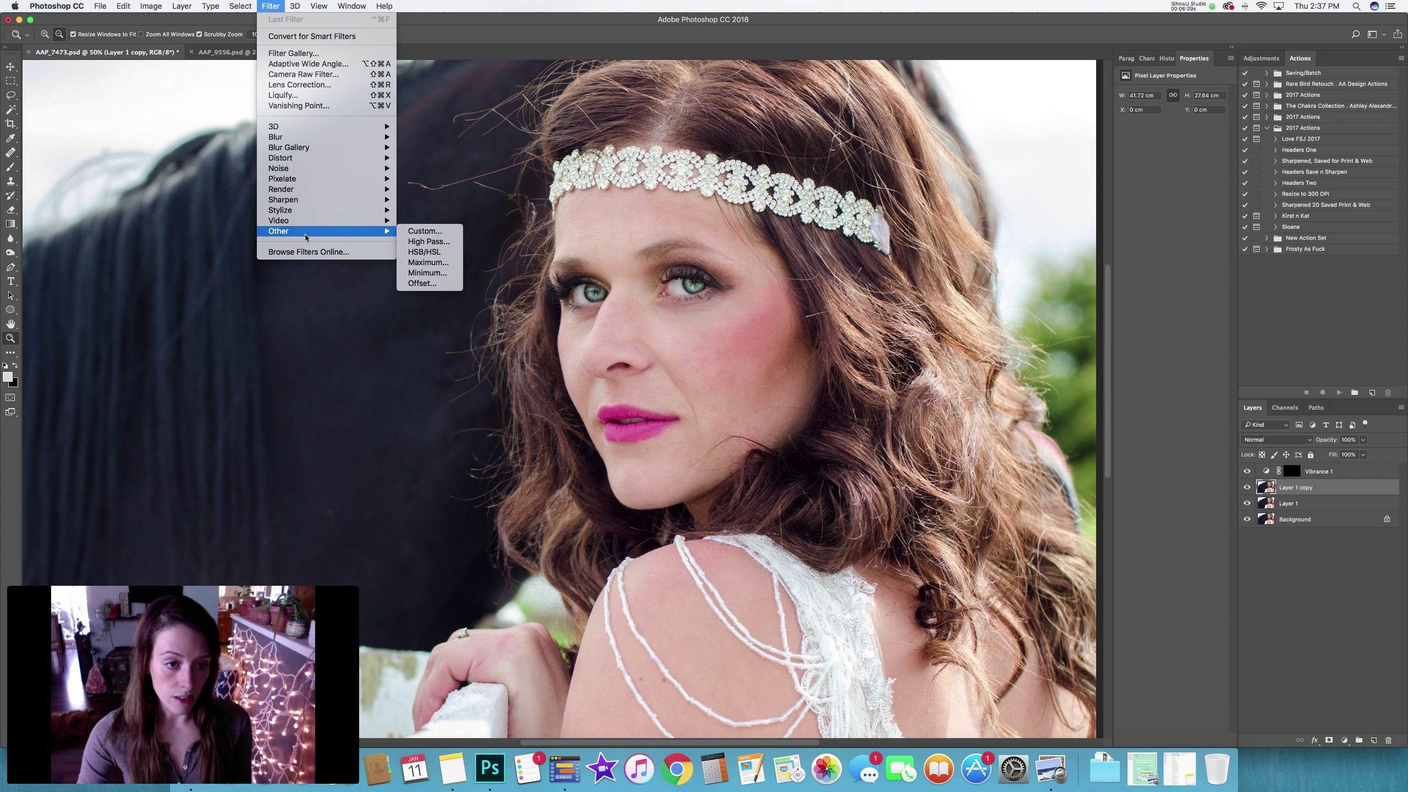
left_click(429, 243)
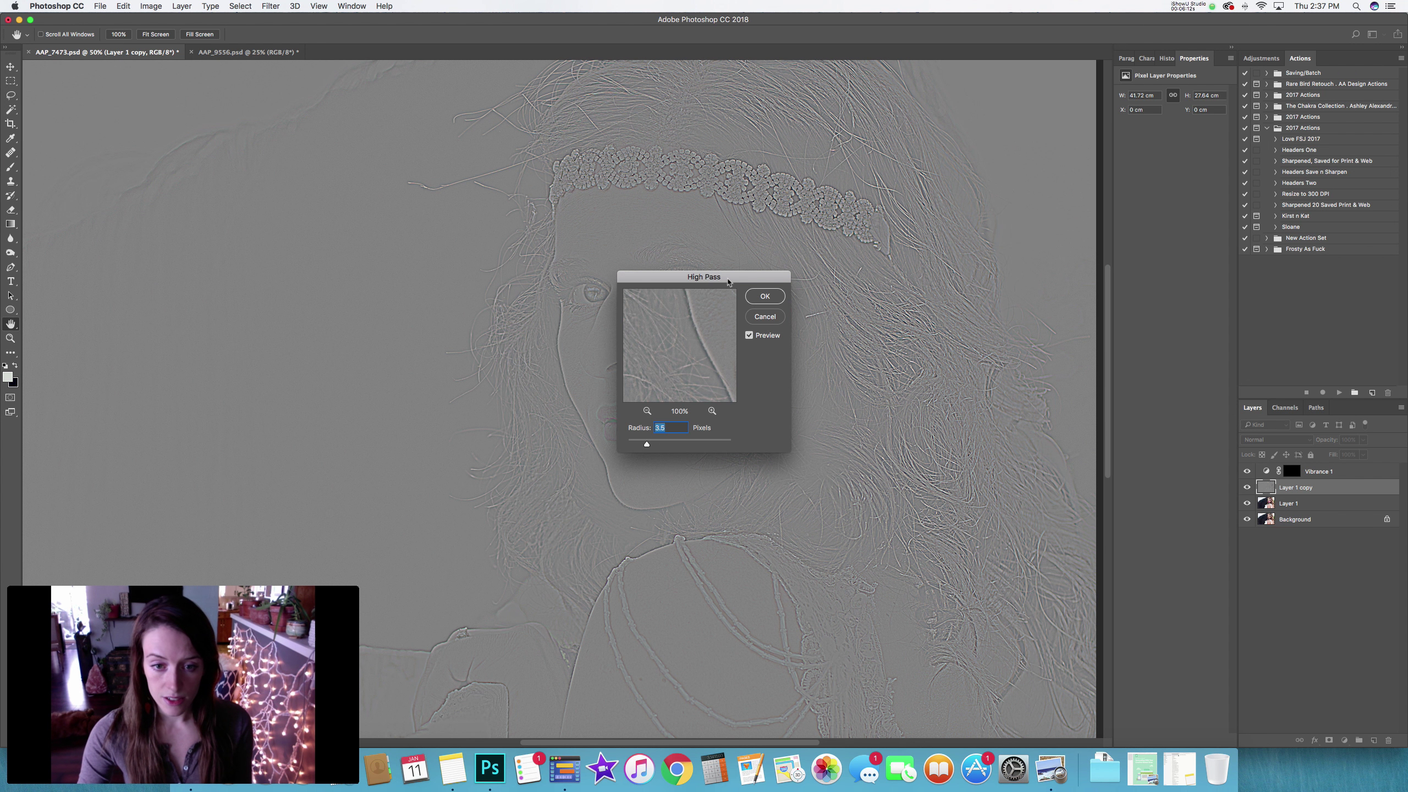
left_click_drag(728, 282, 957, 285)
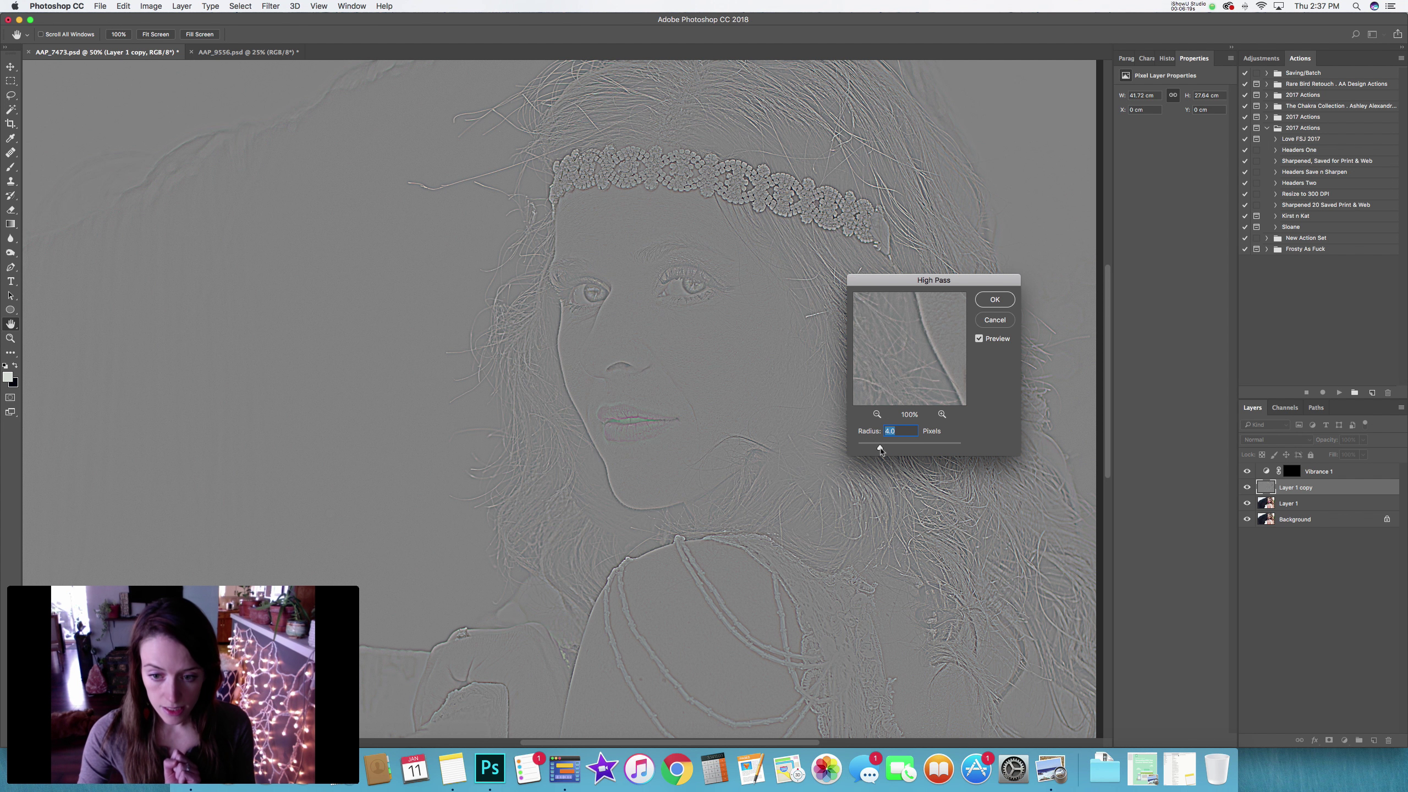
mouse_move(887, 451)
left_mouse_down()
mouse_move(908, 450)
mouse_move(863, 451)
mouse_move(901, 453)
left_mouse_up()
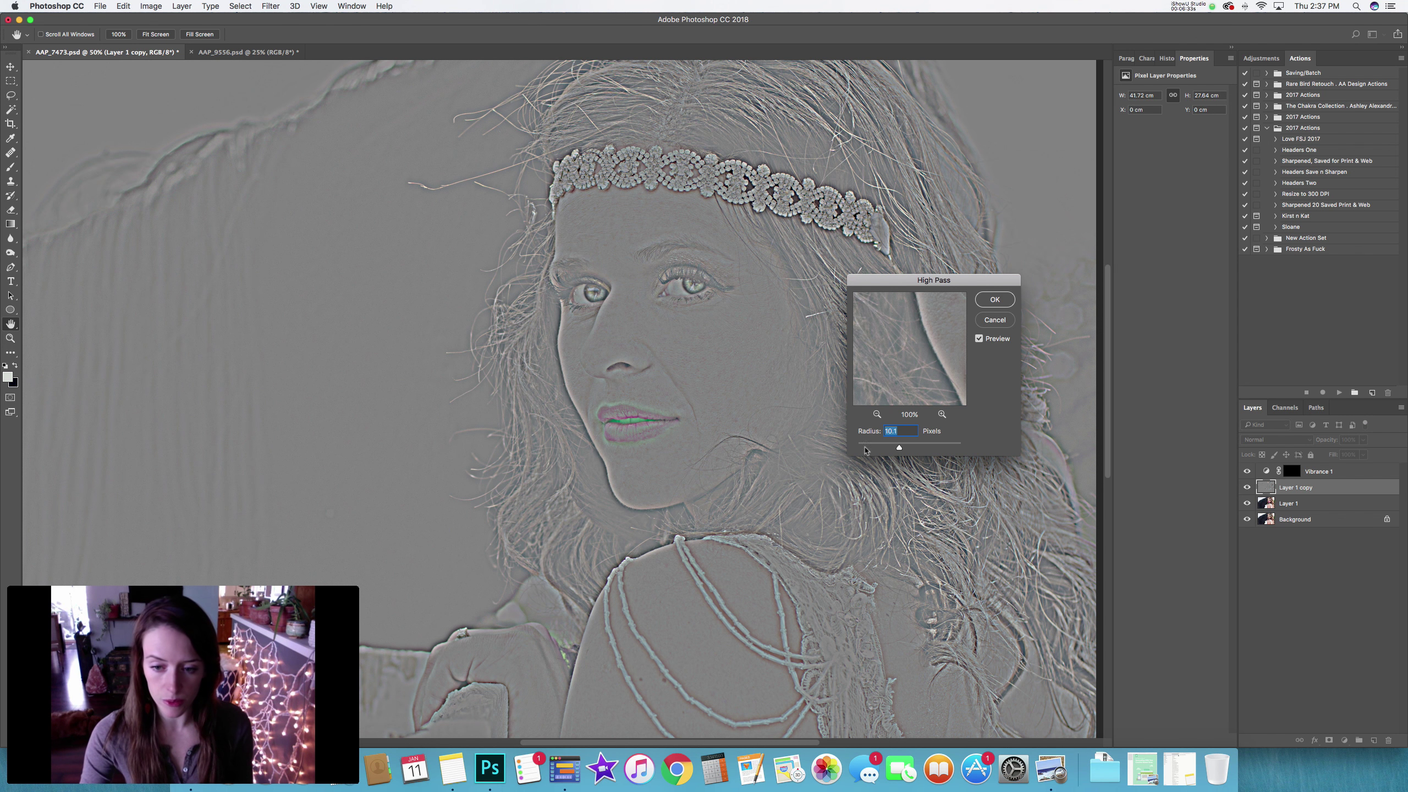
left_click(995, 300)
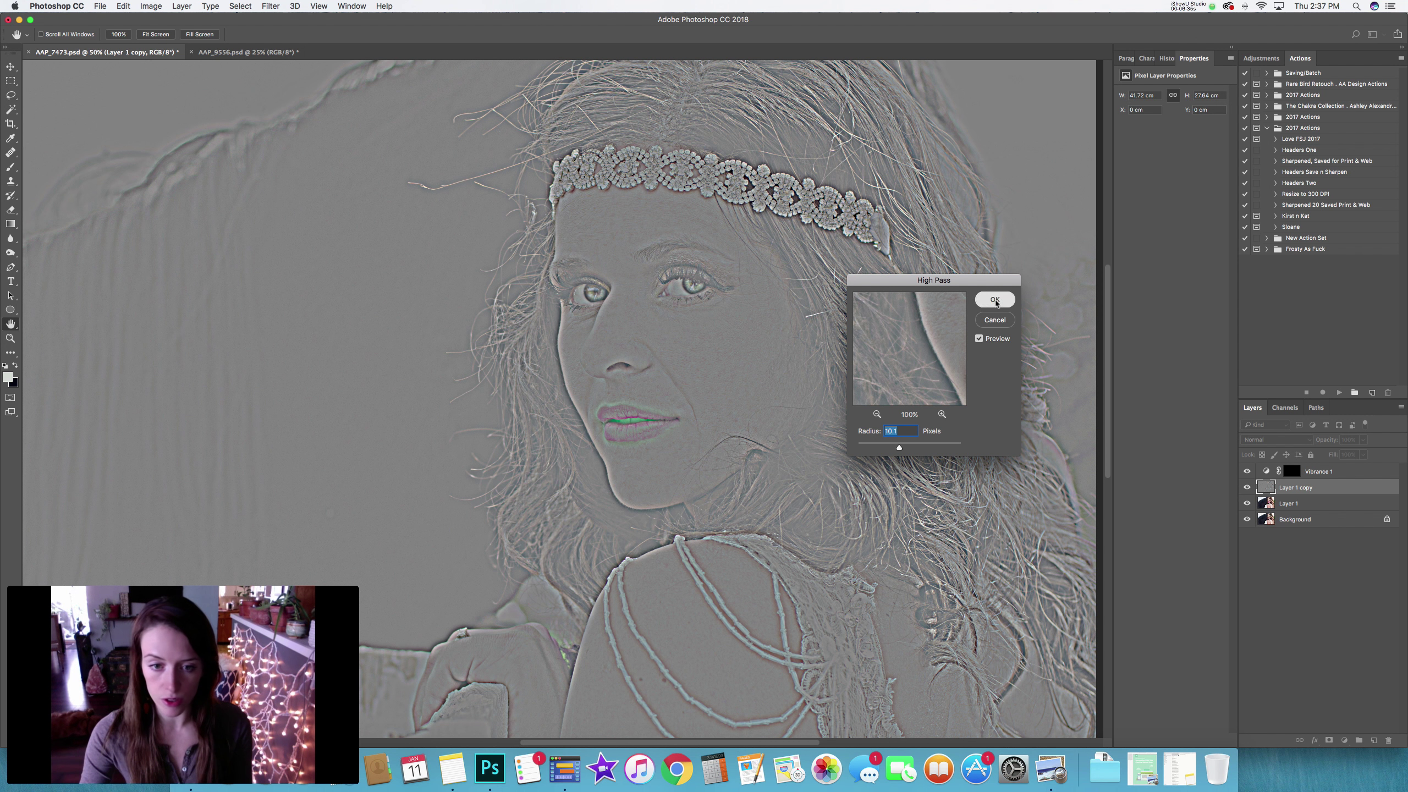
Compare Soft Light and Overlay as the High Pass layer's blend mode and keep Soft Light.
key("z")
left_click(1271, 441)
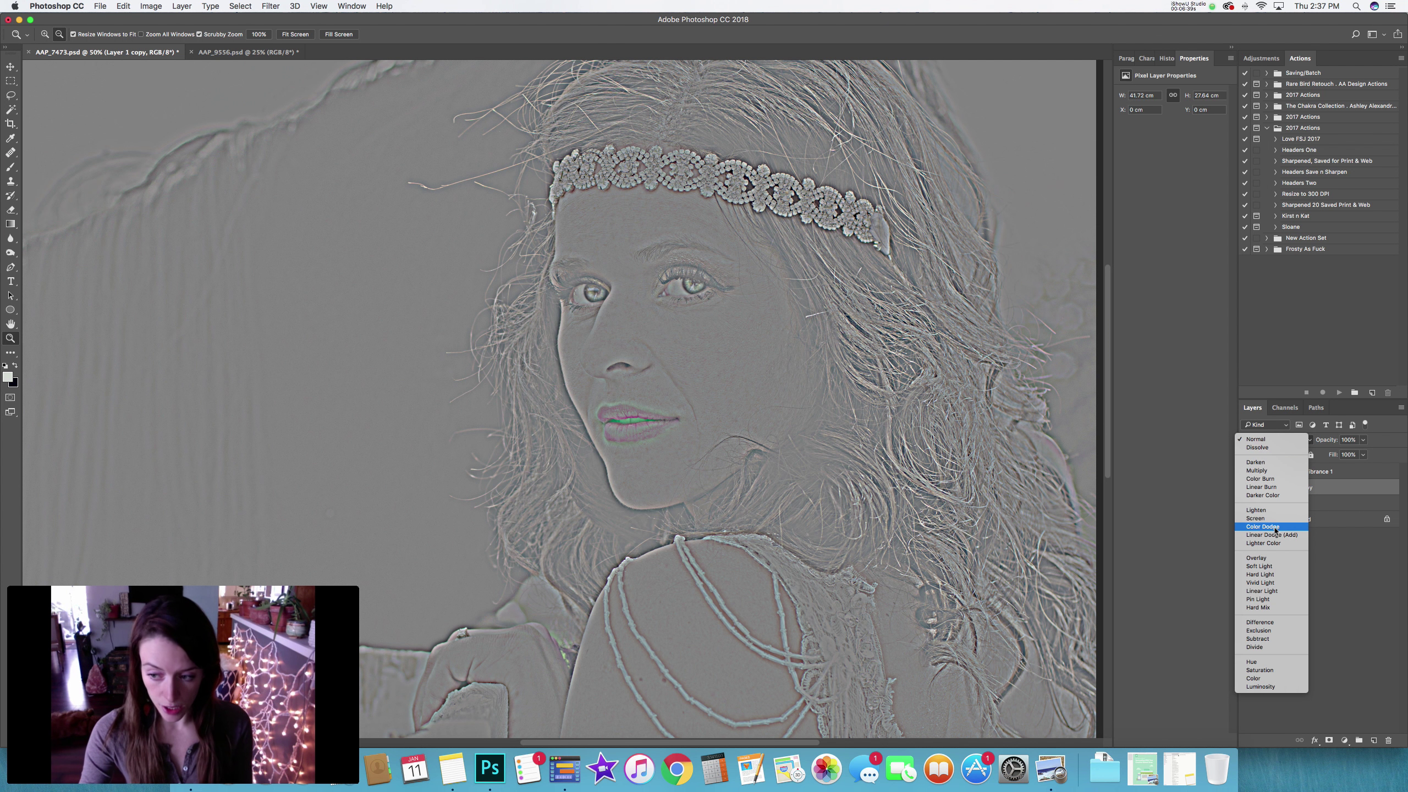
left_click(1260, 566)
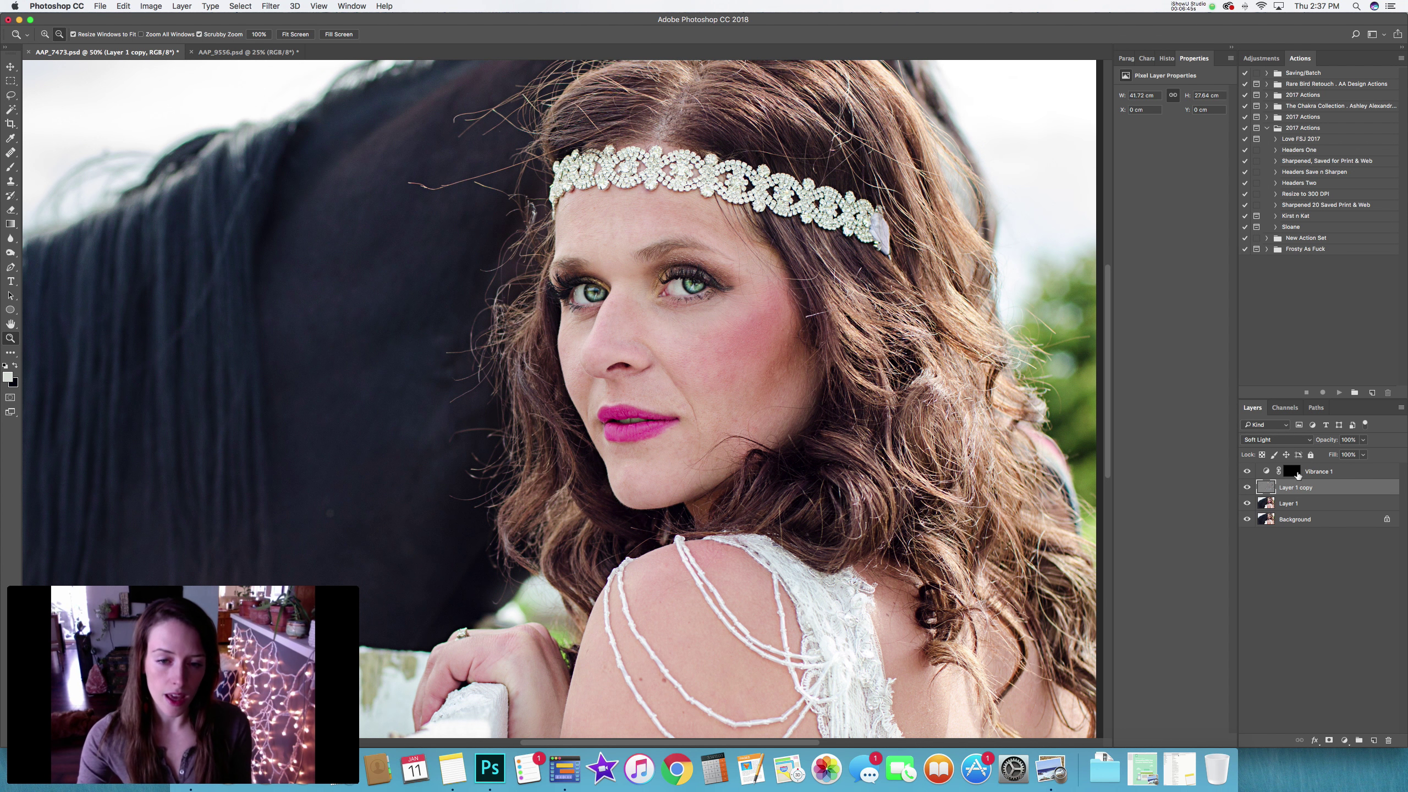
left_click(1275, 440)
left_click(1272, 430)
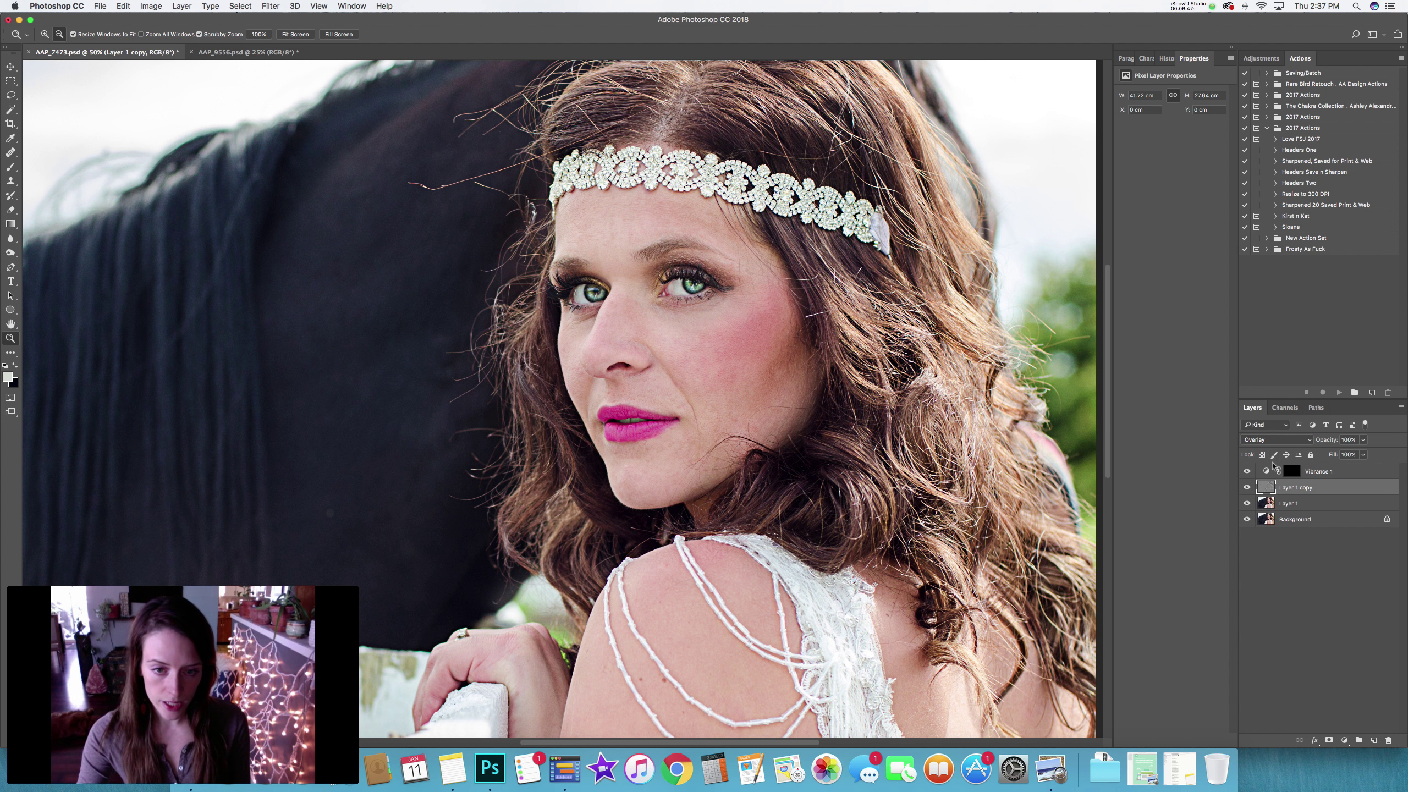
left_click(1271, 441)
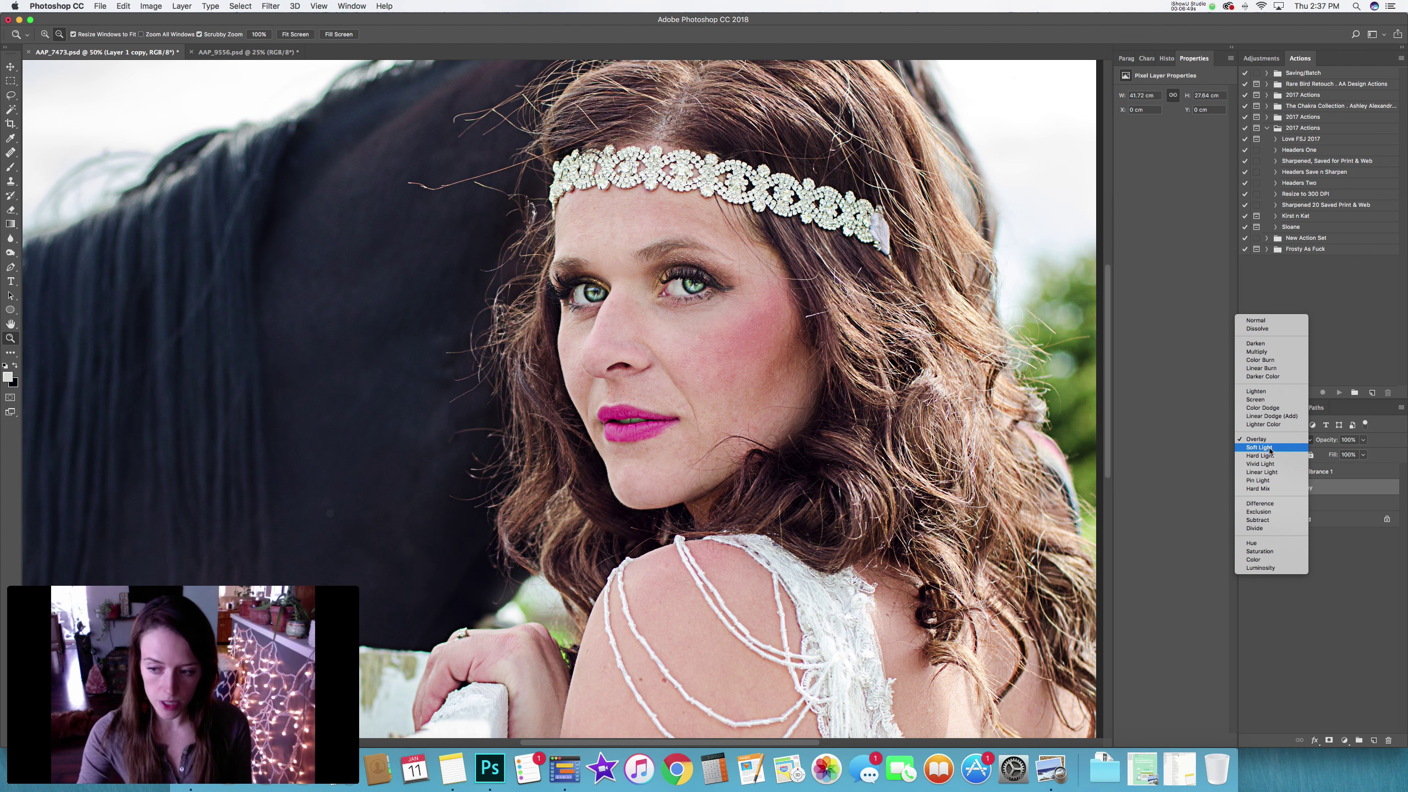
left_click(1278, 450)
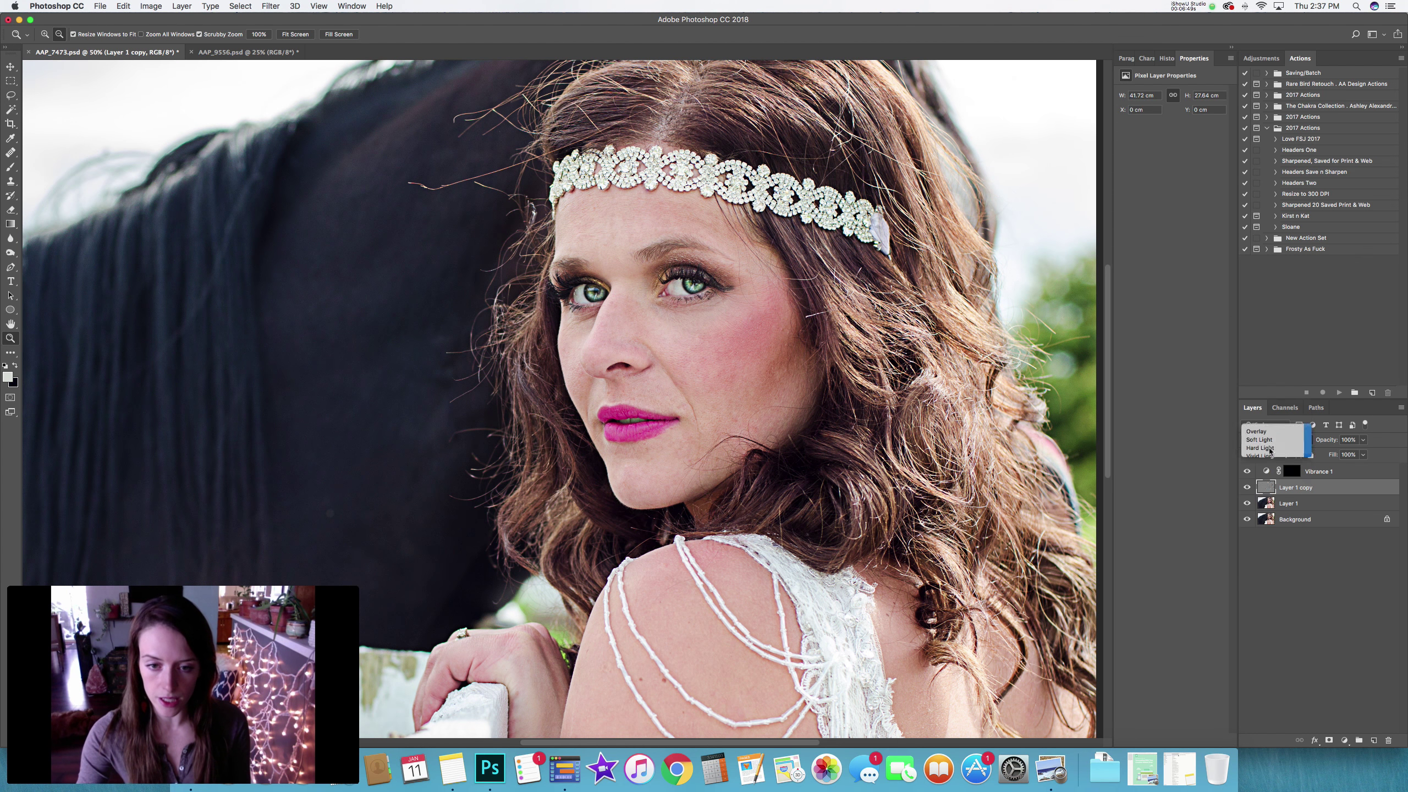
Set the opacity of the Soft Light High Pass layer to 64%, judging the sharpening on the eyes.
left_click(641, 274, "alt")
left_click_drag(693, 267, 773, 263)
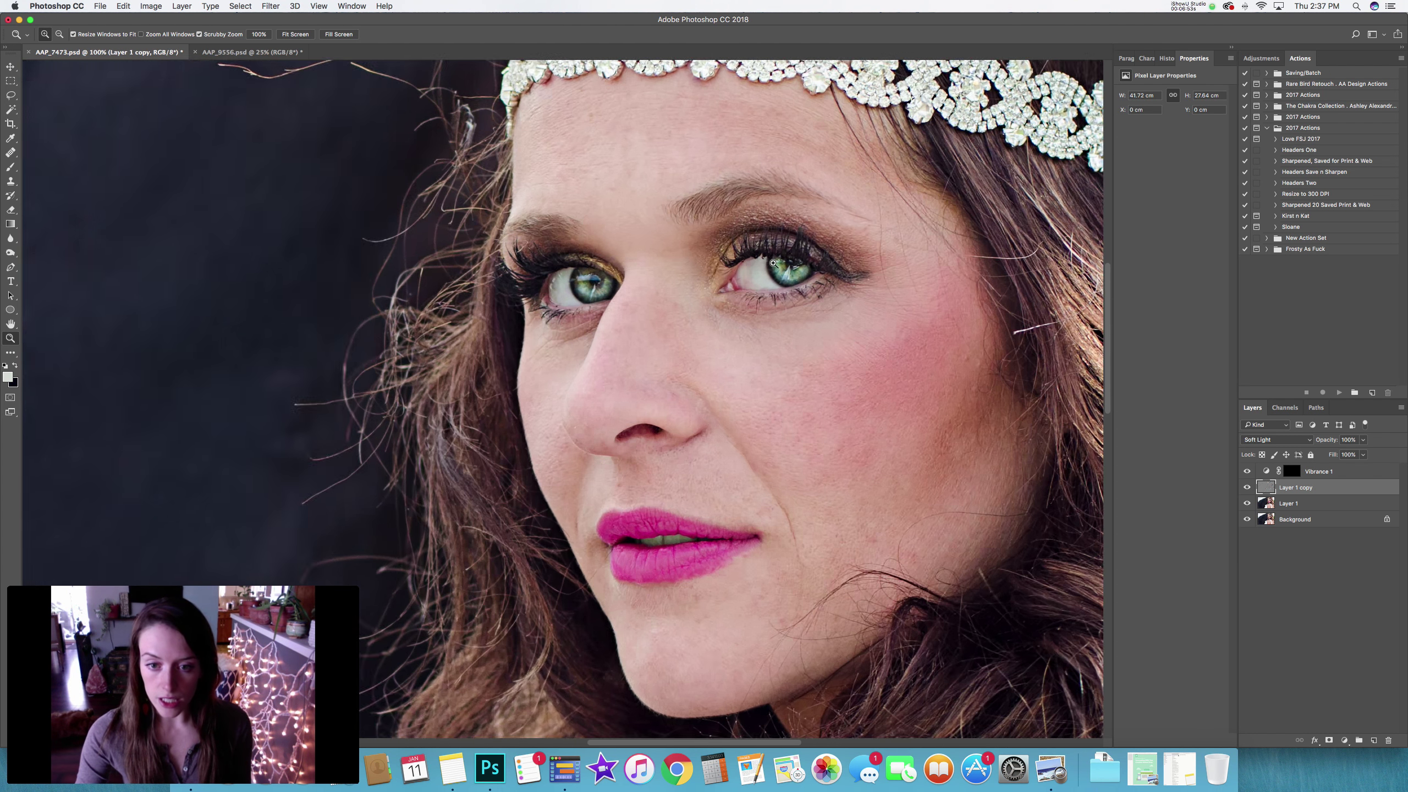
left_click(773, 263)
left_click(1363, 454)
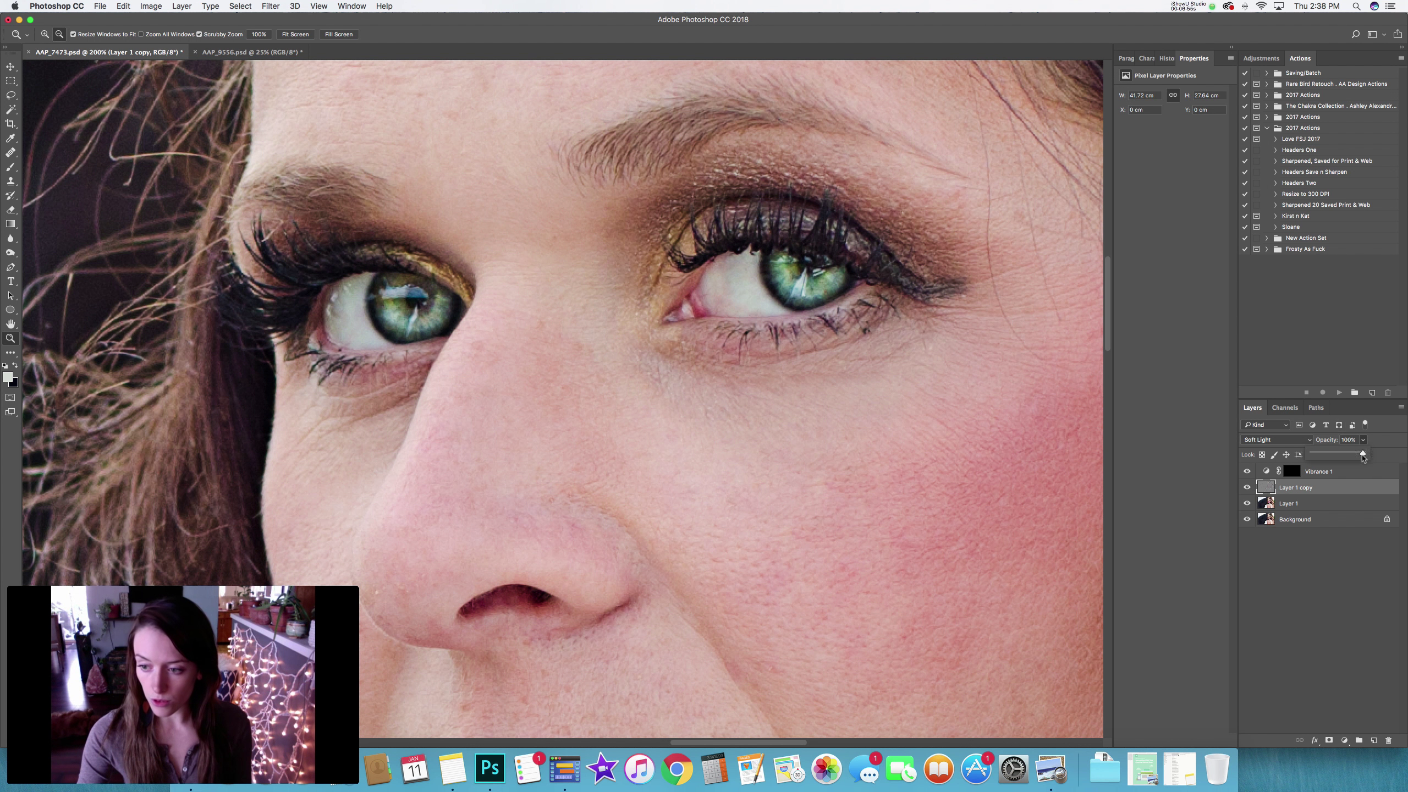
left_click_drag(1354, 458, 1344, 457)
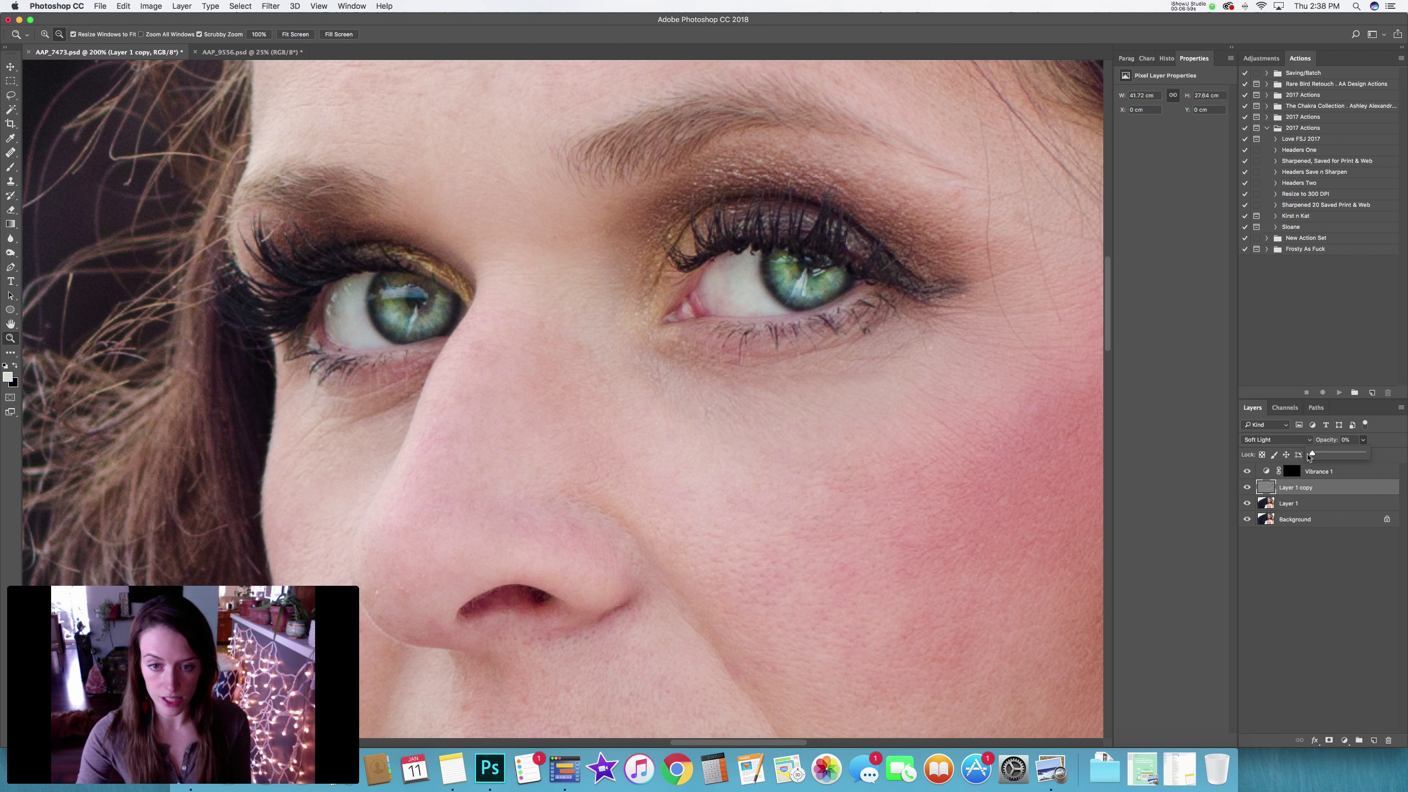
left_click_drag(1325, 459, 1345, 460)
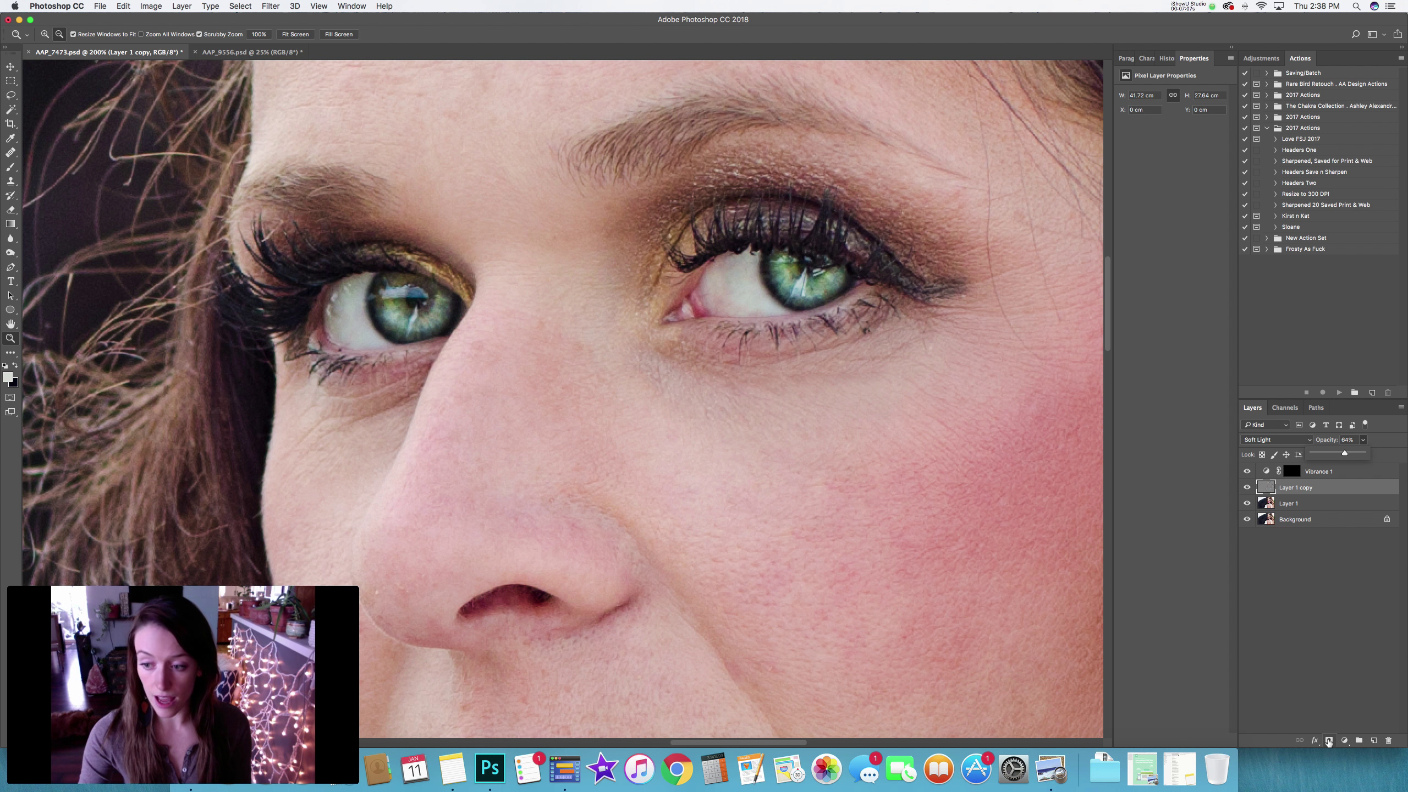
Add an inverted black mask to the High Pass layer and paint white over the irises to sharpen only them.
left_click(1329, 739)
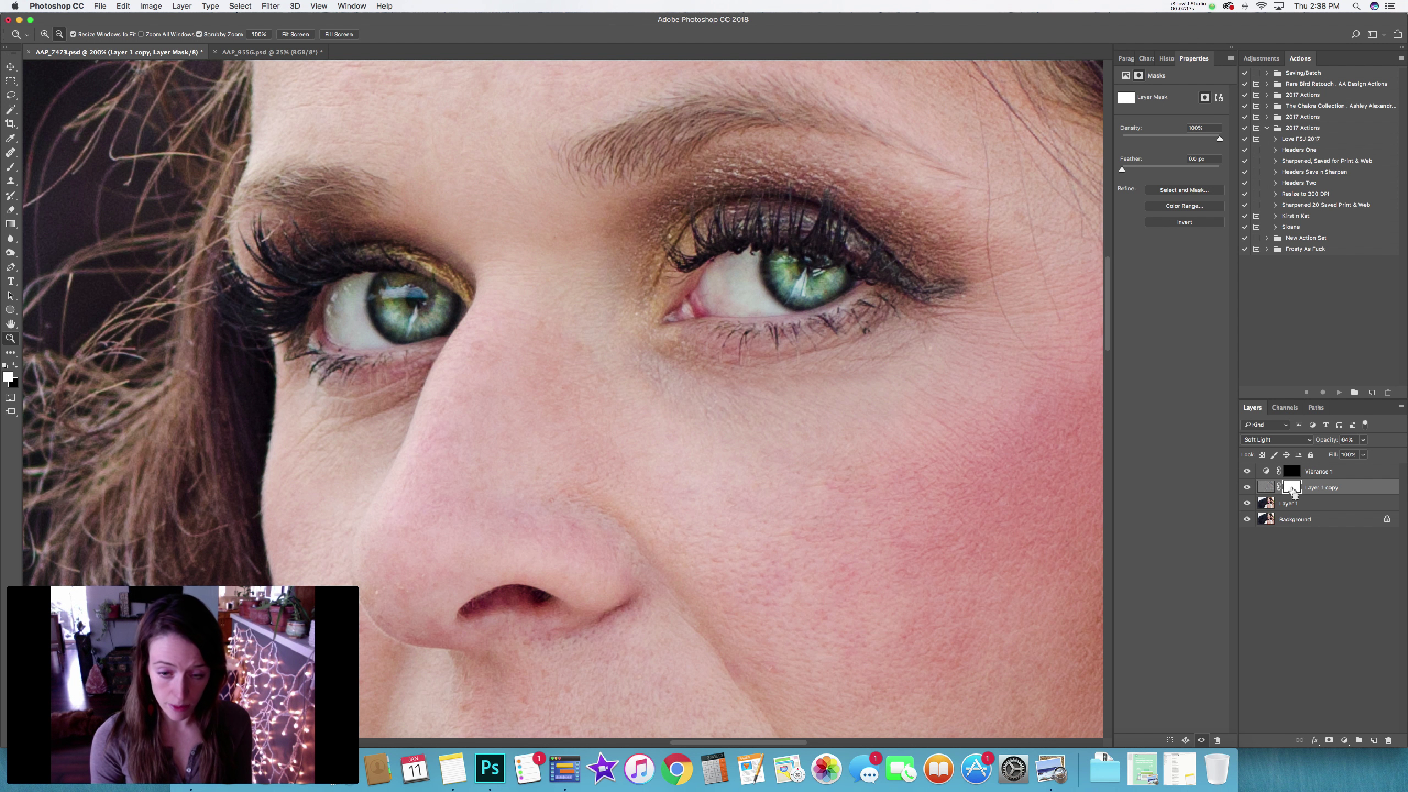
key("super+i")
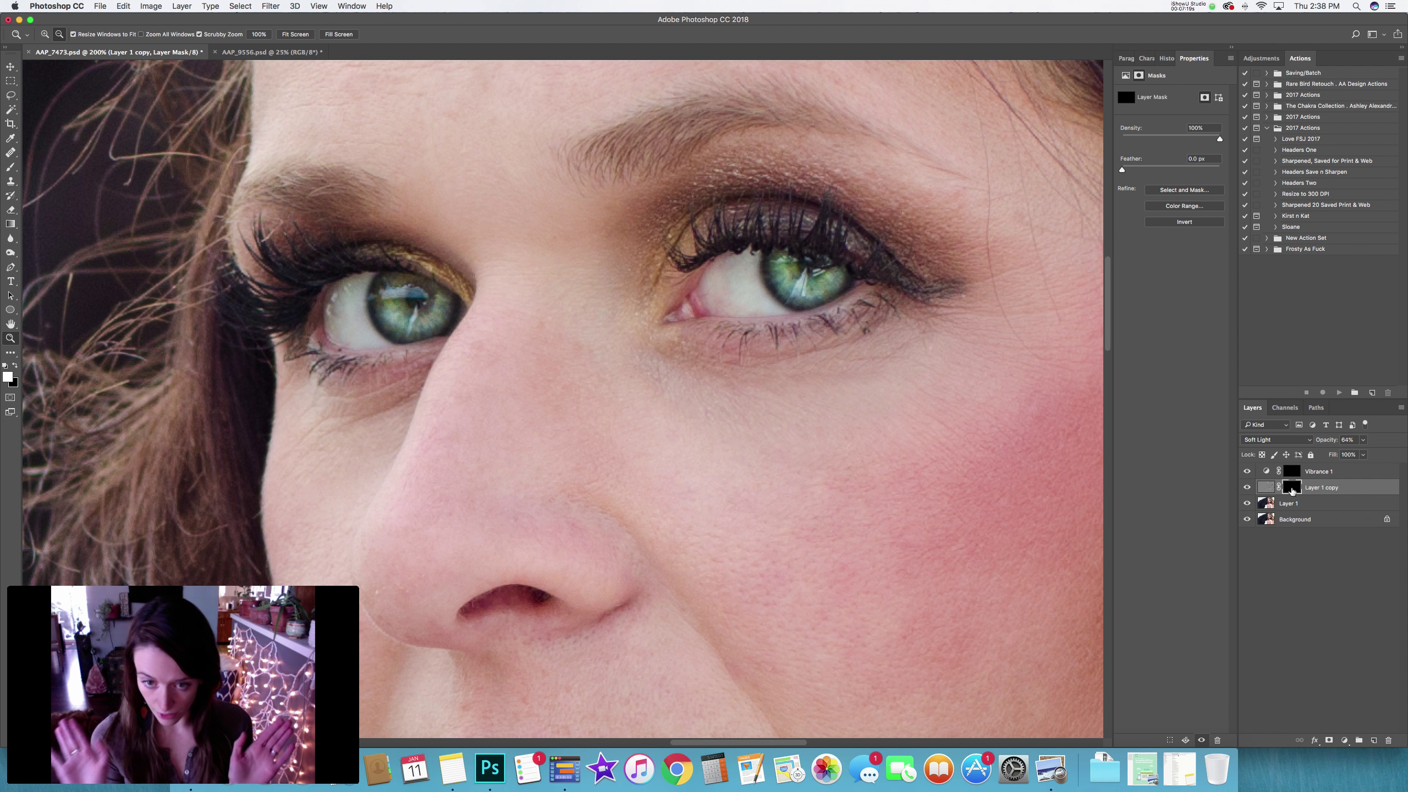
key("b")
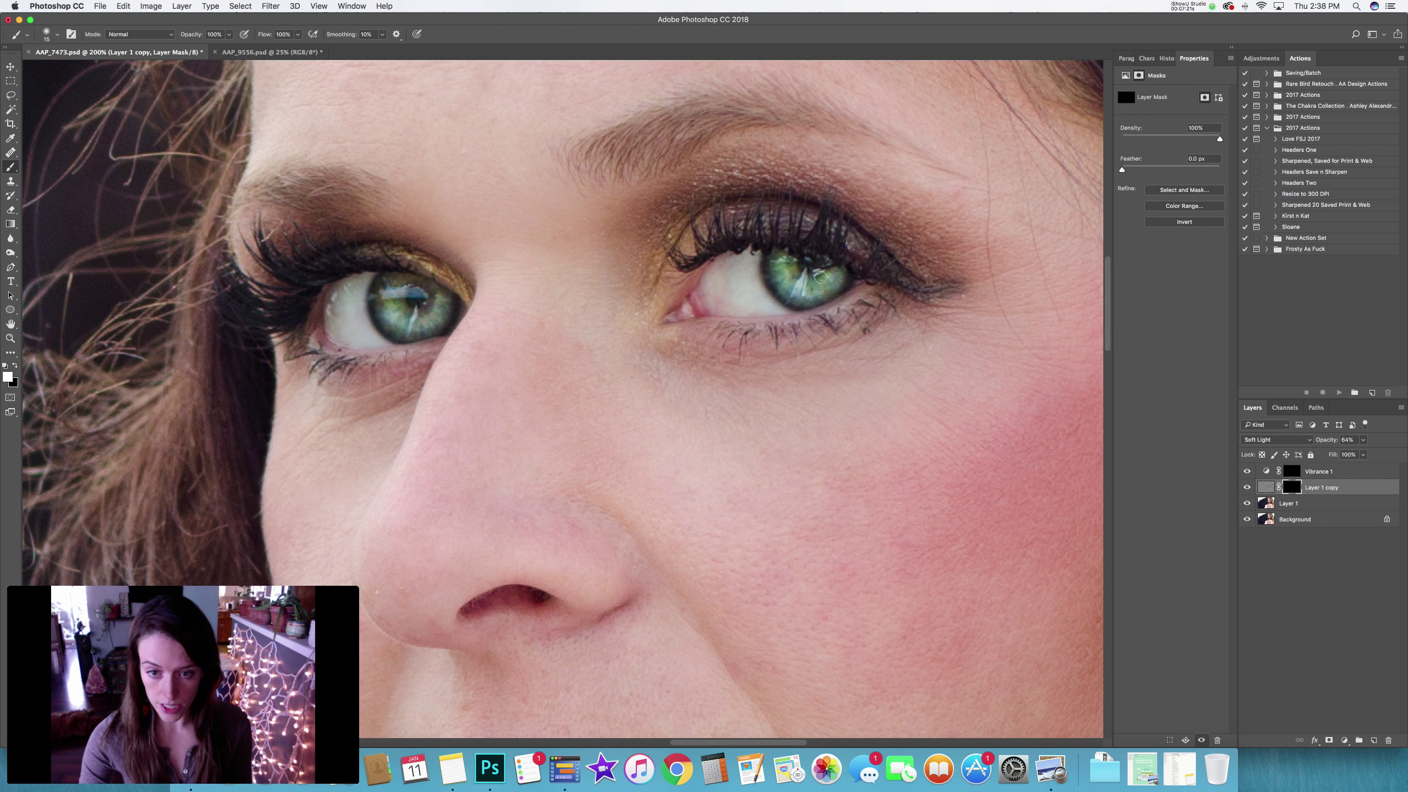
left_click_drag(822, 275, 829, 276)
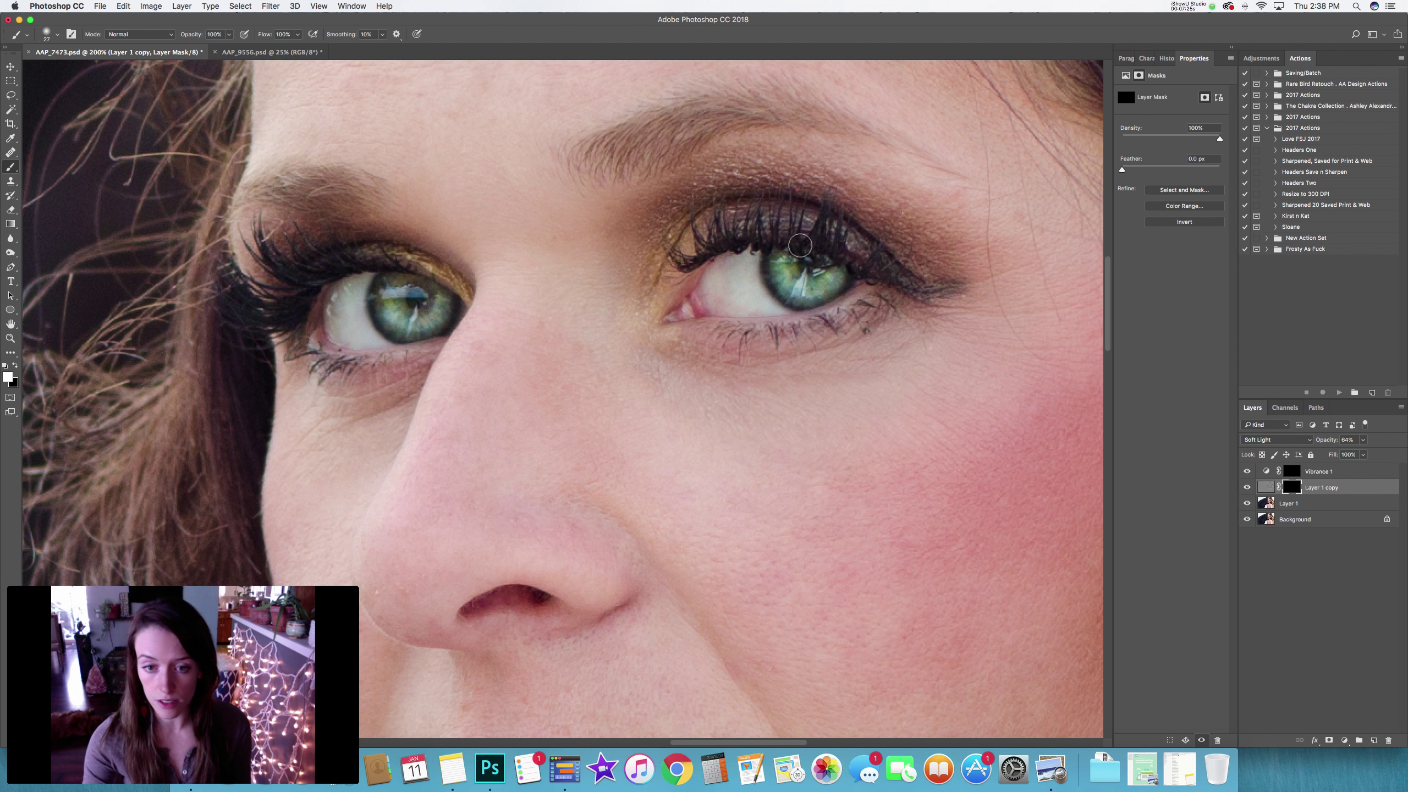
left_click_drag(799, 245, 794, 245)
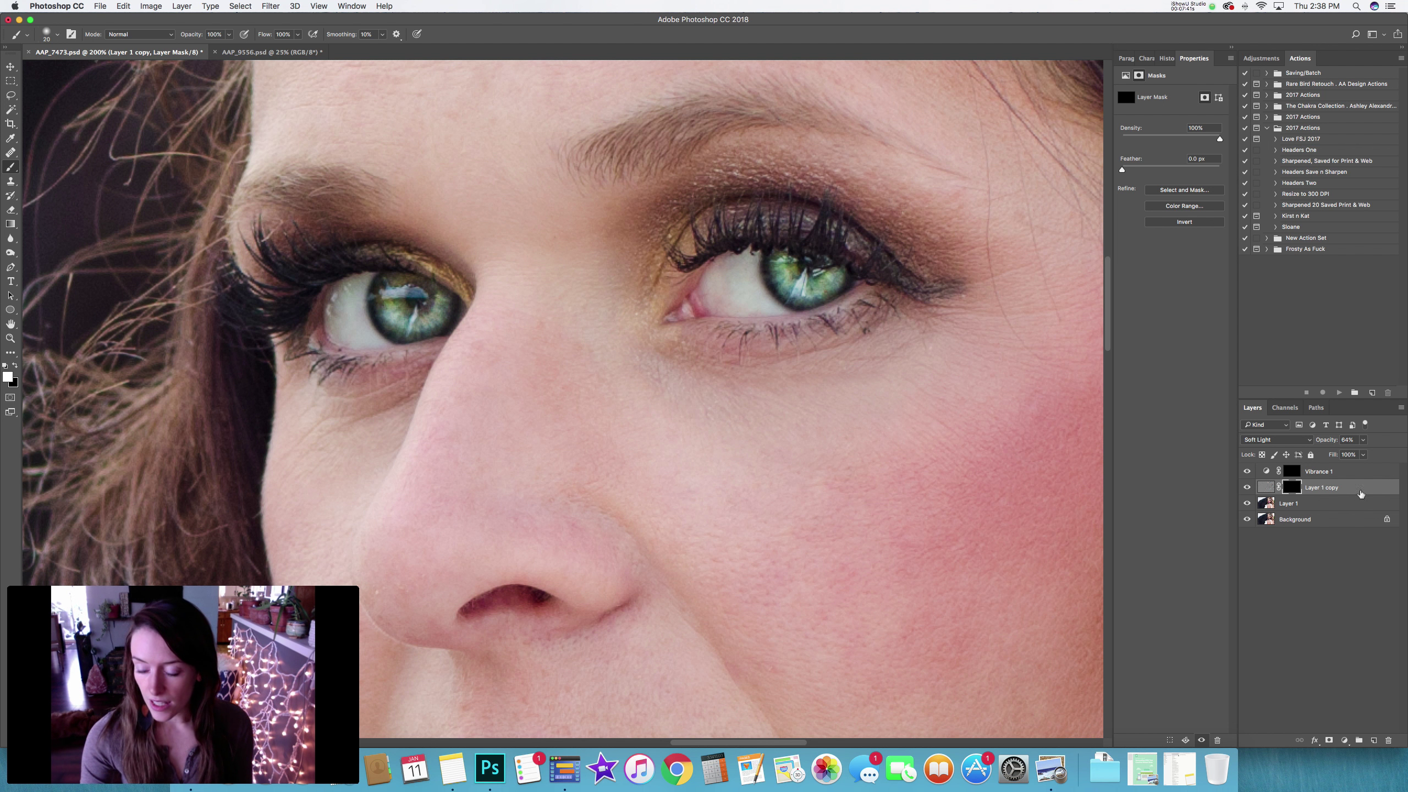
Add a mask to Layer 1 and paint black beneath the outer lower lashes of the right-hand eye to hide the retouching there.
left_click(1293, 504)
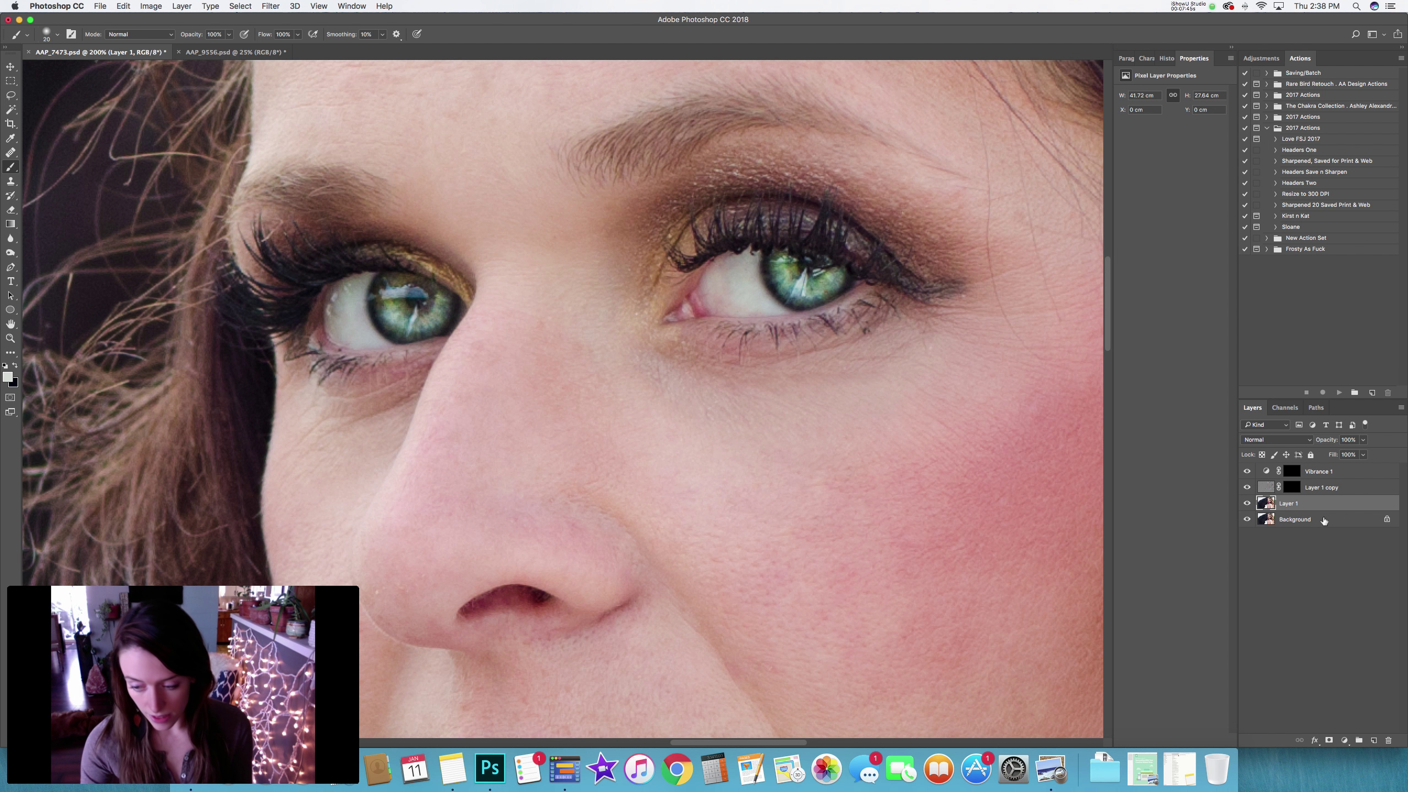
left_click(1330, 741)
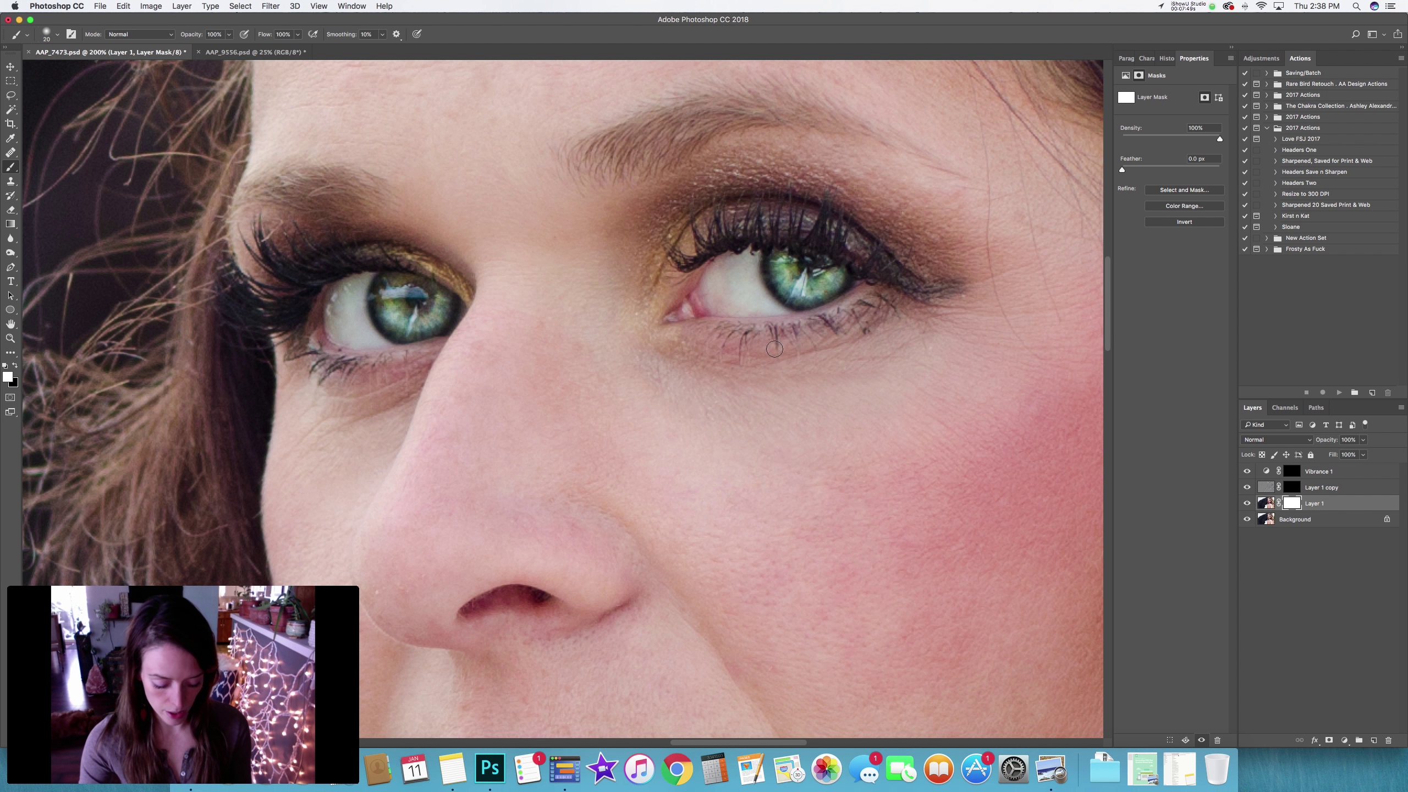
key("x")
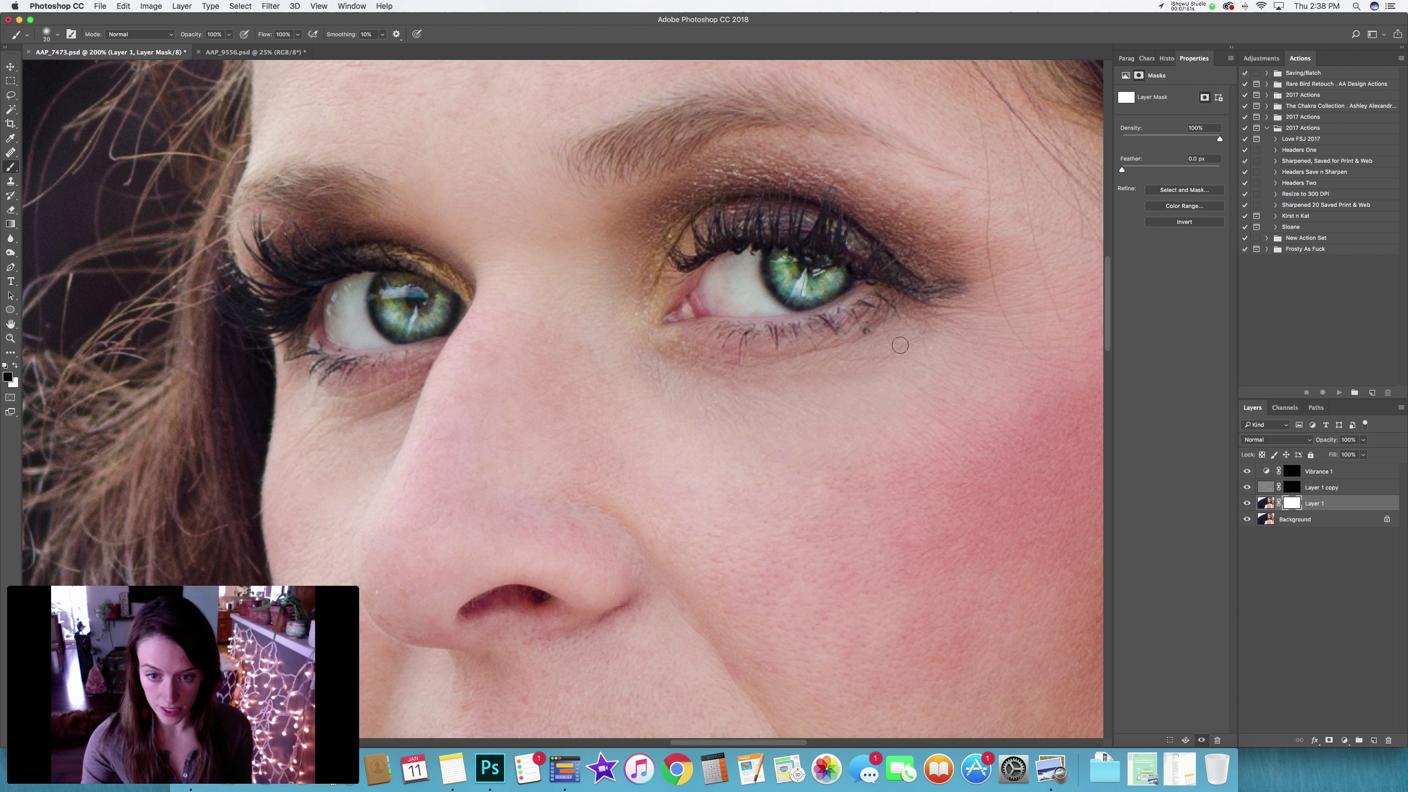
left_click_drag(881, 340, 883, 359)
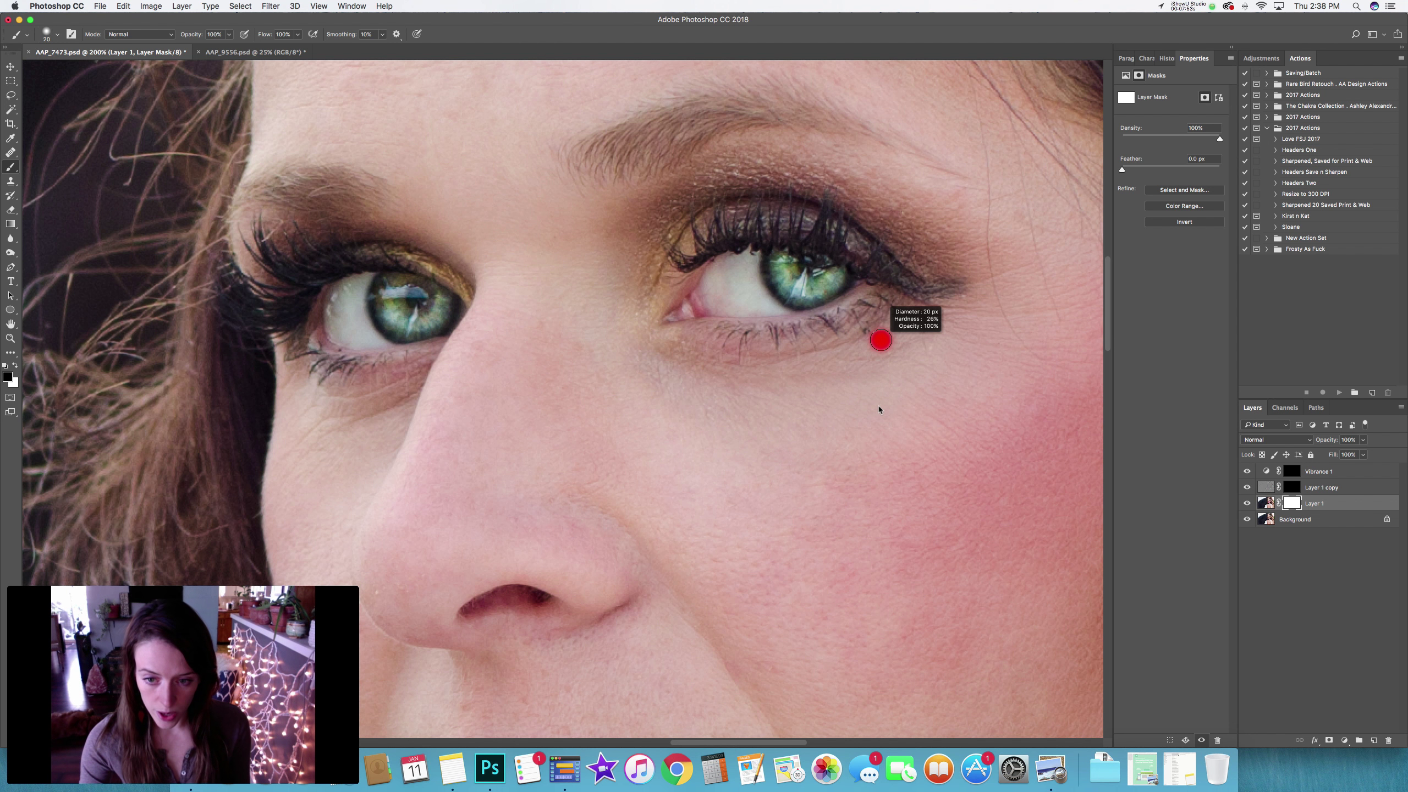
left_click_drag(879, 409, 880, 409)
left_click_drag(864, 352, 868, 373)
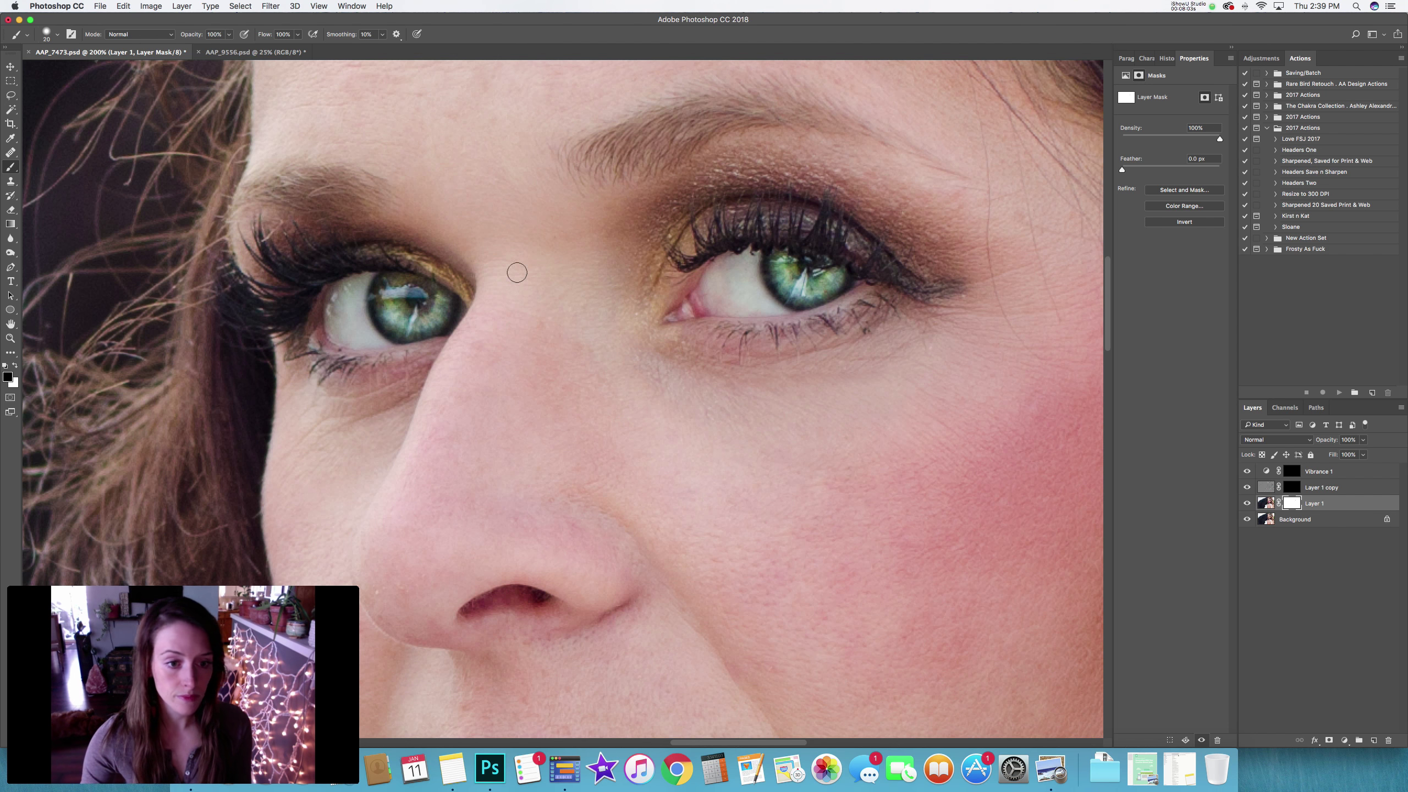
Lower the opacity of Layer 1 to soften the eye retouching in the context of the whole portrait.
key("z")
left_click(941, 408, "alt")
left_click(941, 408, "alt")
left_click(940, 407, "alt")
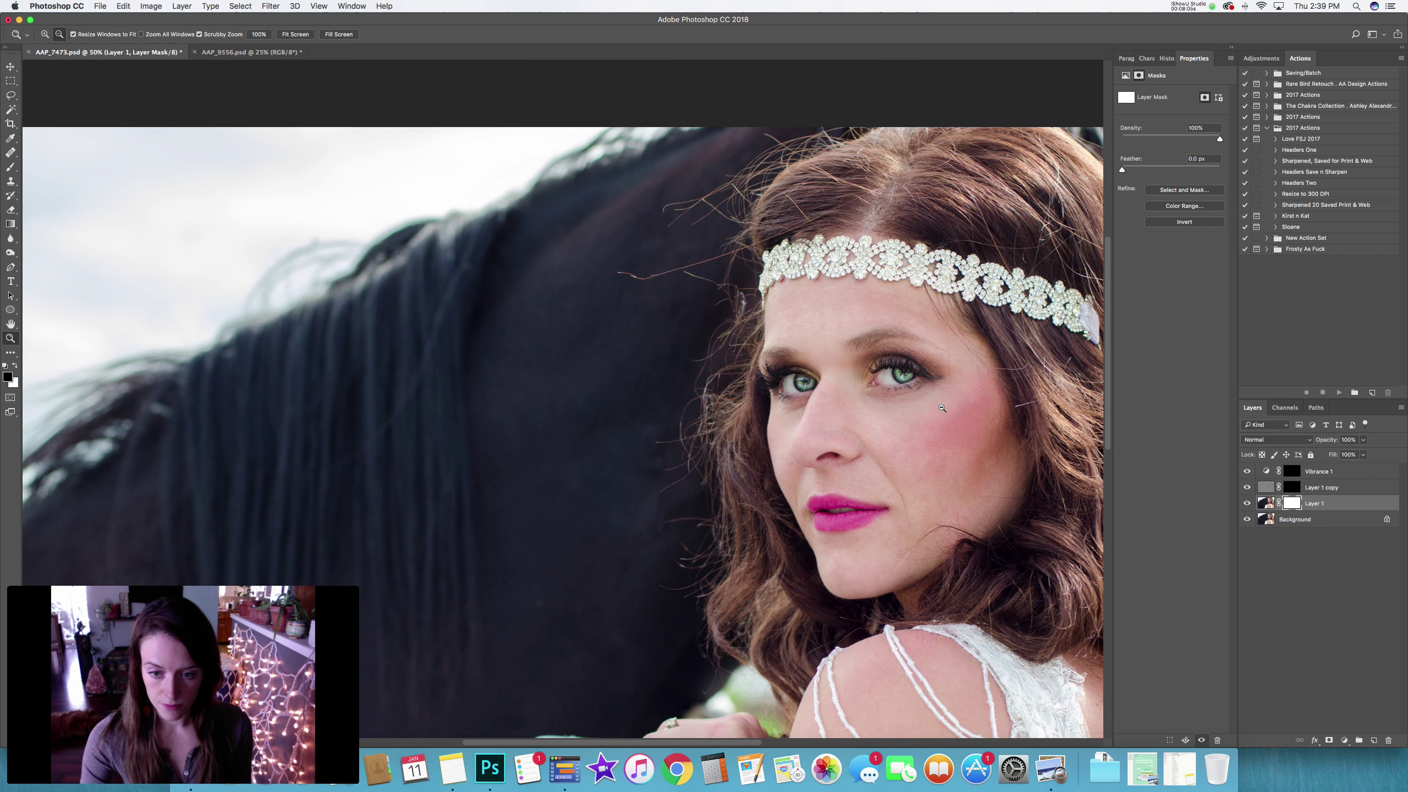
left_click(940, 408, "alt")
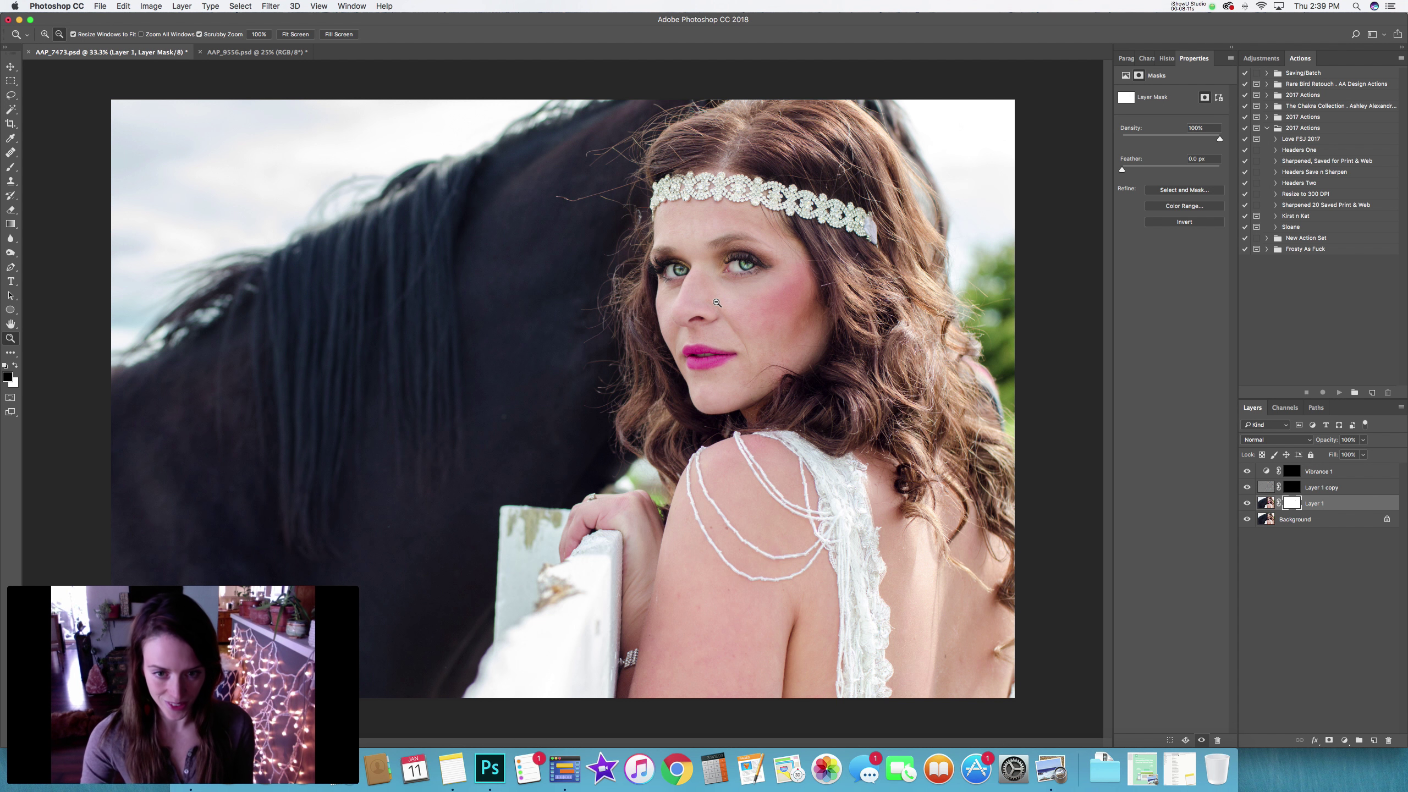
left_click(715, 293)
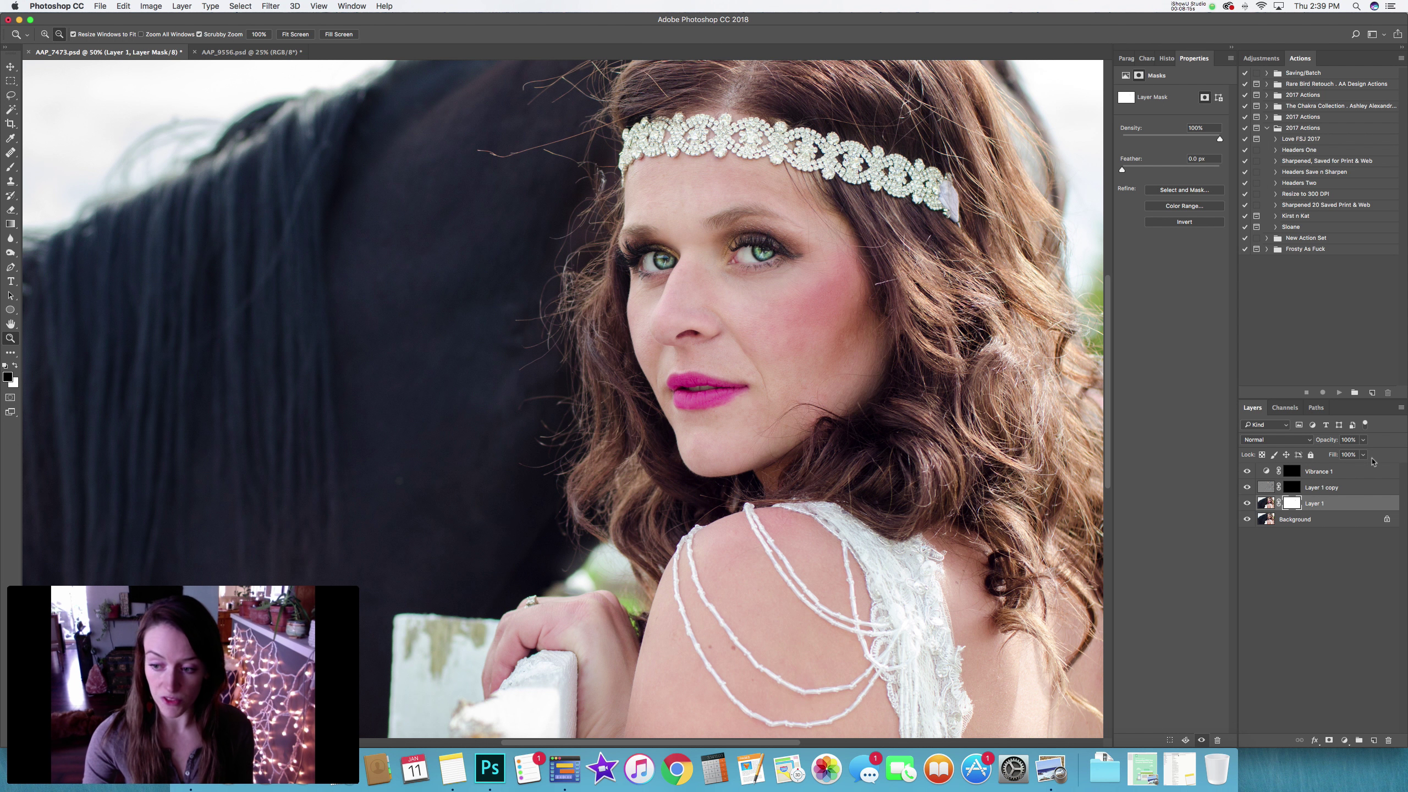
left_click(1363, 454)
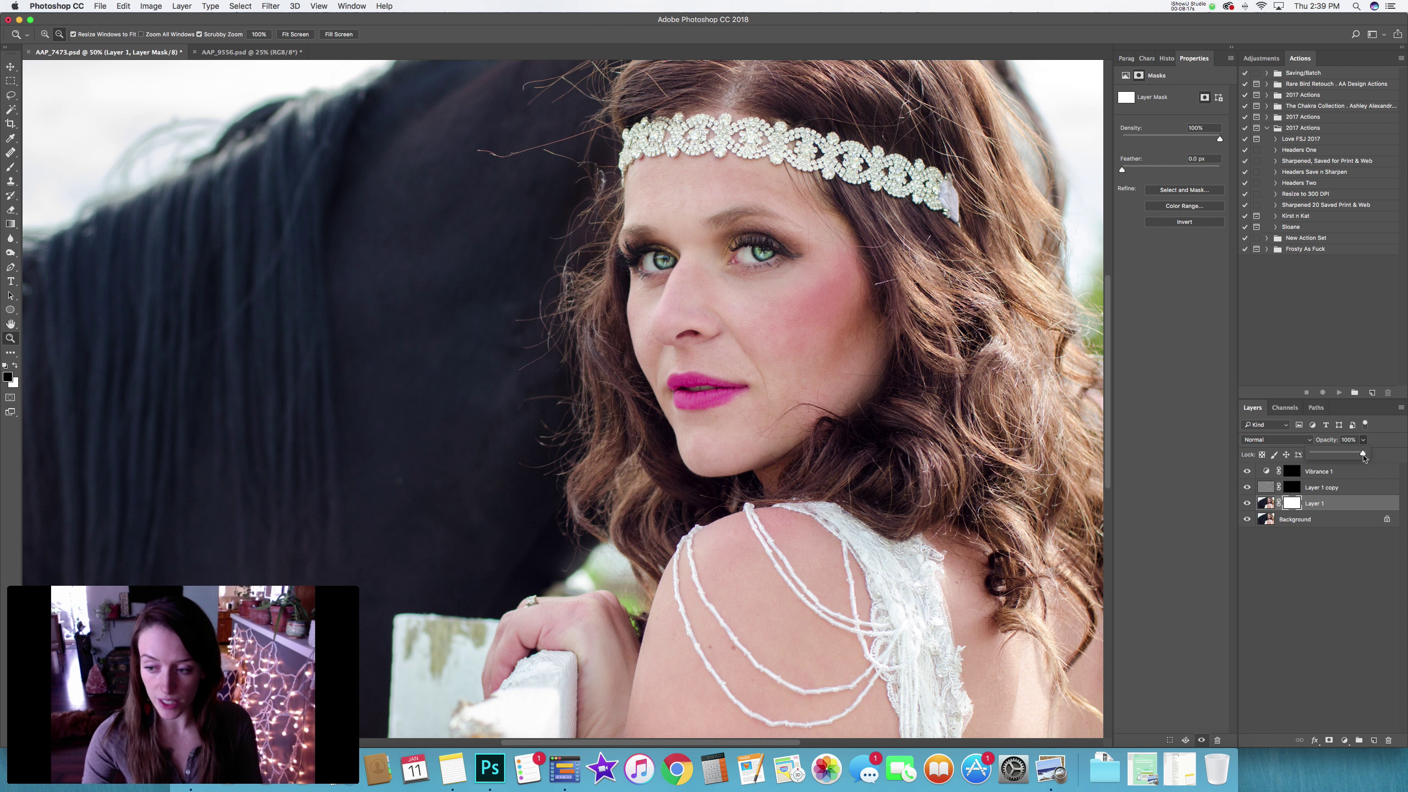
mouse_move(1364, 458)
left_mouse_down()
mouse_move(1310, 458)
mouse_move(1359, 456)
mouse_move(1340, 456)
left_mouse_up()
Reduce the opacity of the Vibrance 1 adjustment layer to 51%.
left_click(1342, 475)
left_click(1363, 441)
left_click(843, 341, "alt")
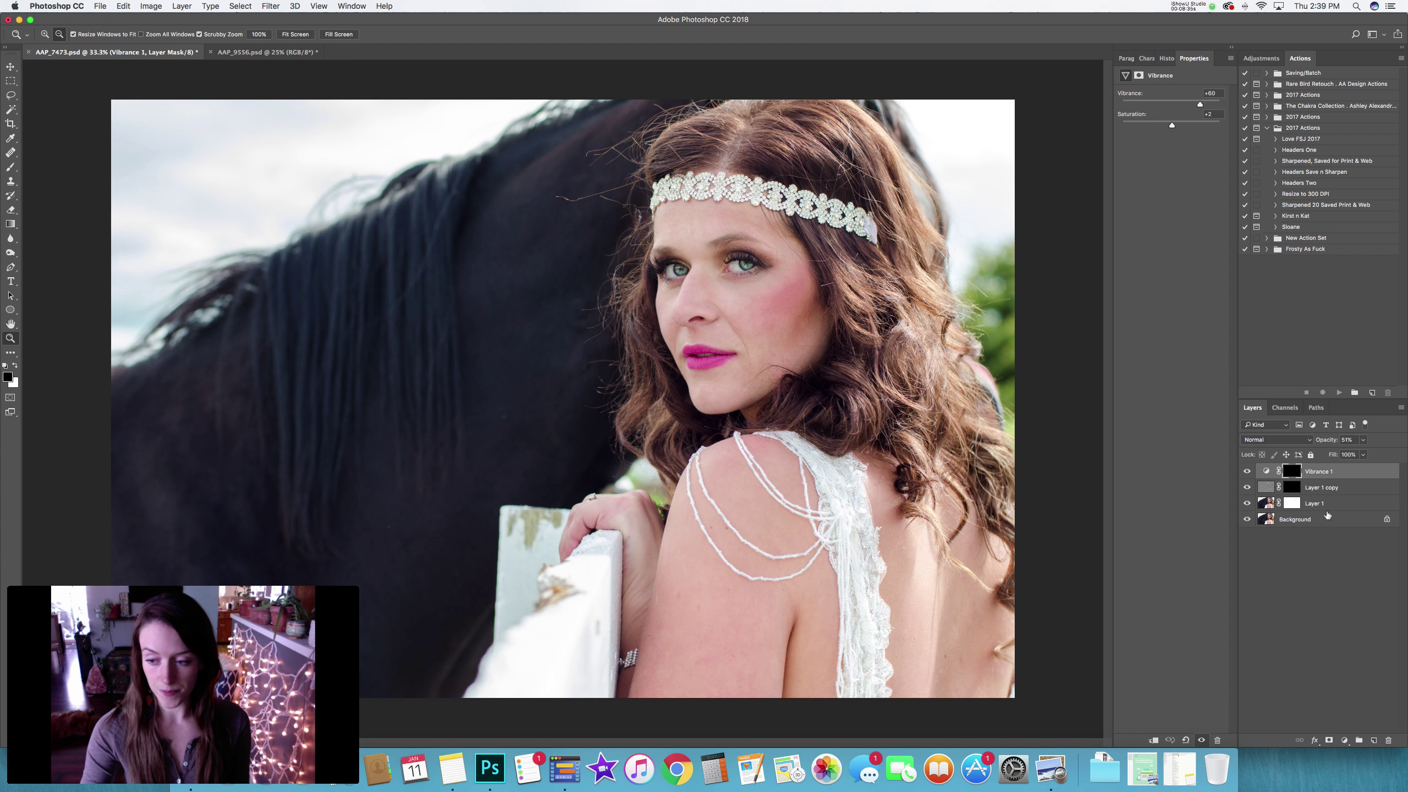
Group Vibrance 1, Layer 1 copy and Layer 1, and toggle the group's visibility to compare the portrait before and after retouching.
left_click(1322, 505, "shift")
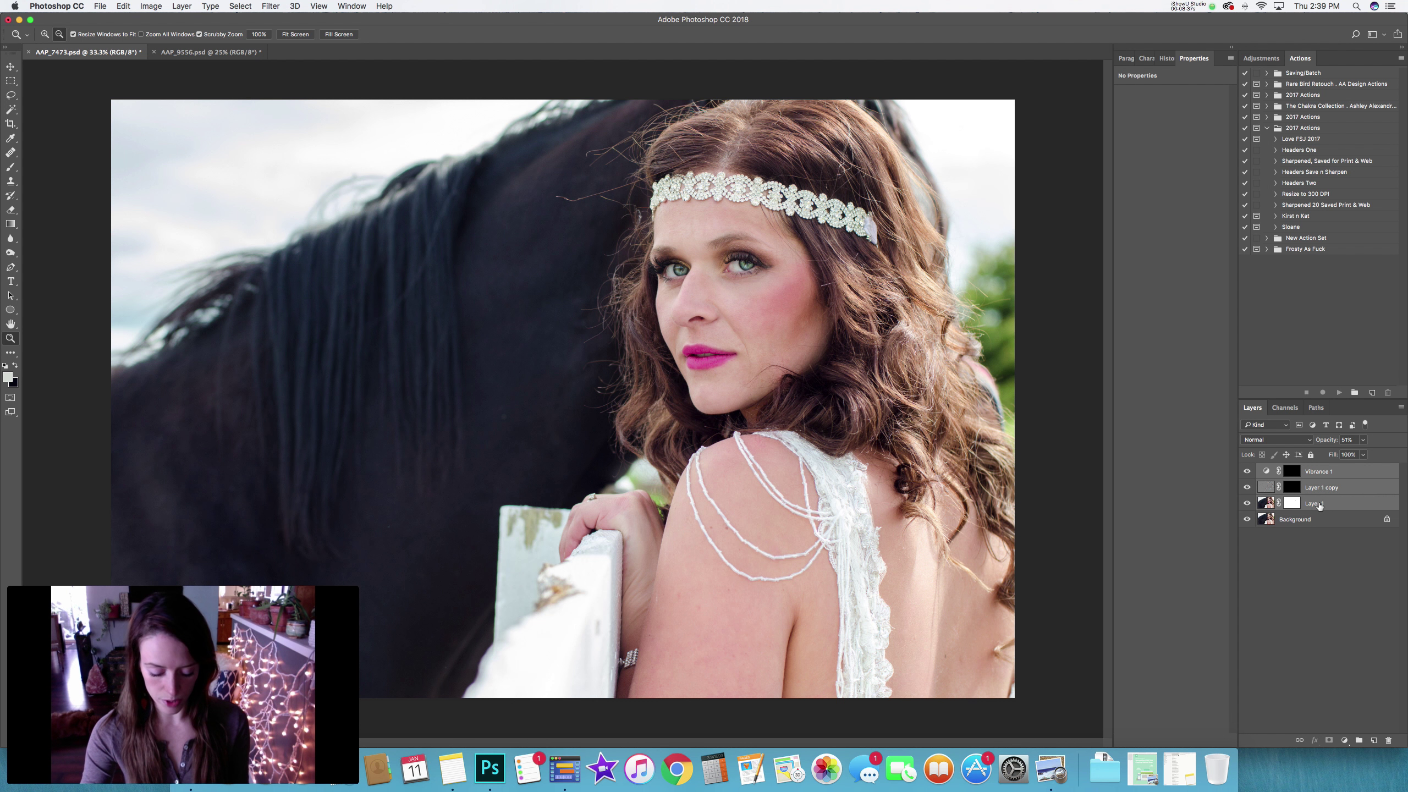
key("super+g")
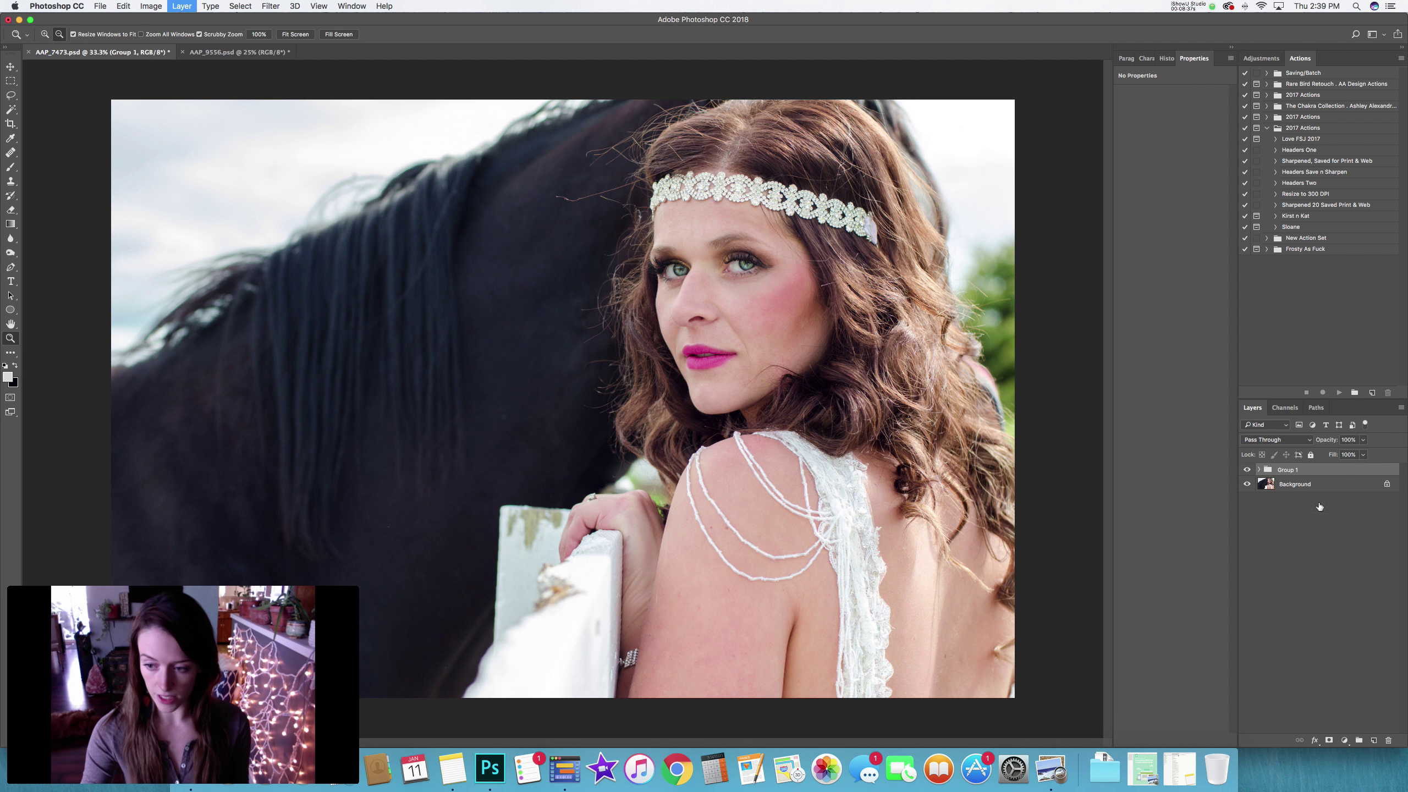
left_click(1247, 471)
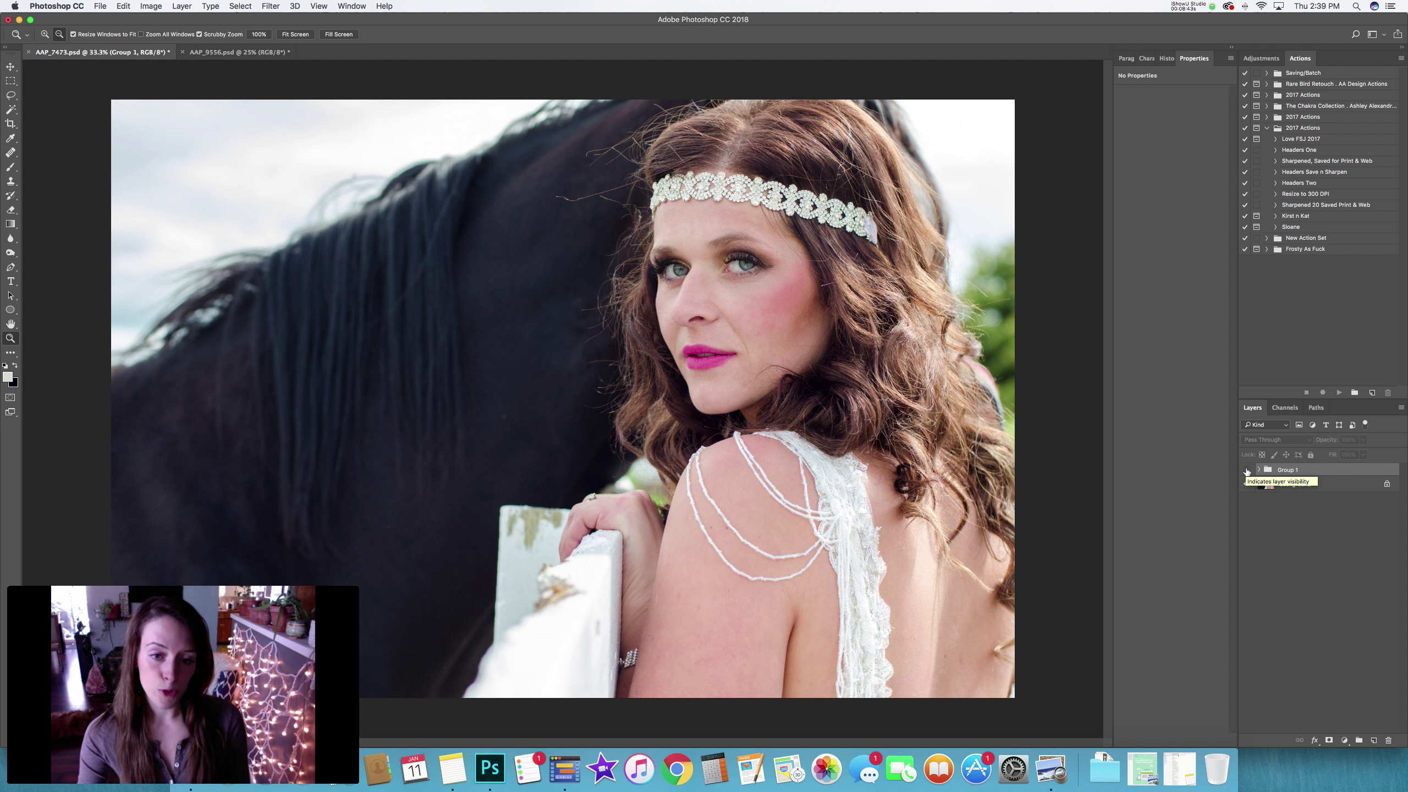
left_click(1247, 471)
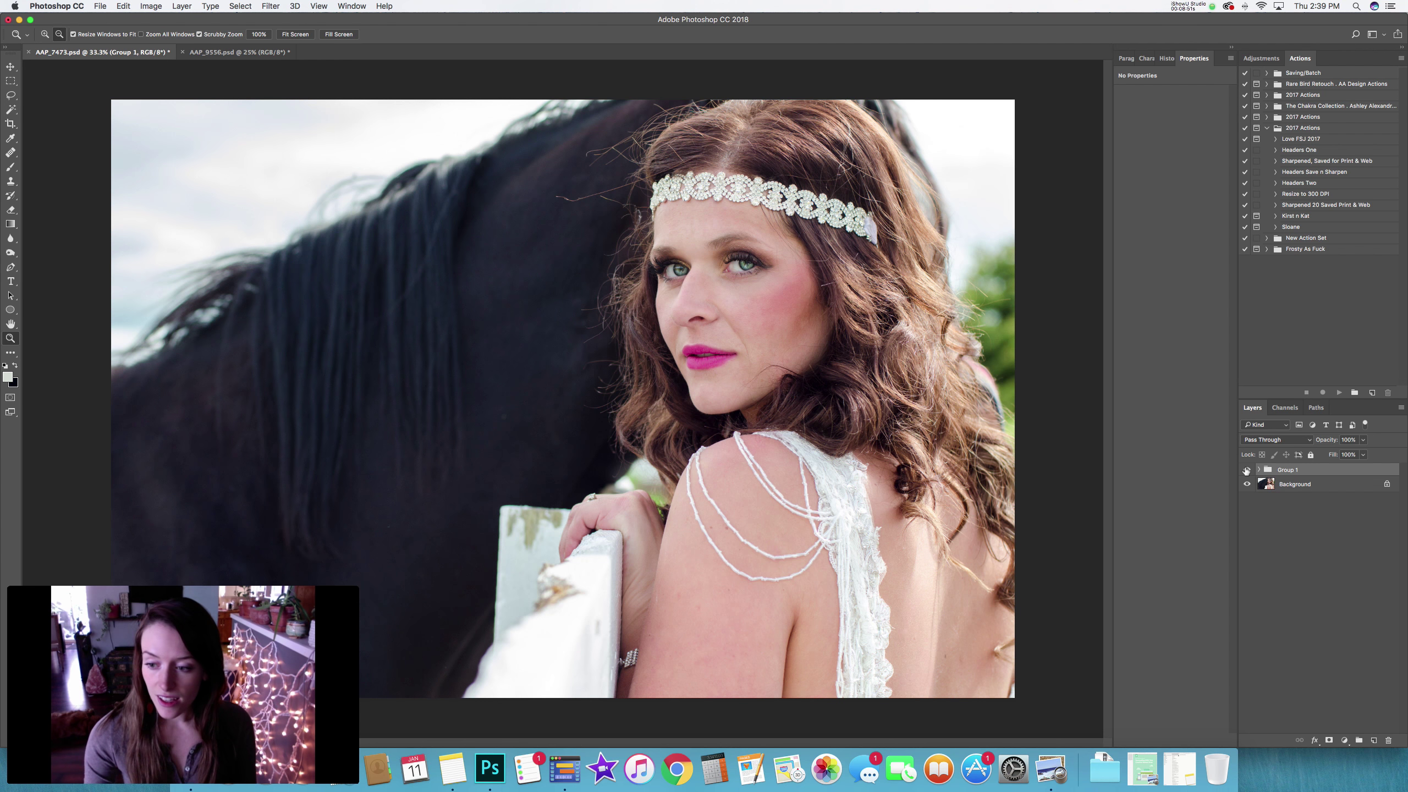
left_click(1247, 471)
left_click(1247, 471)
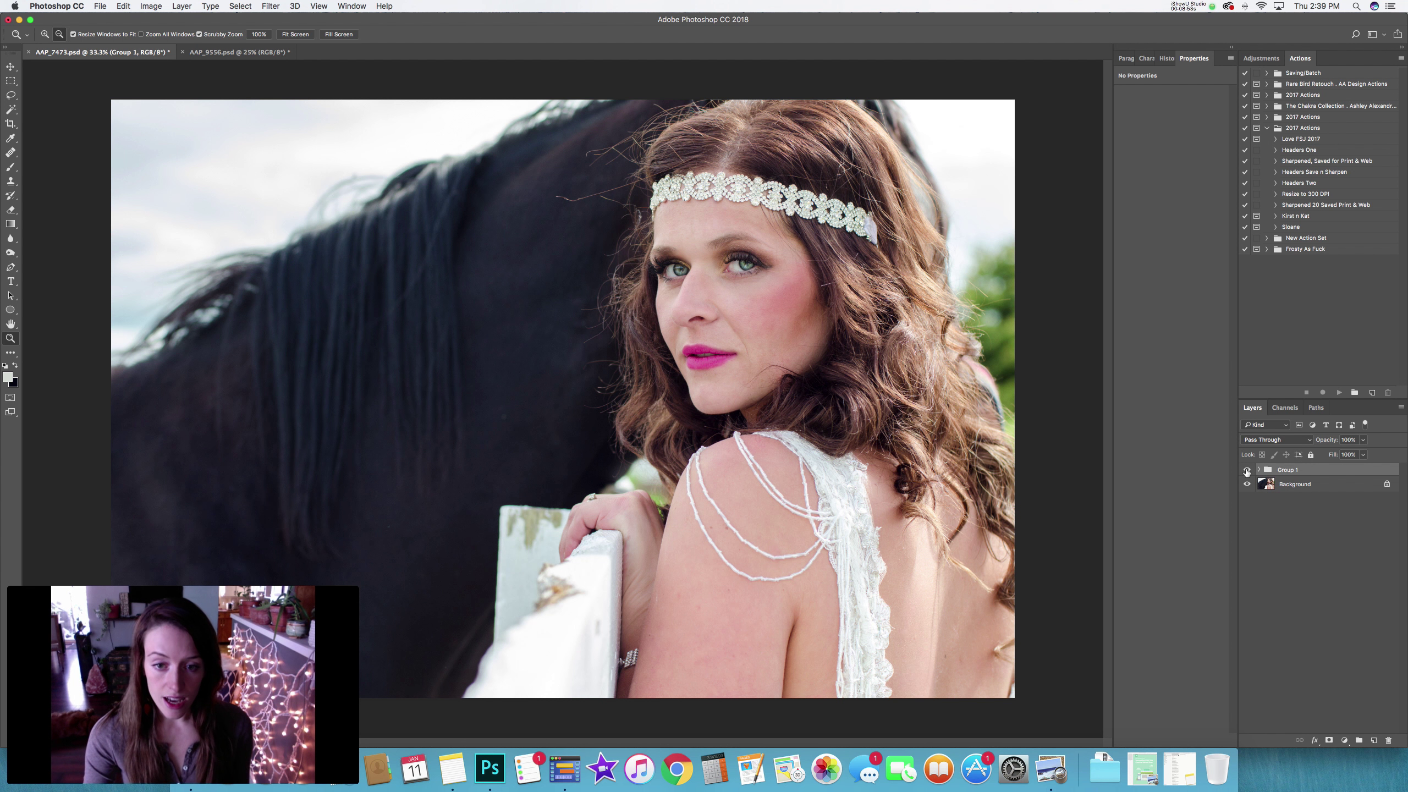
left_click(1247, 471)
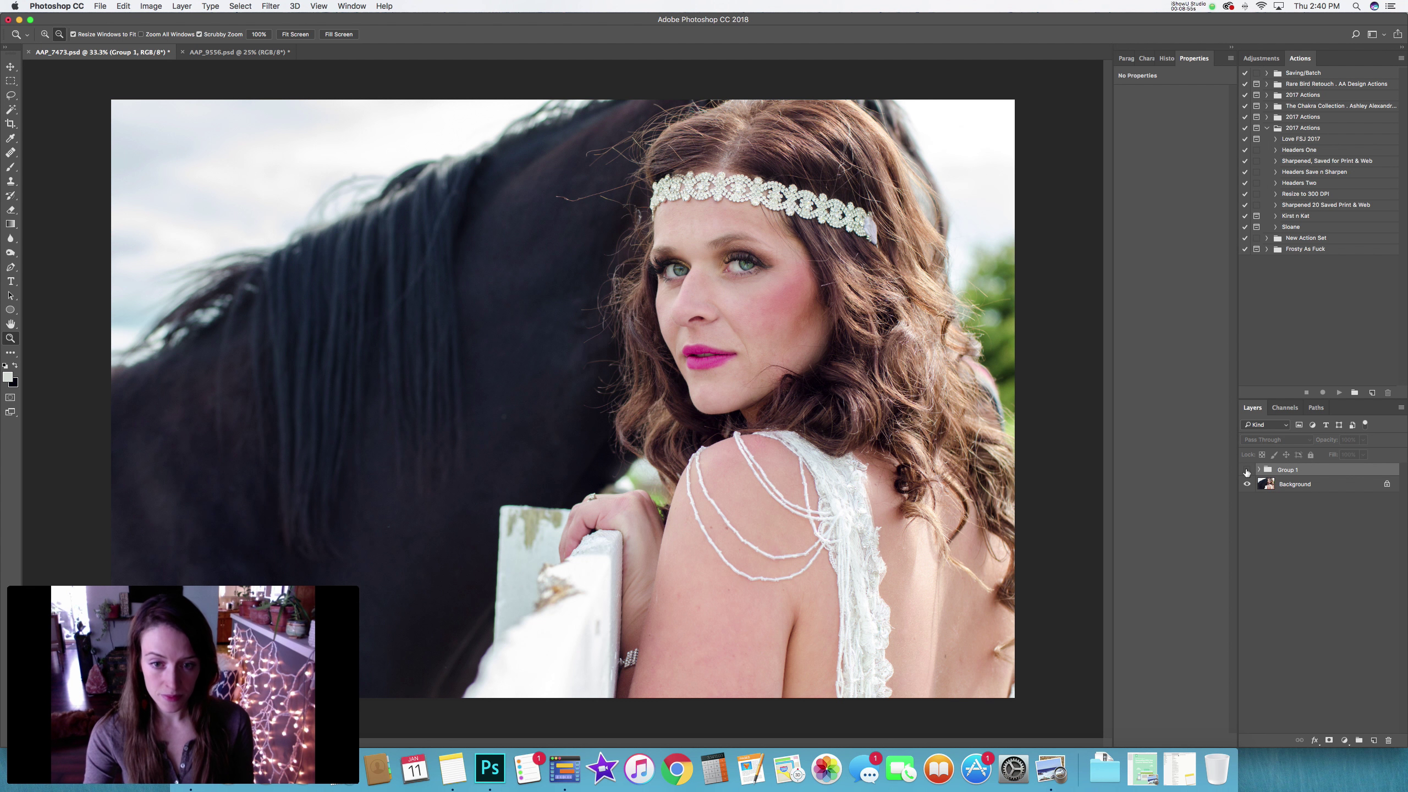
left_click(1247, 471)
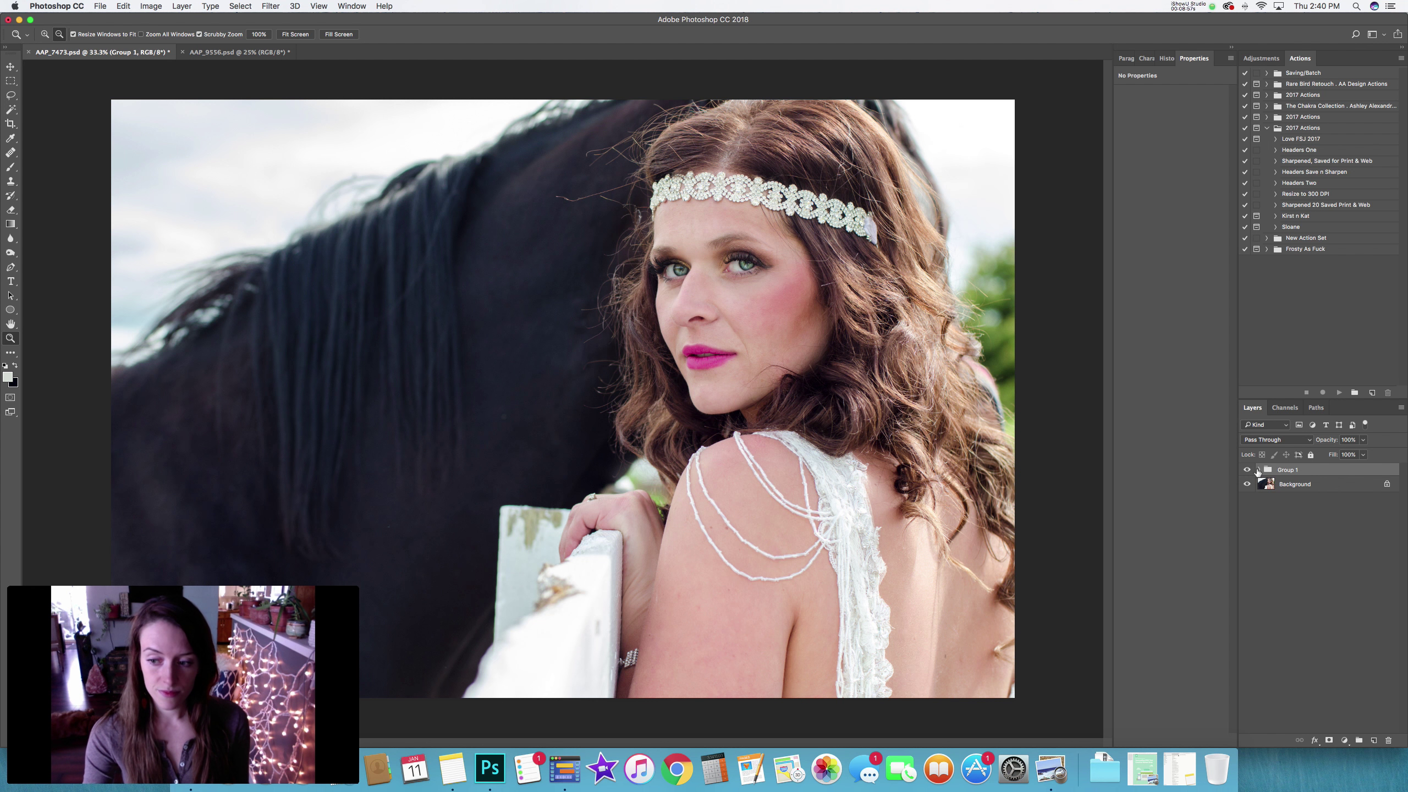
left_click(1259, 470)
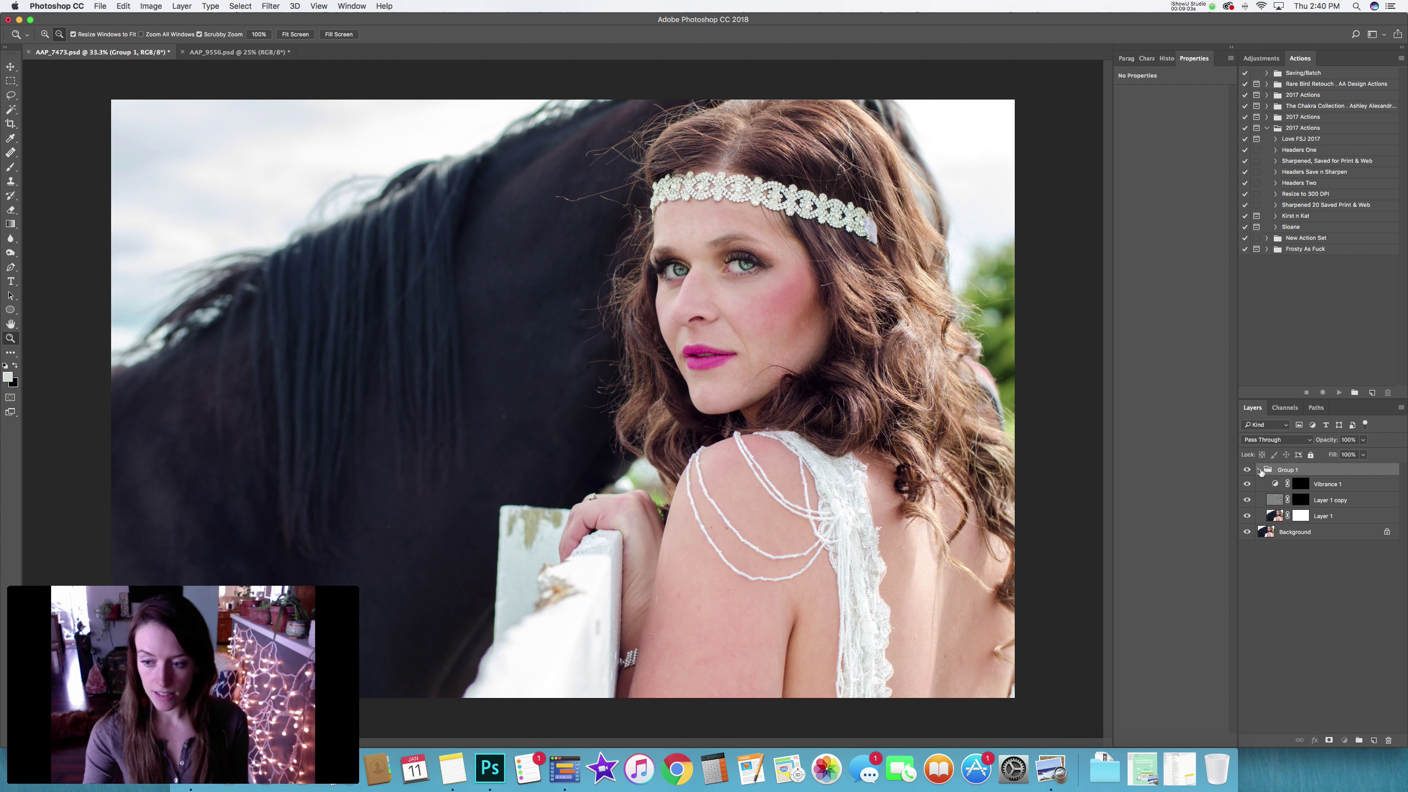
left_click(1260, 470)
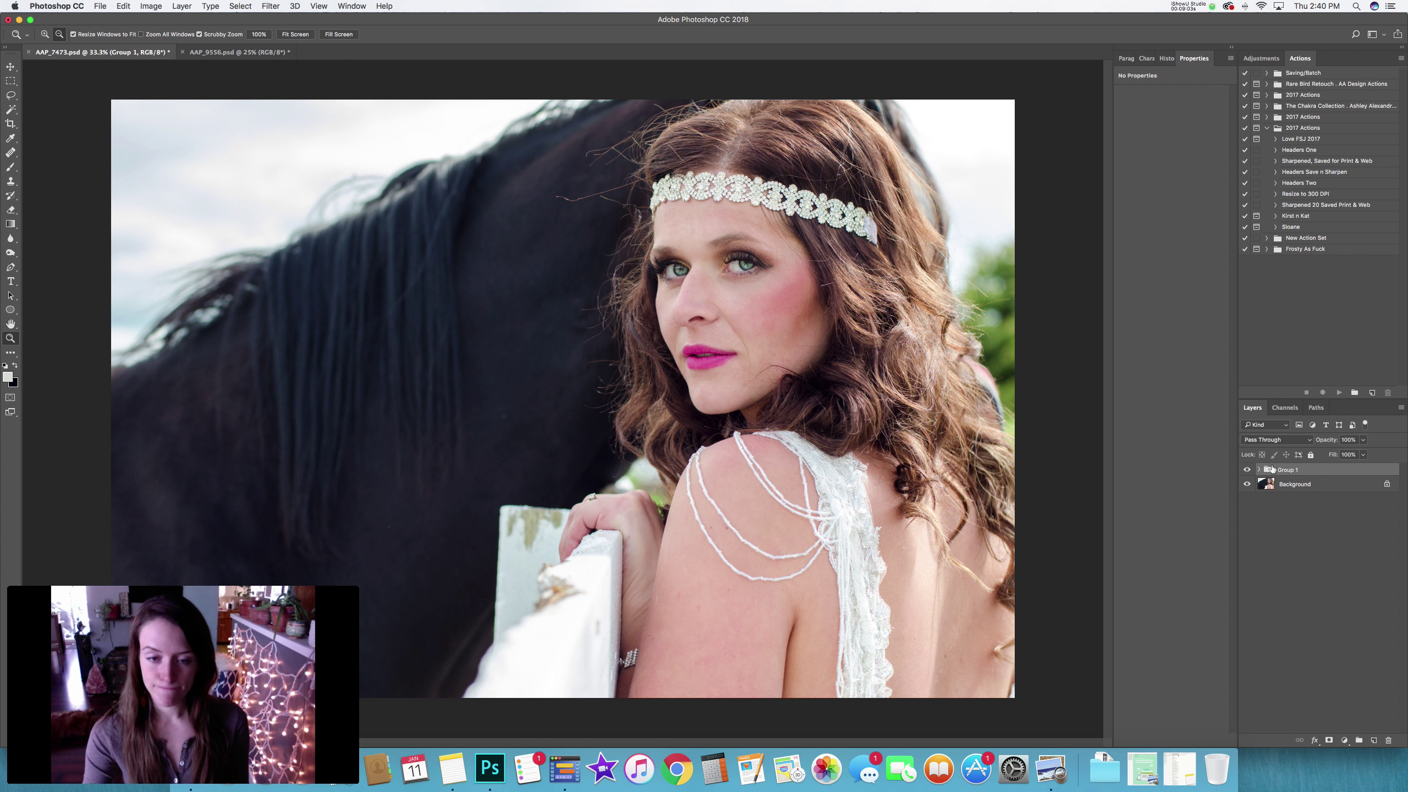
Duplicate the Background layer to get a separate layer beneath Group 1 for cloning in the eyes.
left_click(739, 253)
left_click(740, 255)
left_click(755, 272)
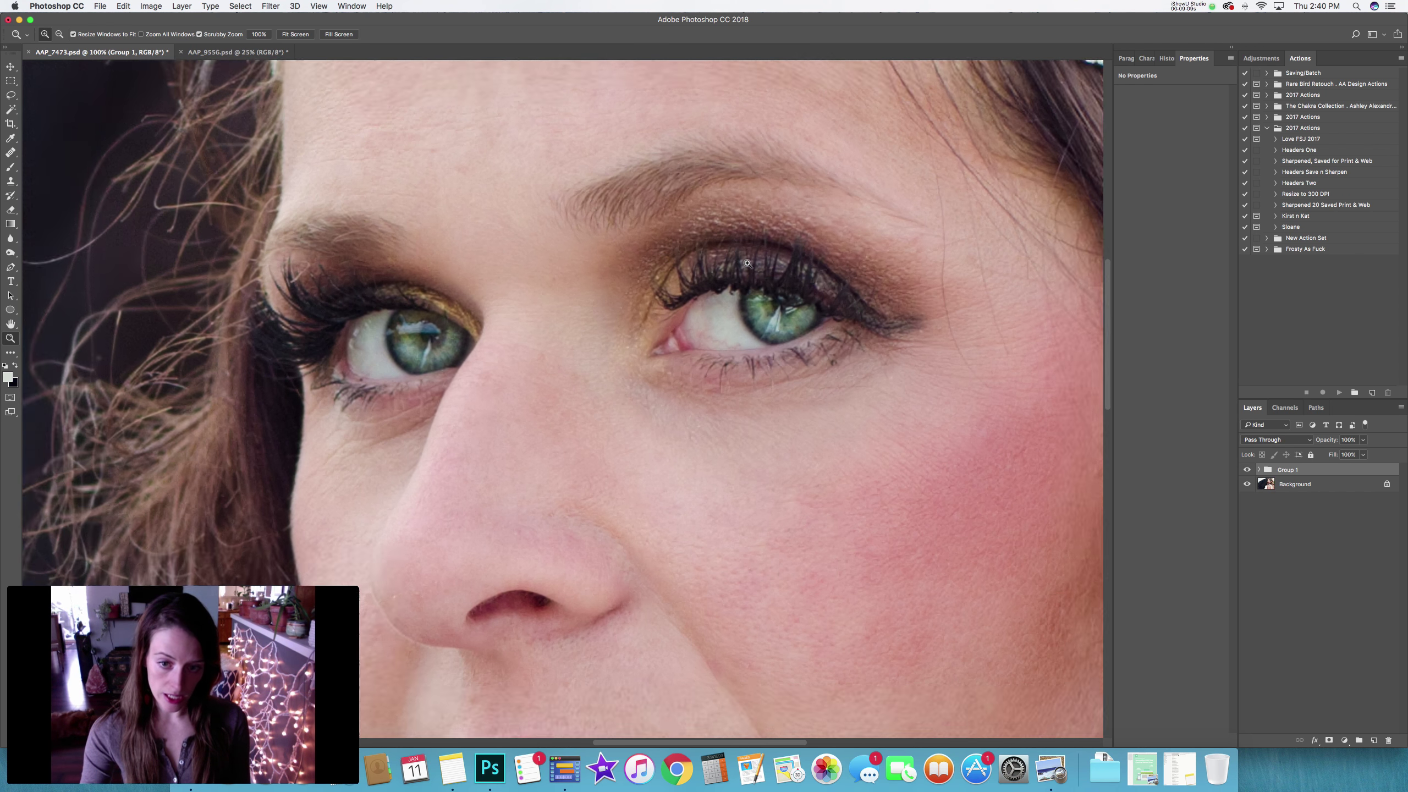
left_click(776, 293)
left_click(798, 316)
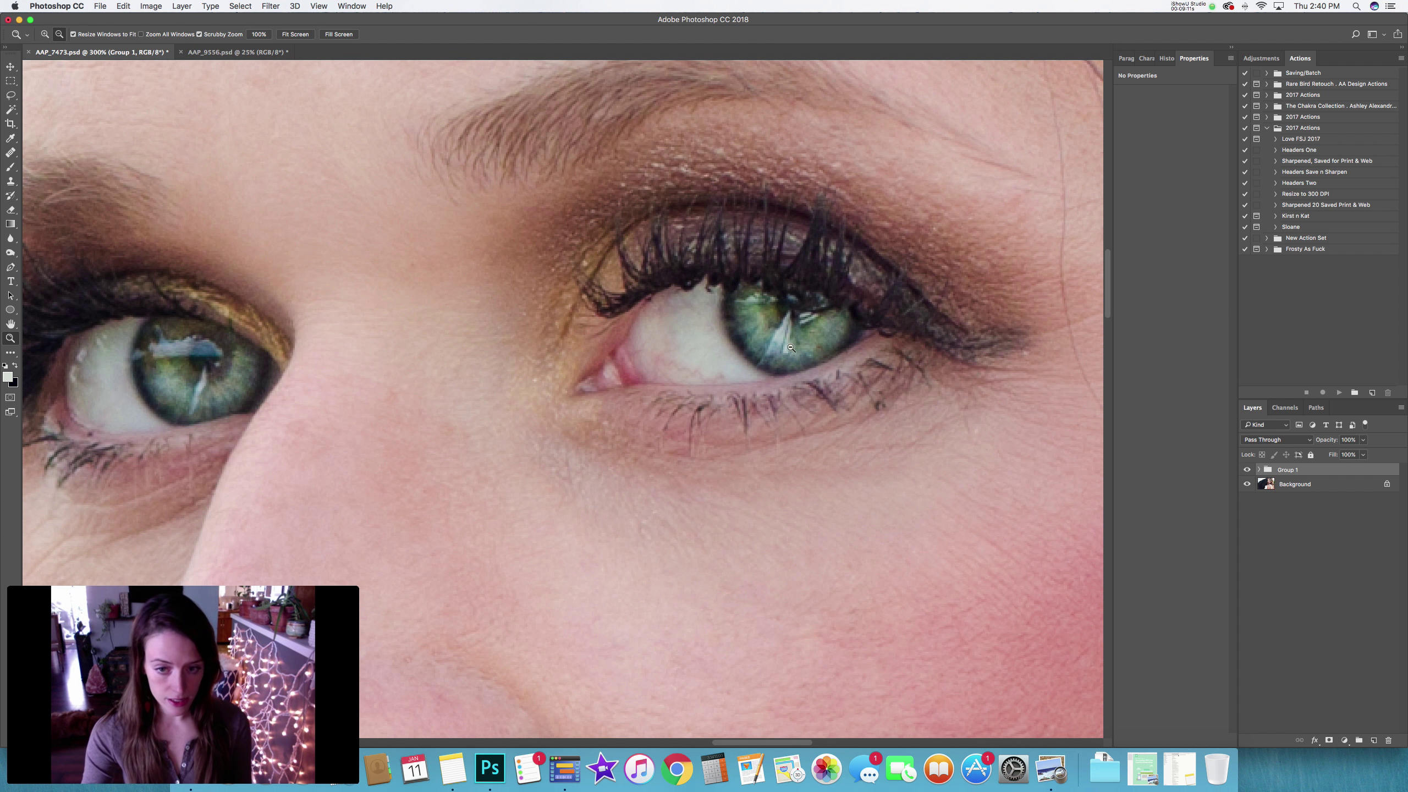
left_click(1282, 482)
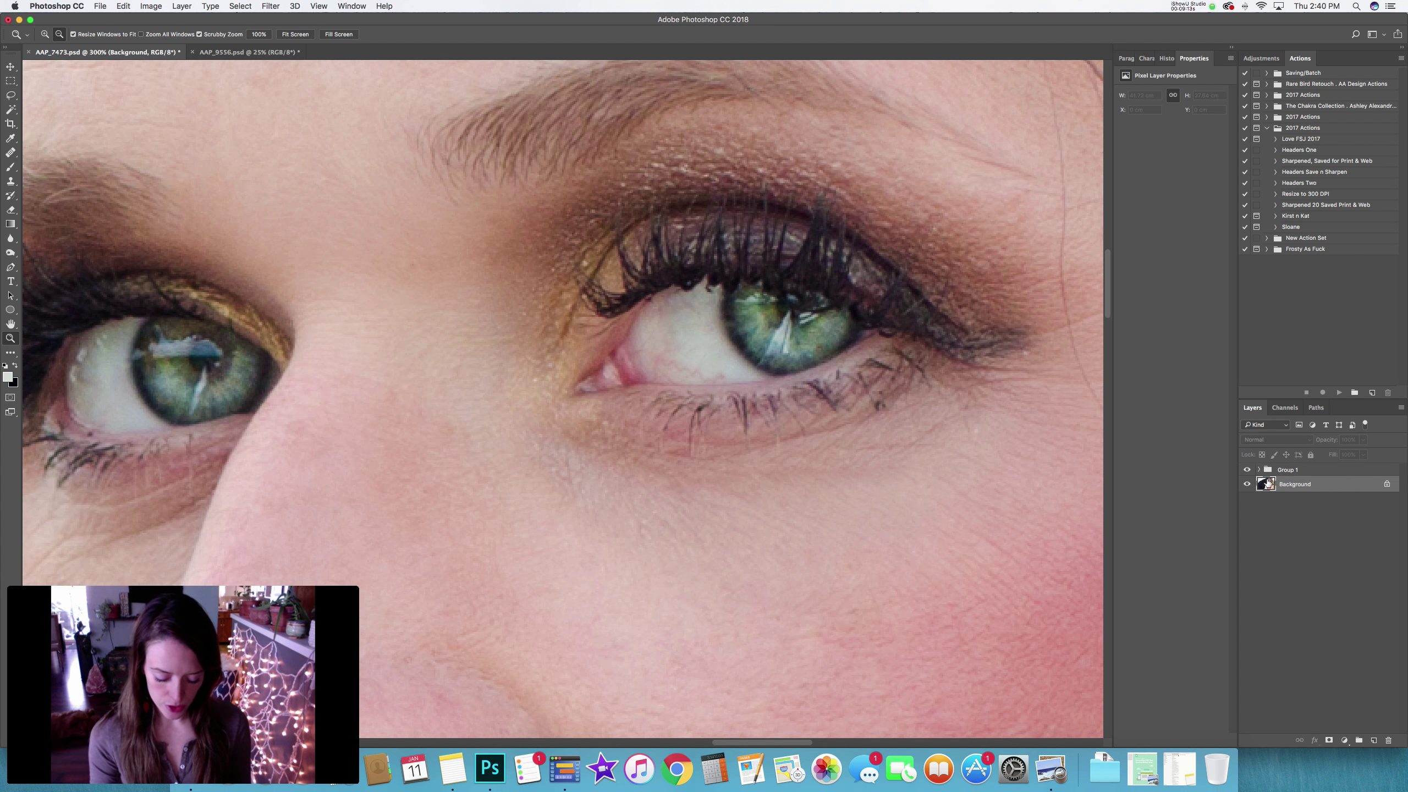
key("super+j")
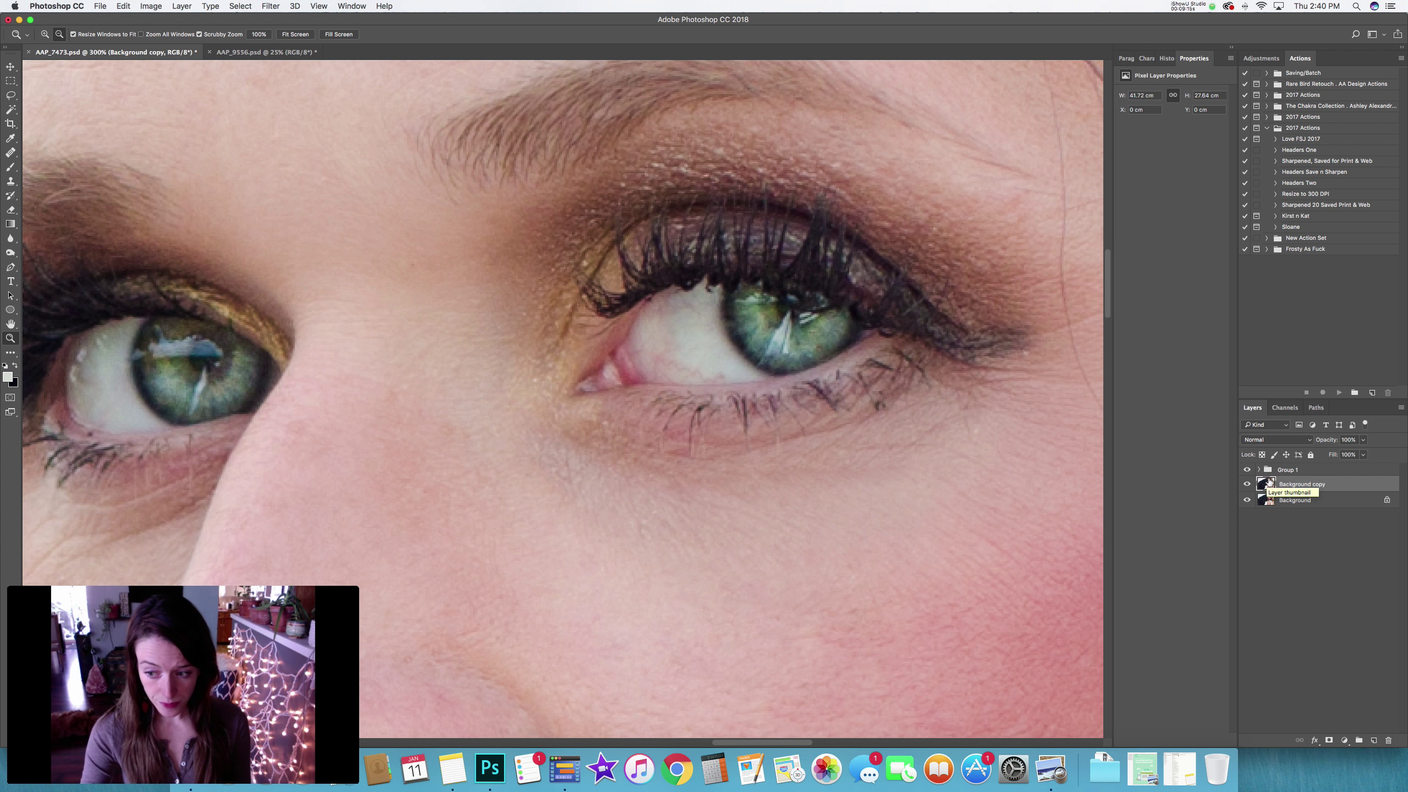
Clone iris texture over the bright reflections in the right-hand eye on the Background copy, using a small Clone Stamp at 80% opacity.
key("s")
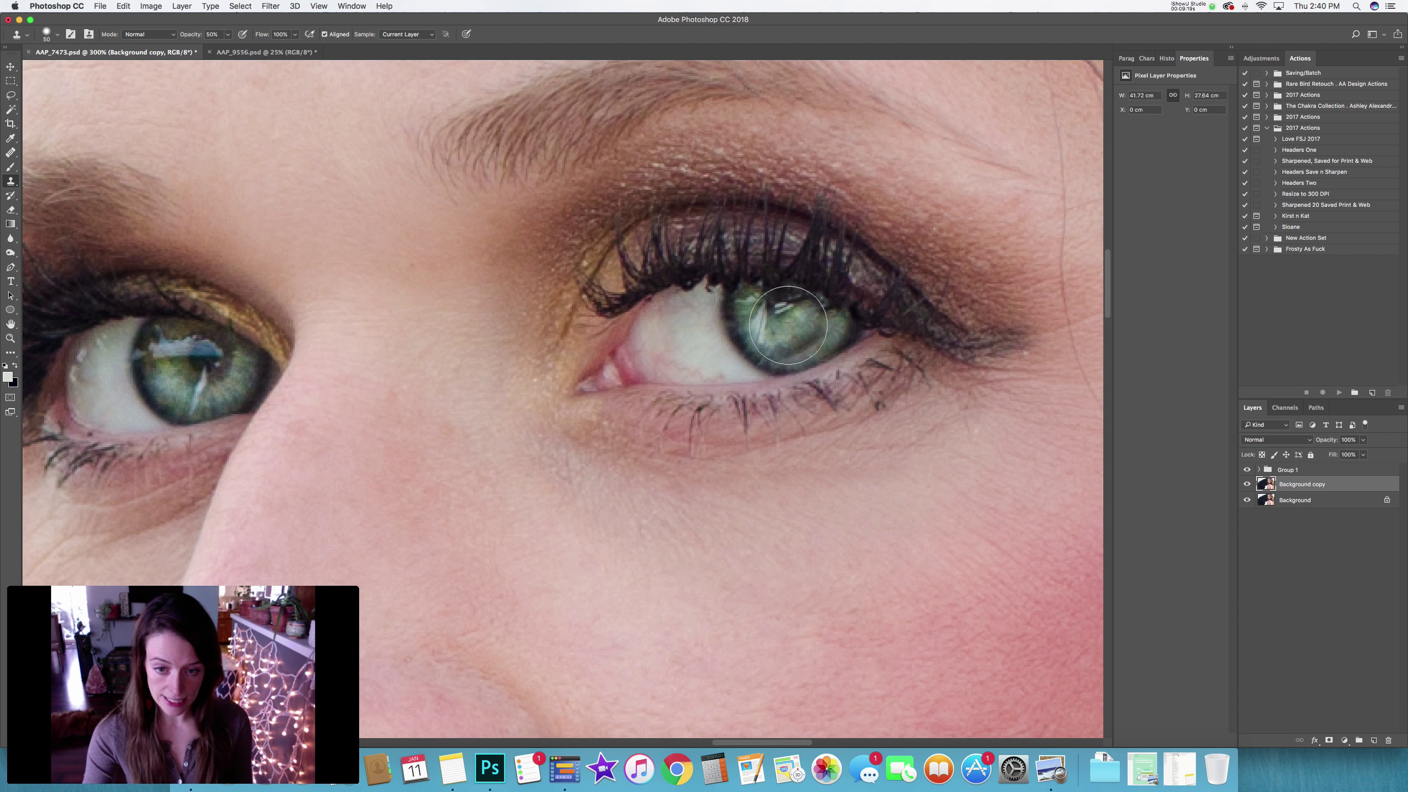
left_click_drag(788, 325, 760, 249)
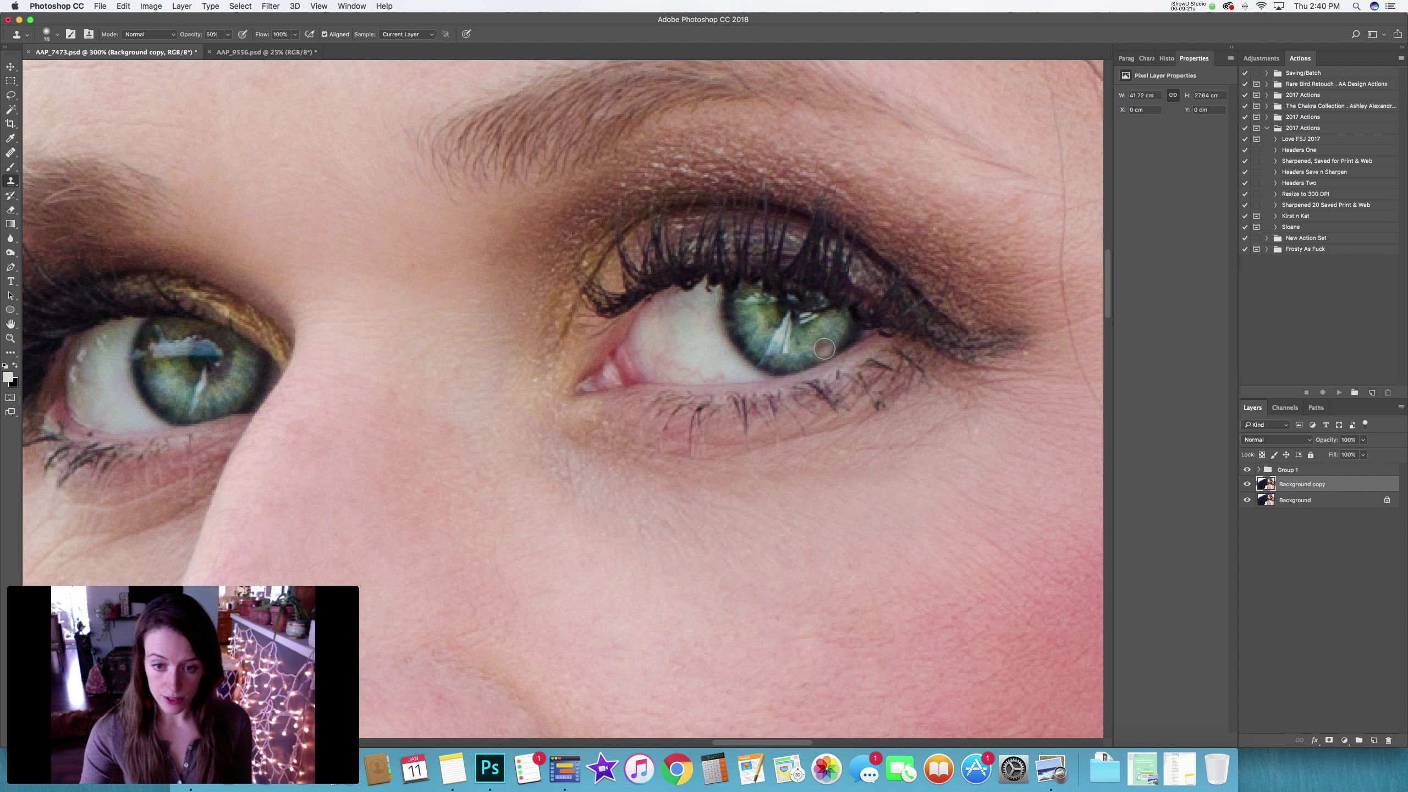
left_click_drag(802, 340, 802, 367)
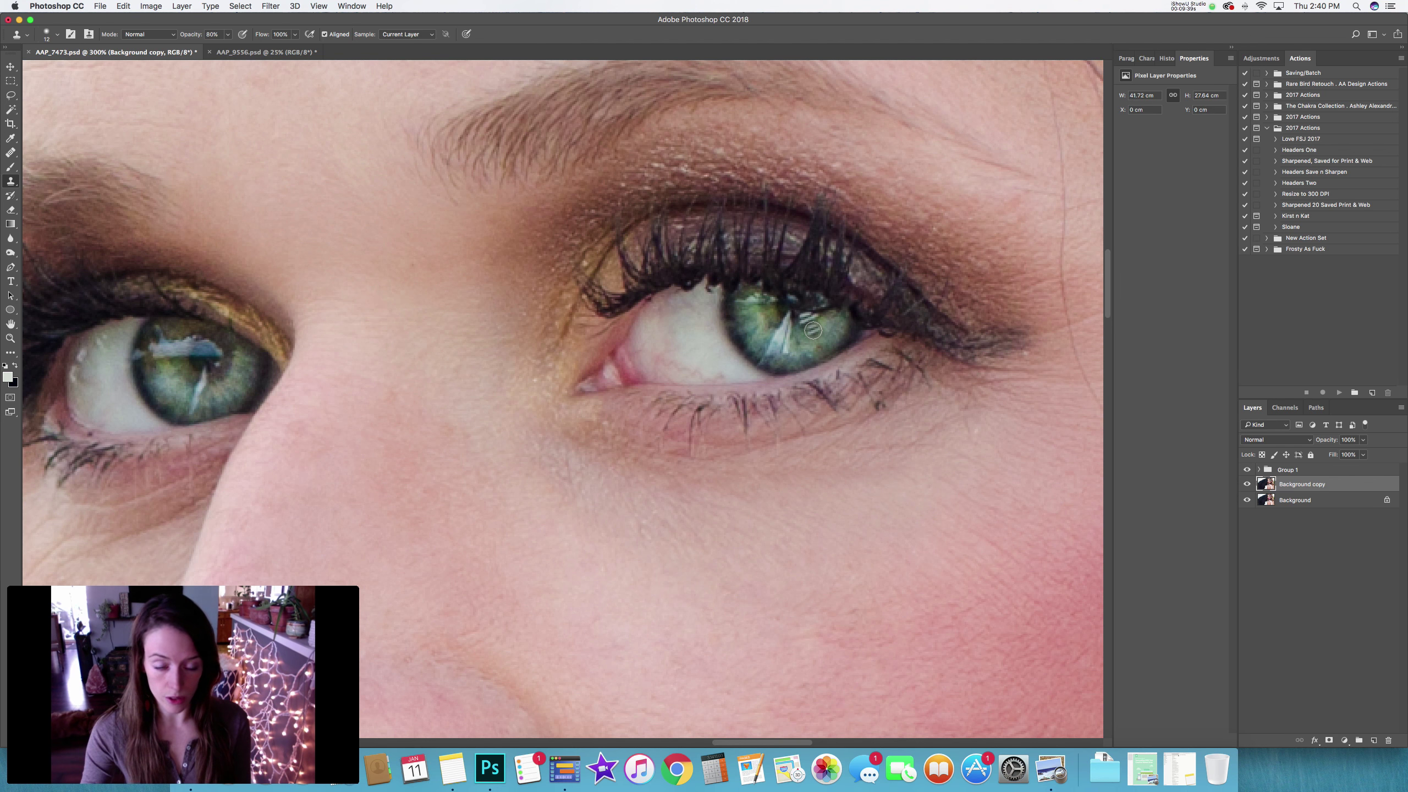
left_click_drag(813, 330, 819, 333)
scroll(819, 333, "down", 10)
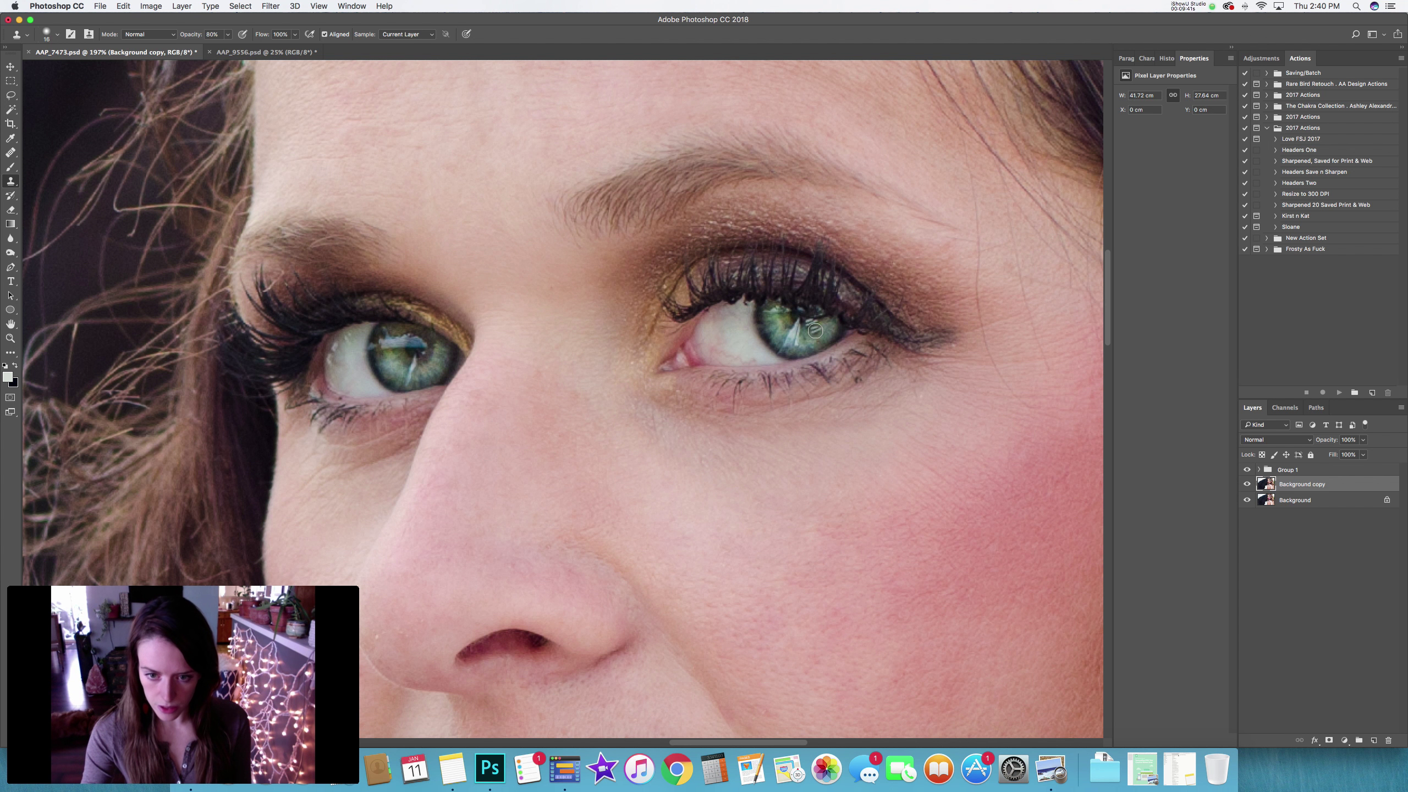
scroll(815, 329, "up", 11)
left_click(816, 329)
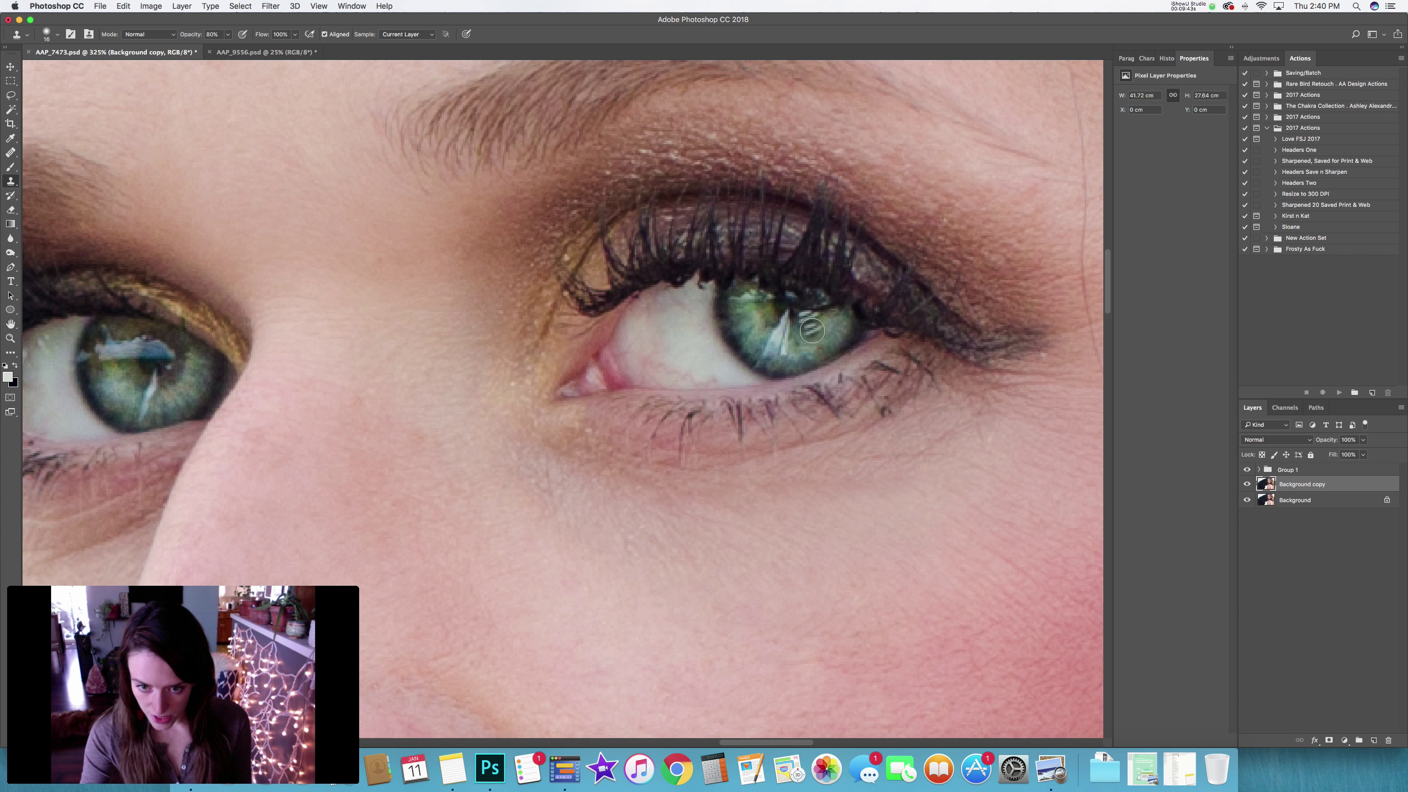
left_click(812, 330)
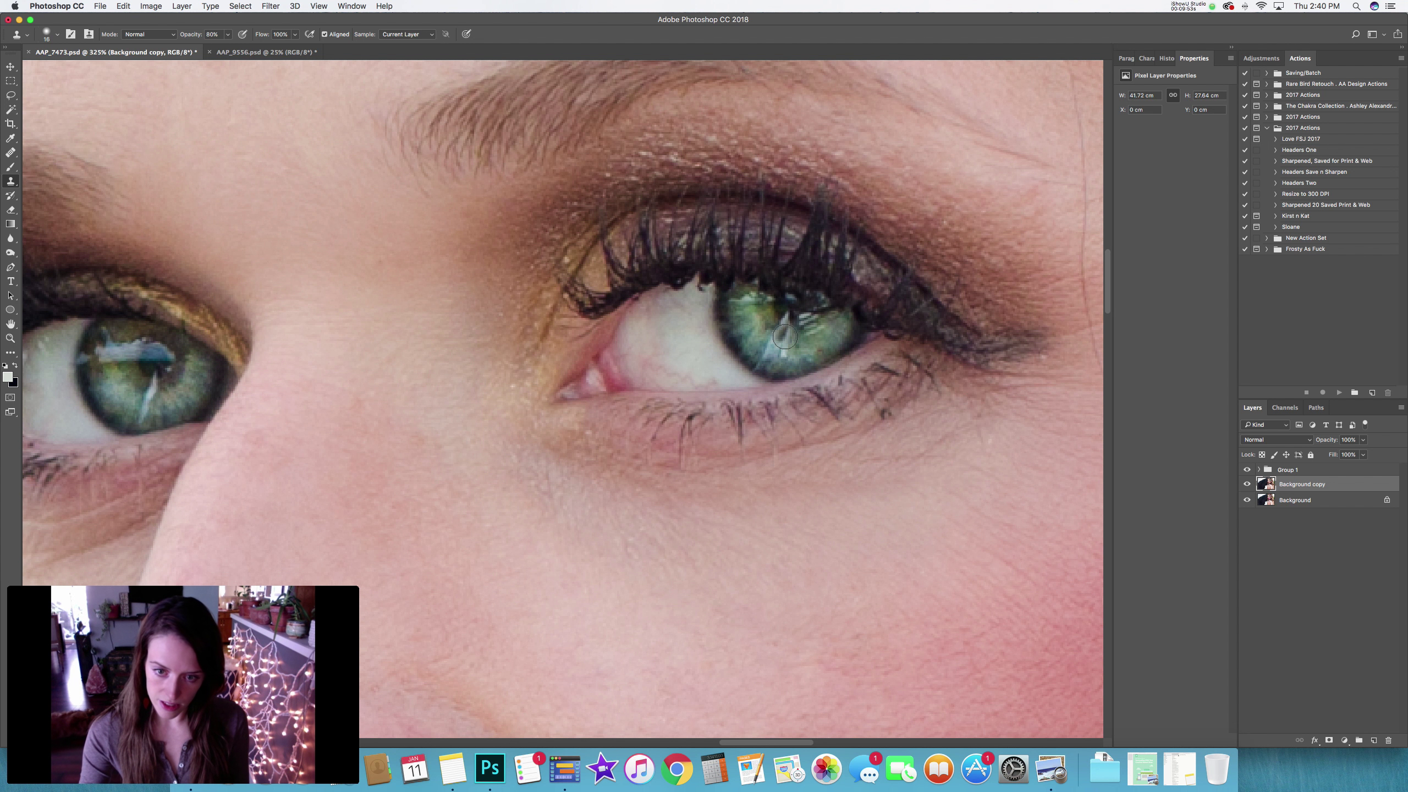
left_click_drag(786, 333, 790, 331)
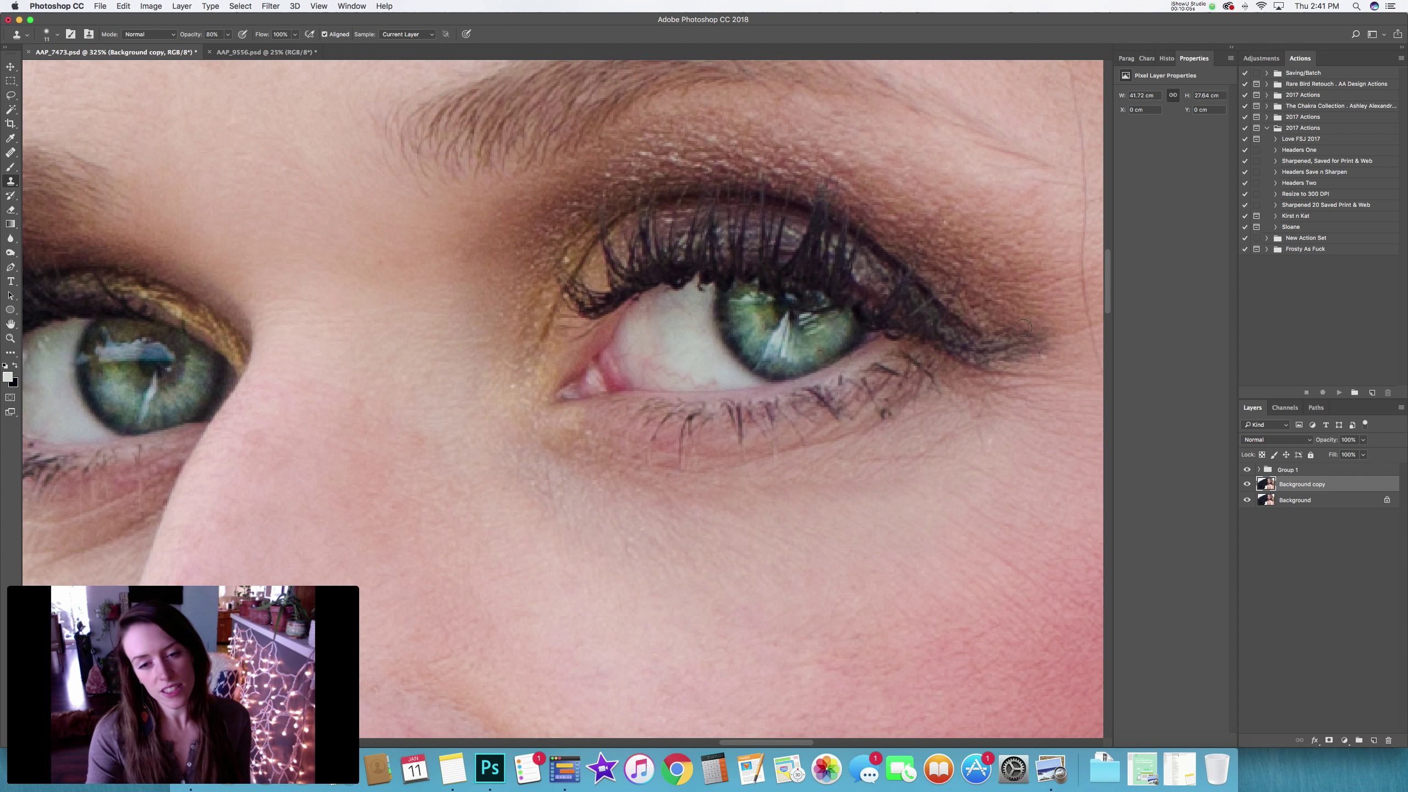
Sample the dark upper iris of the left-hand eye and clone it over the upper edge of the reflection.
scroll(729, 228, "left", 5)
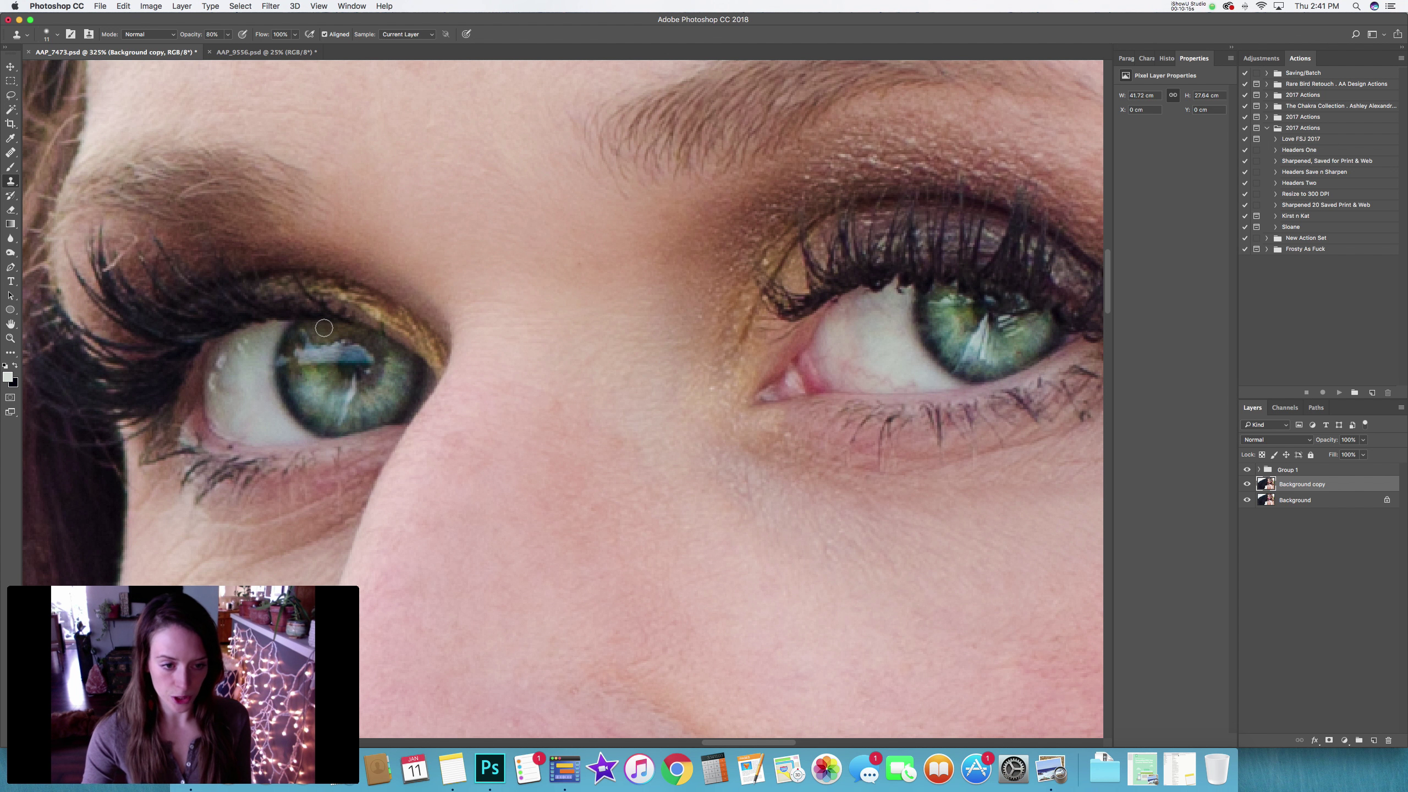
left_click(310, 339, "alt")
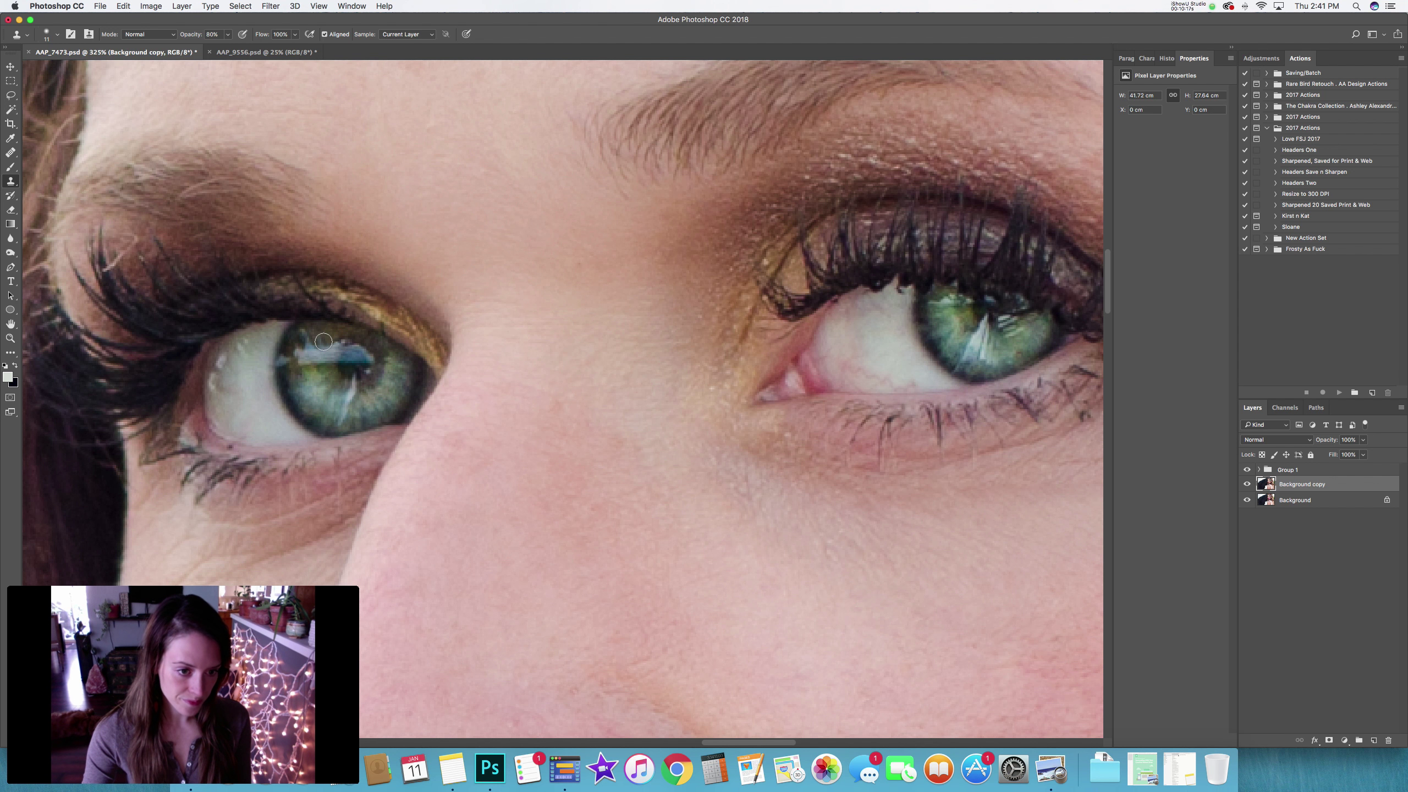
left_click_drag(323, 341, 326, 344)
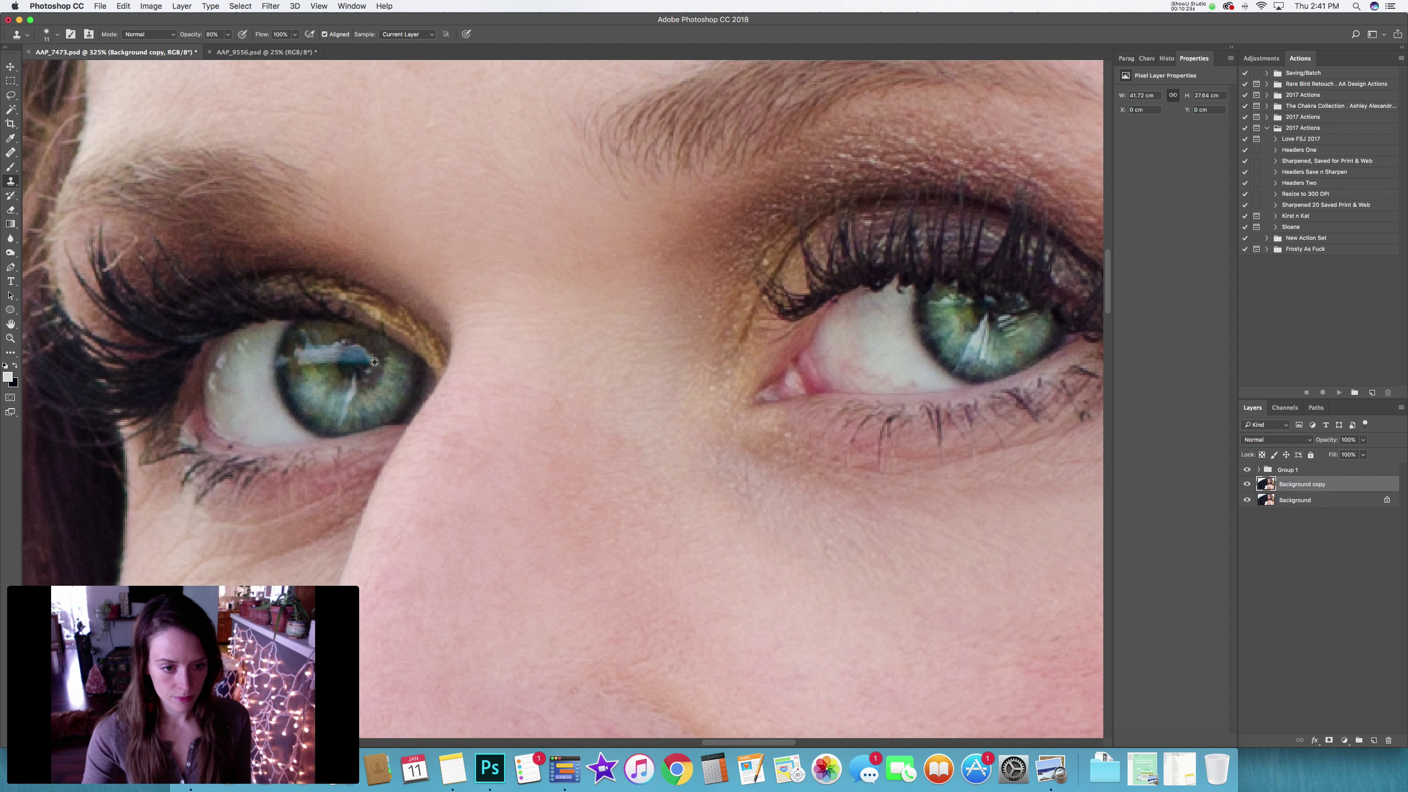
Toggle the Background copy's visibility to compare the eyes with and without the cloned reflections at the scale of the whole face.
scroll(983, 313, "right", 5)
scroll(983, 313, "right", 1)
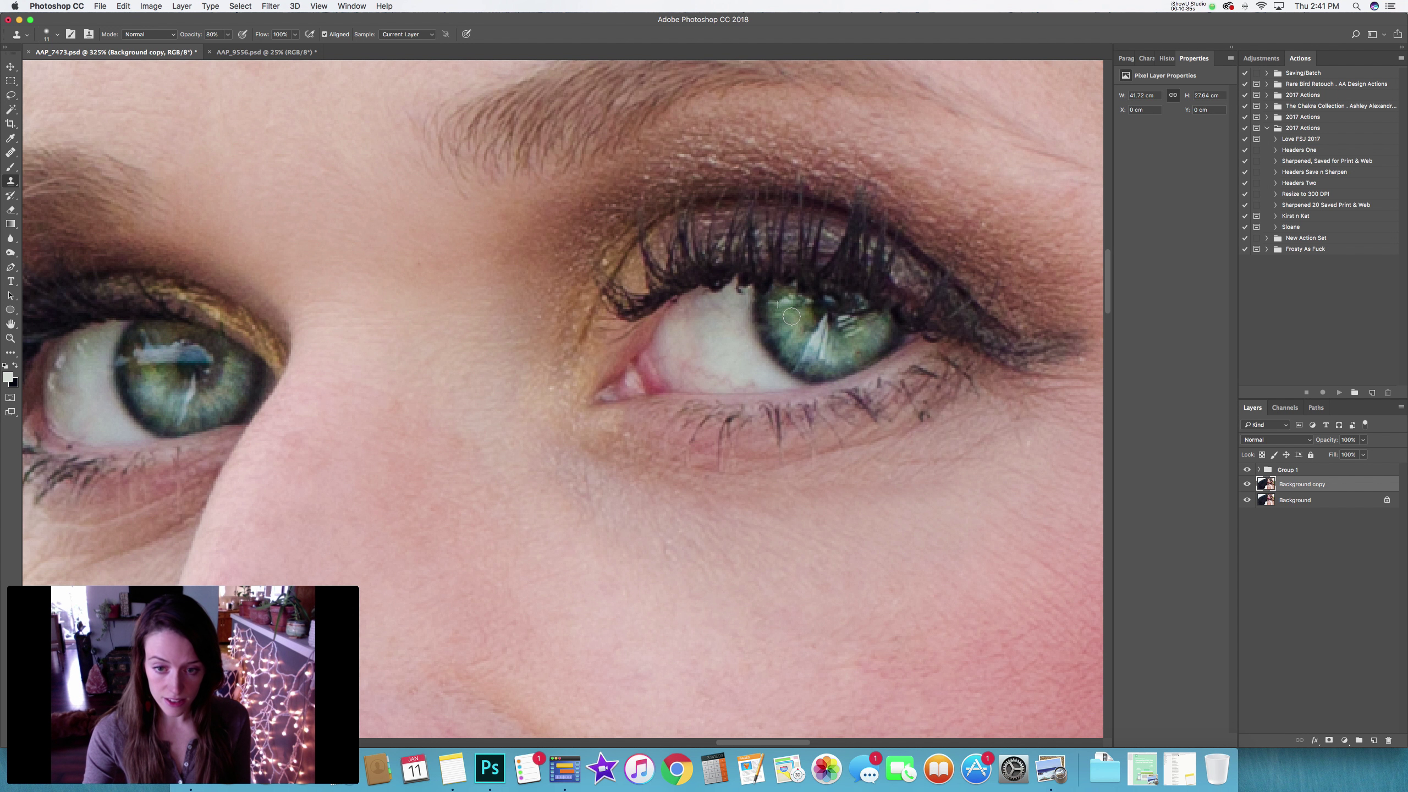
scroll(794, 315, "up", 1)
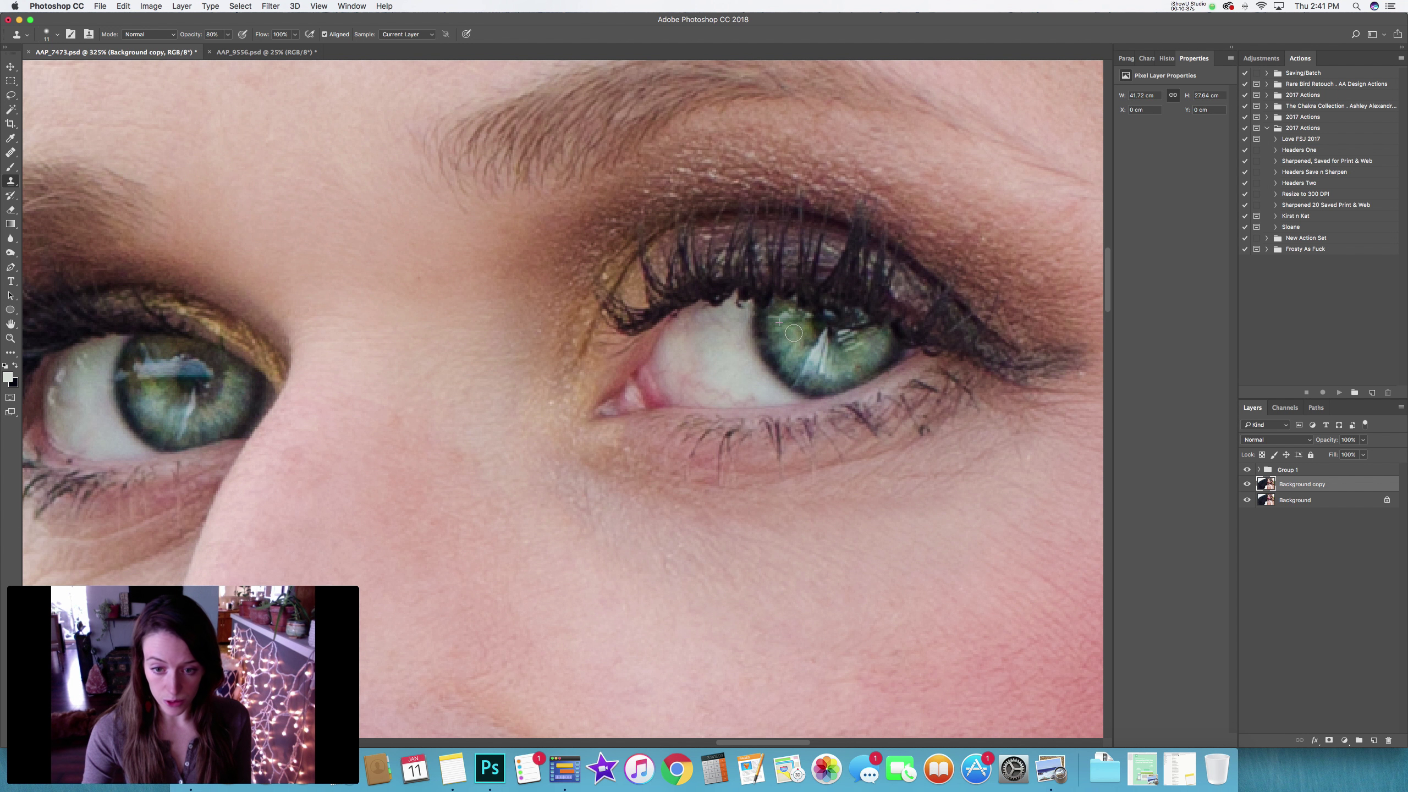
key("z")
left_click(460, 391, "alt")
left_click(456, 399, "alt")
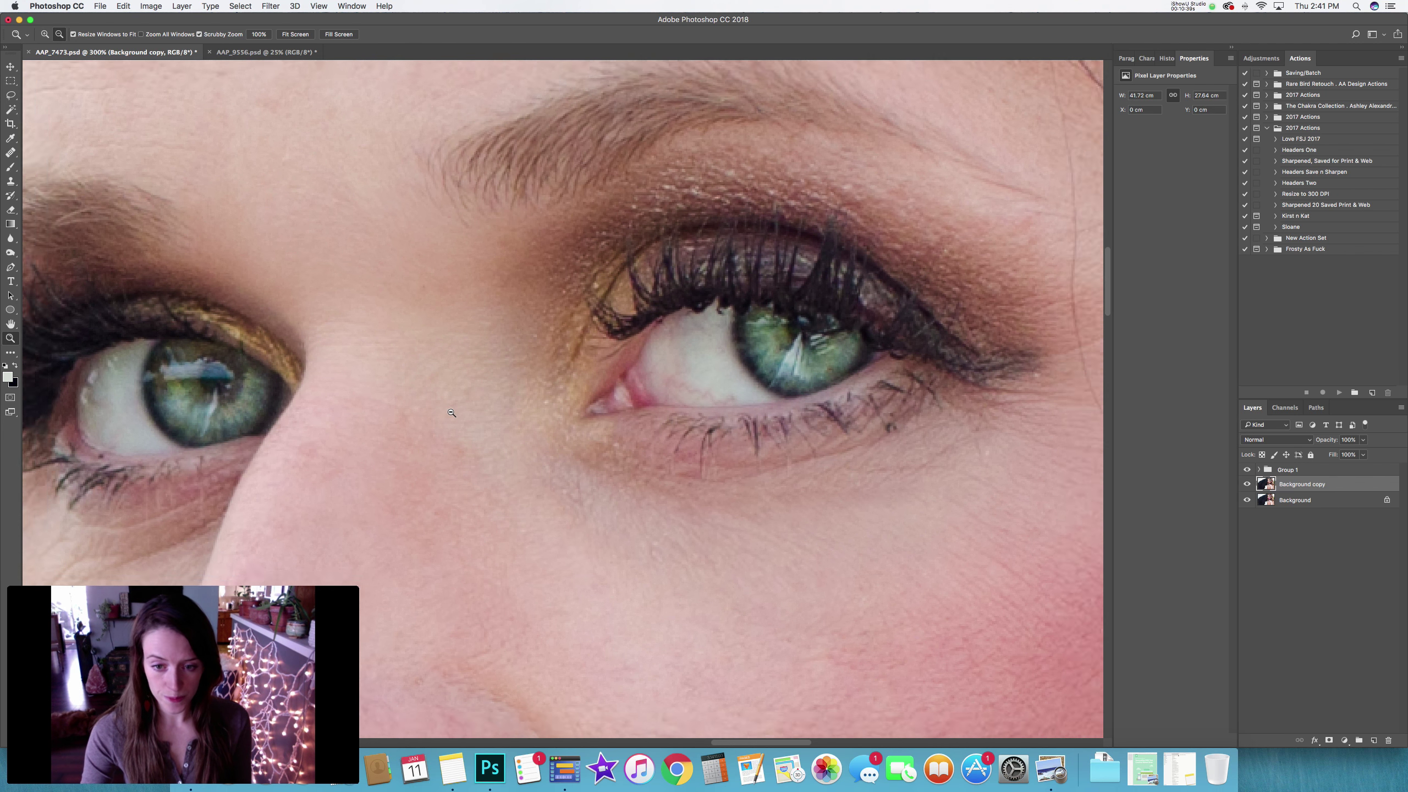
left_click(452, 408, "alt")
left_click(450, 412, "alt")
left_click(450, 412, "alt")
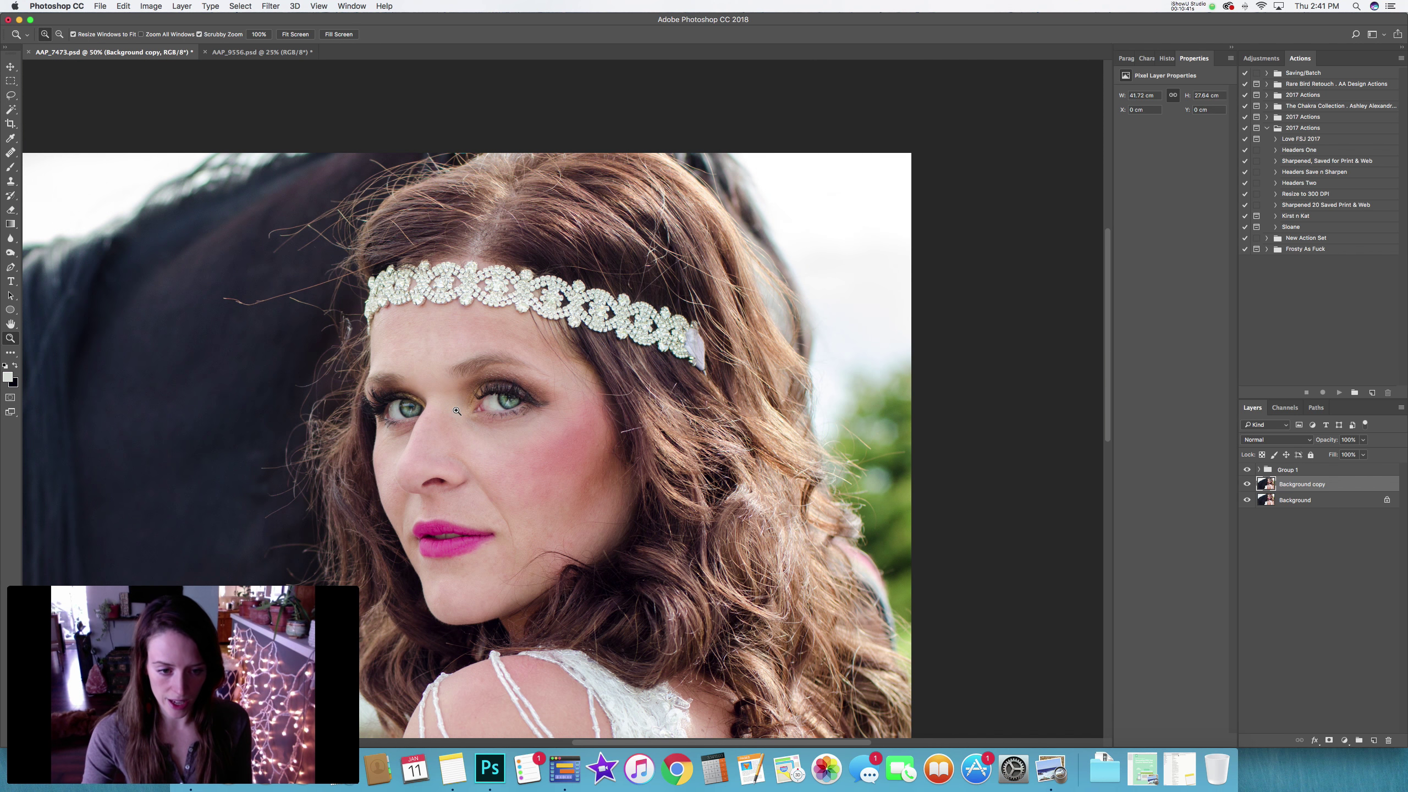
left_click(460, 413)
left_click(598, 428, "alt")
scroll(598, 427, "down", 5)
scroll(598, 427, "right", 2)
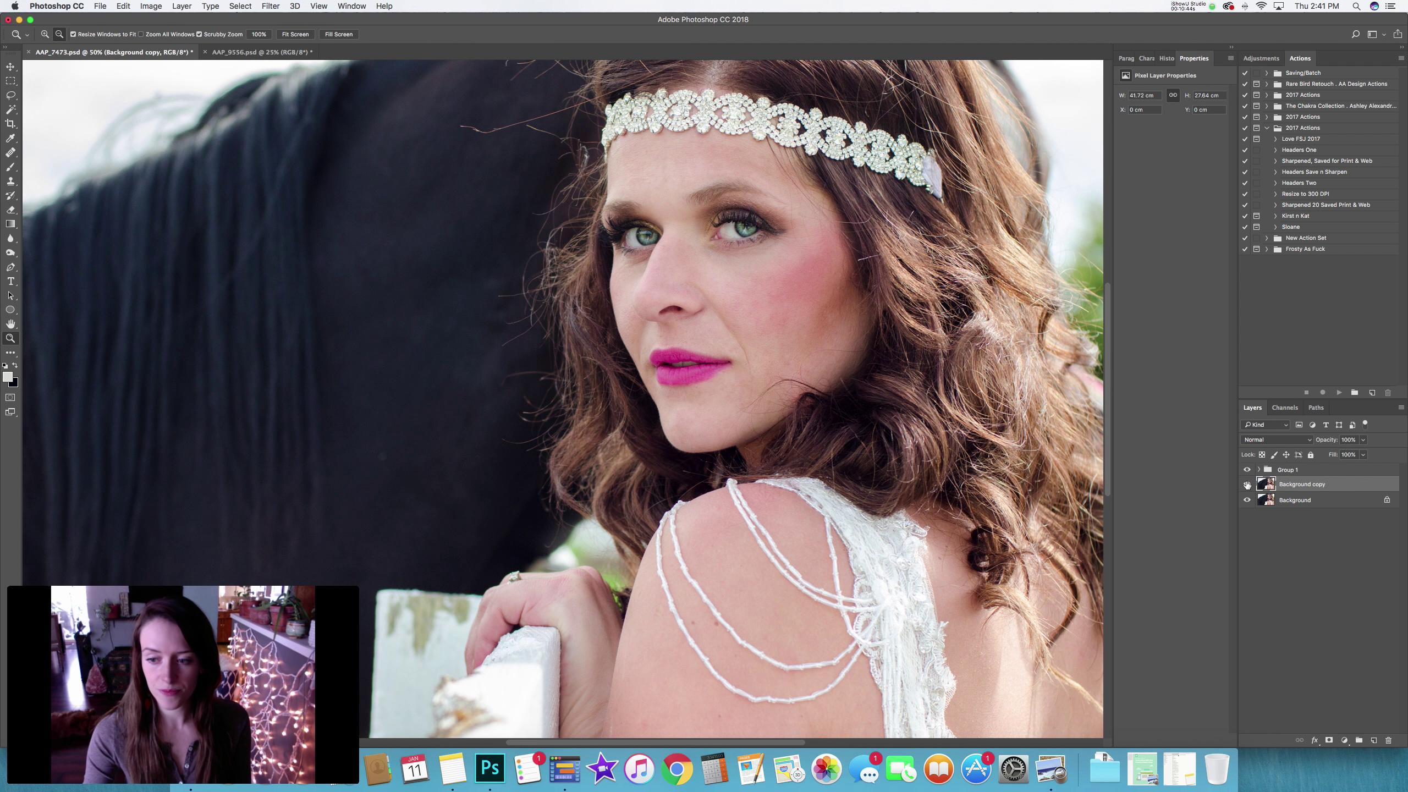
left_click(1248, 485)
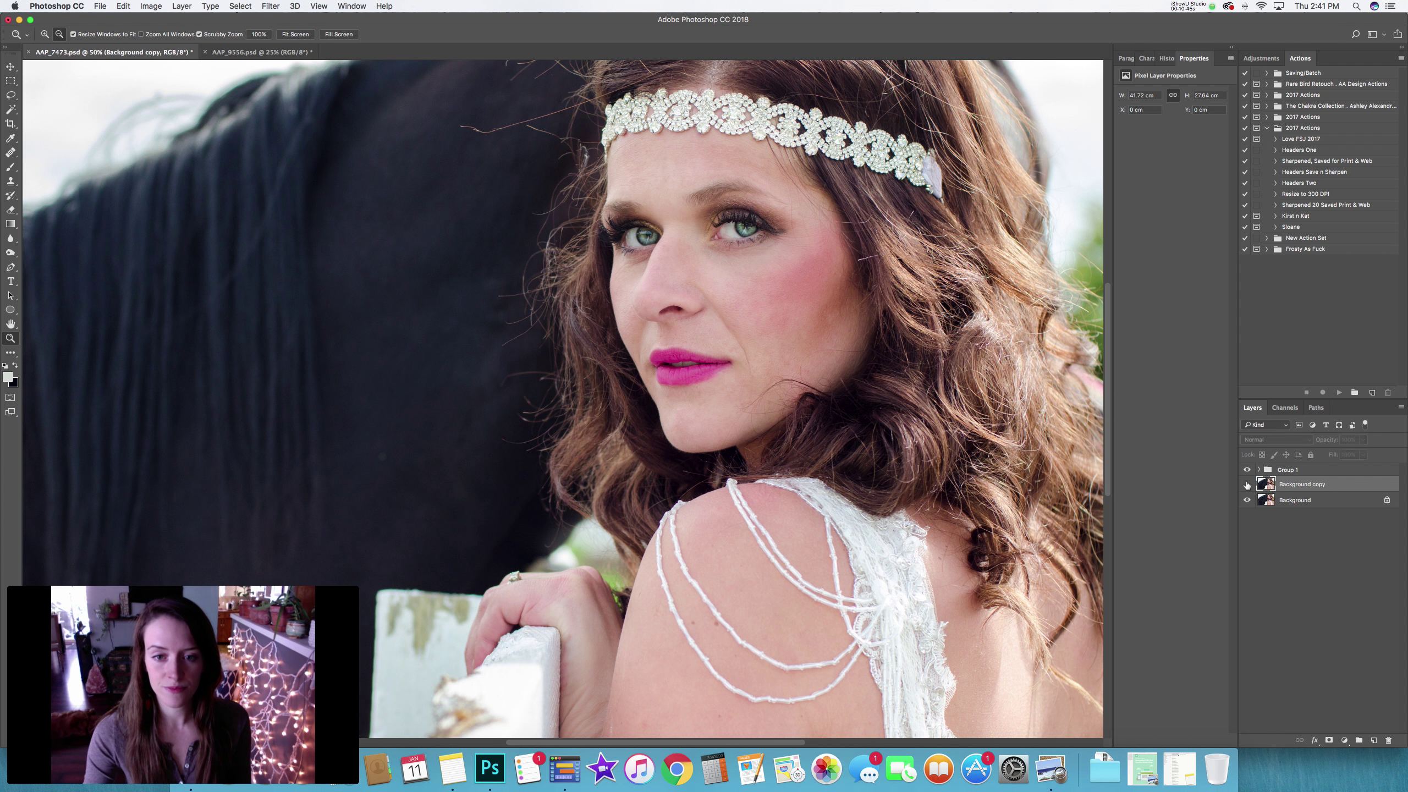
left_click(1247, 484)
left_click(1248, 485)
left_click(1247, 484)
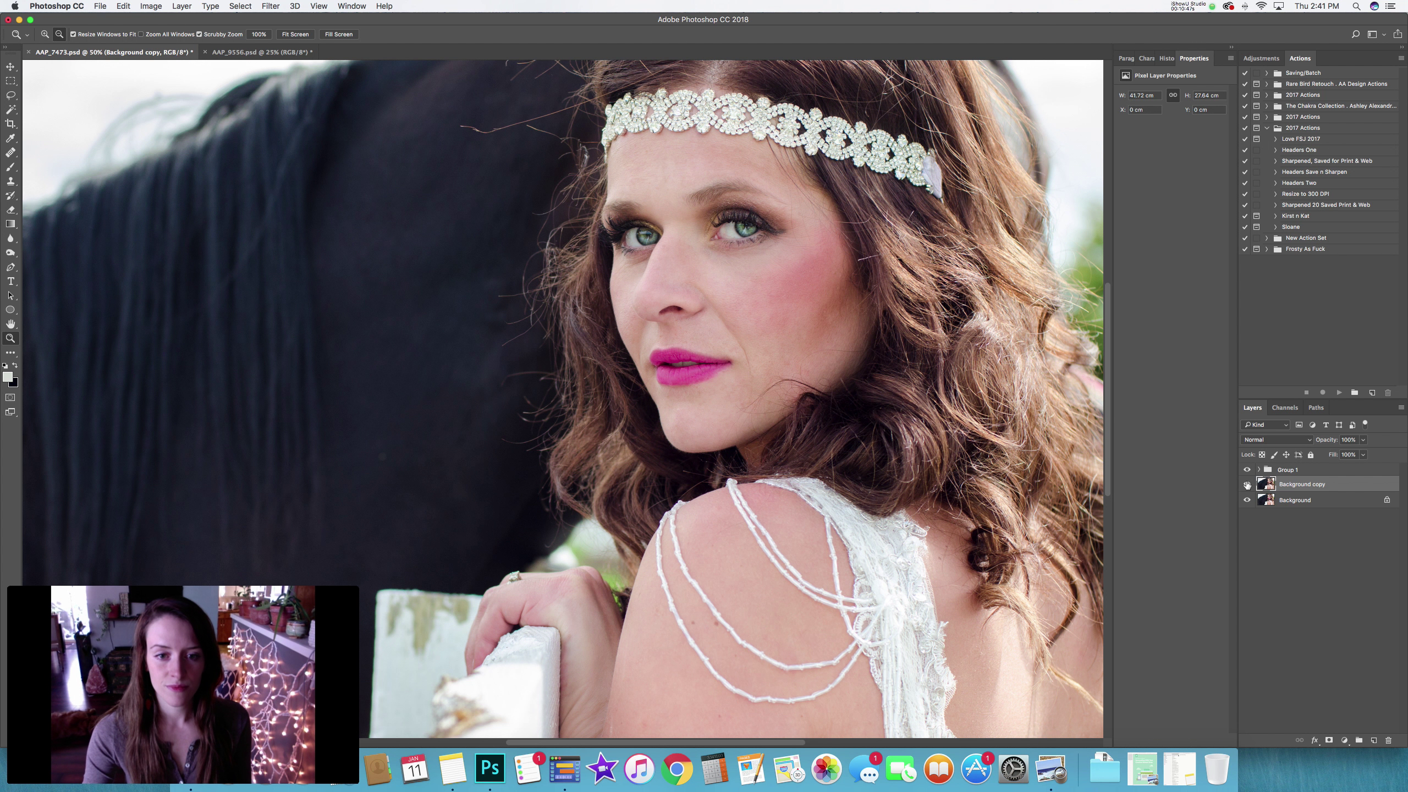
left_click(1248, 485)
left_click(1247, 485)
left_click(1248, 484)
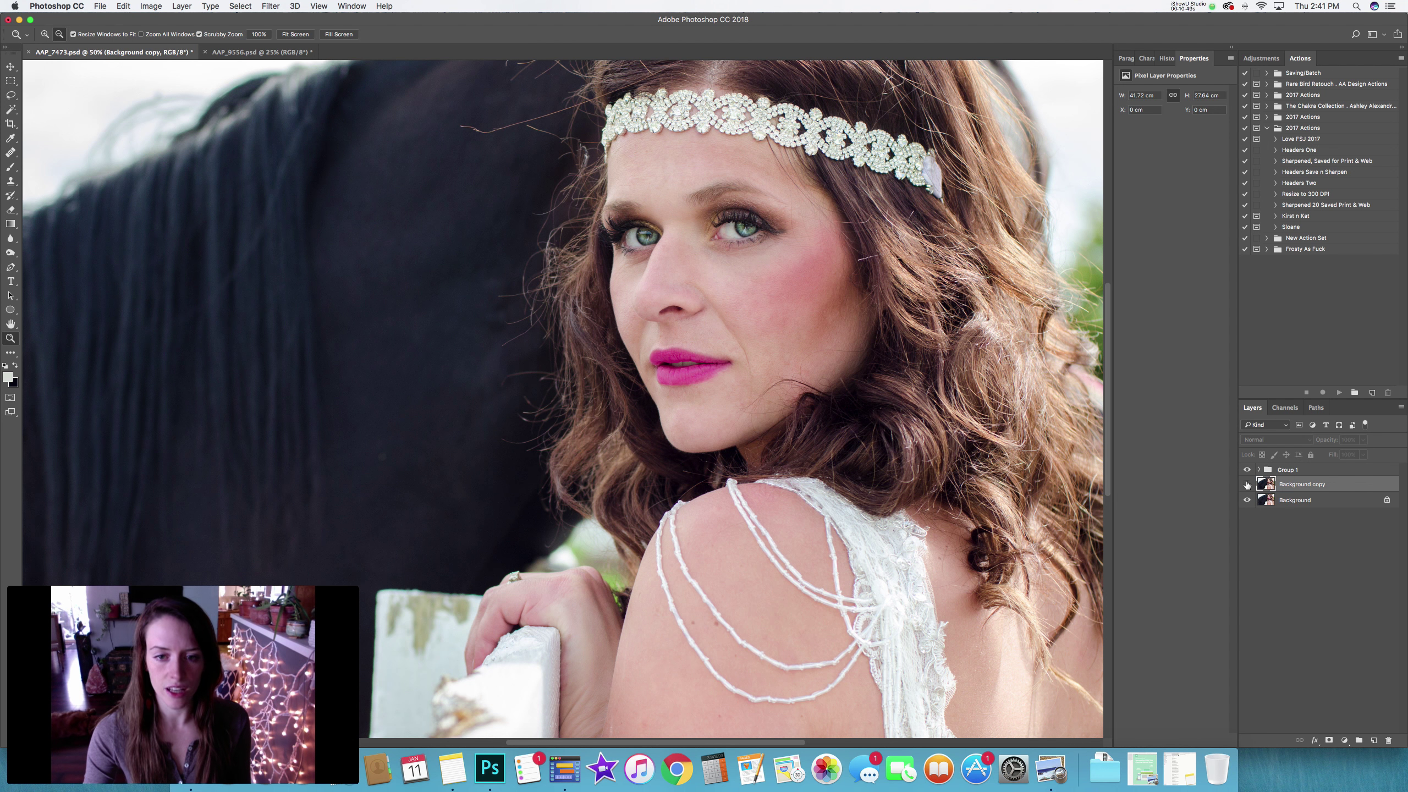
left_click(1247, 485)
Delete the Background copy layer and ungroup Group 1 into its individual retouching layers.
key("Delete")
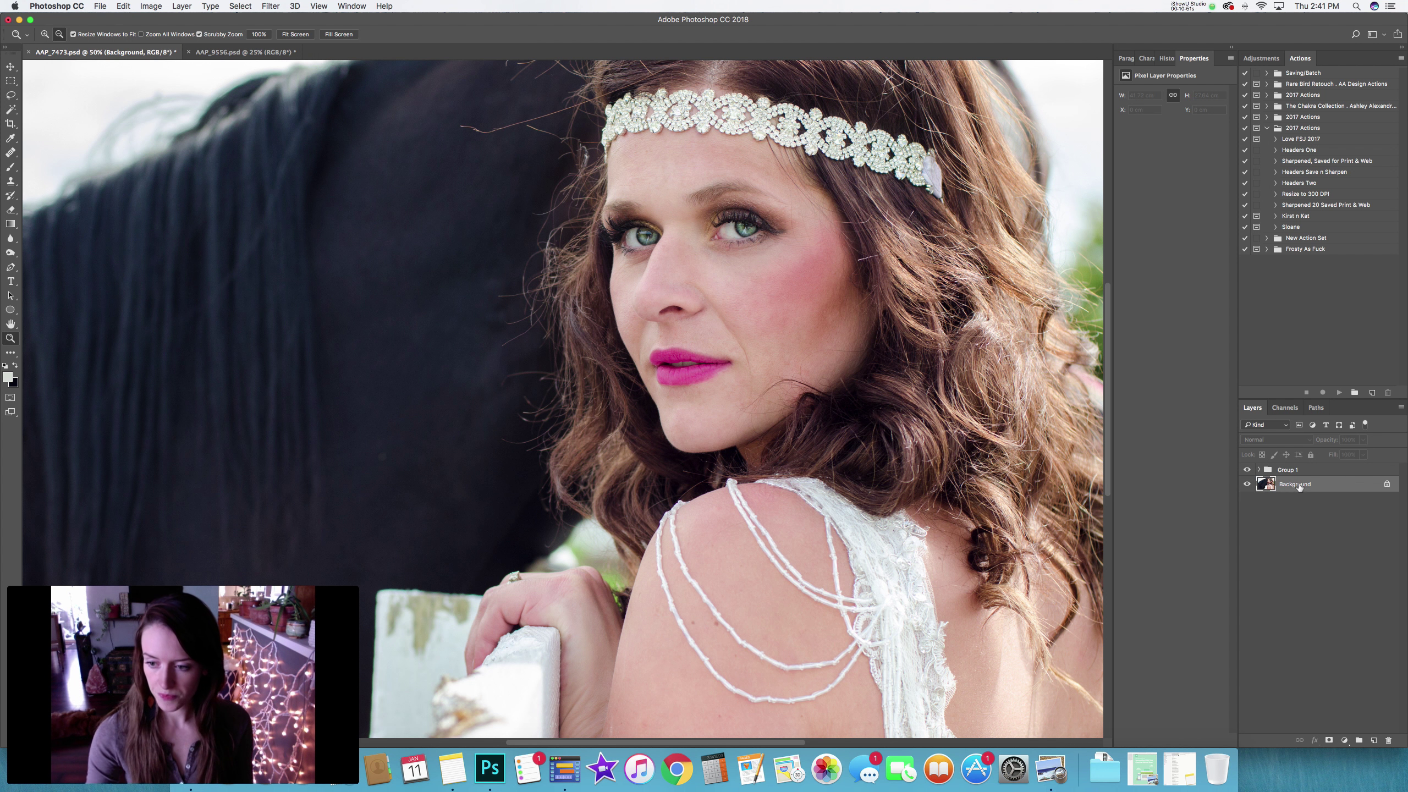
left_click(1260, 469)
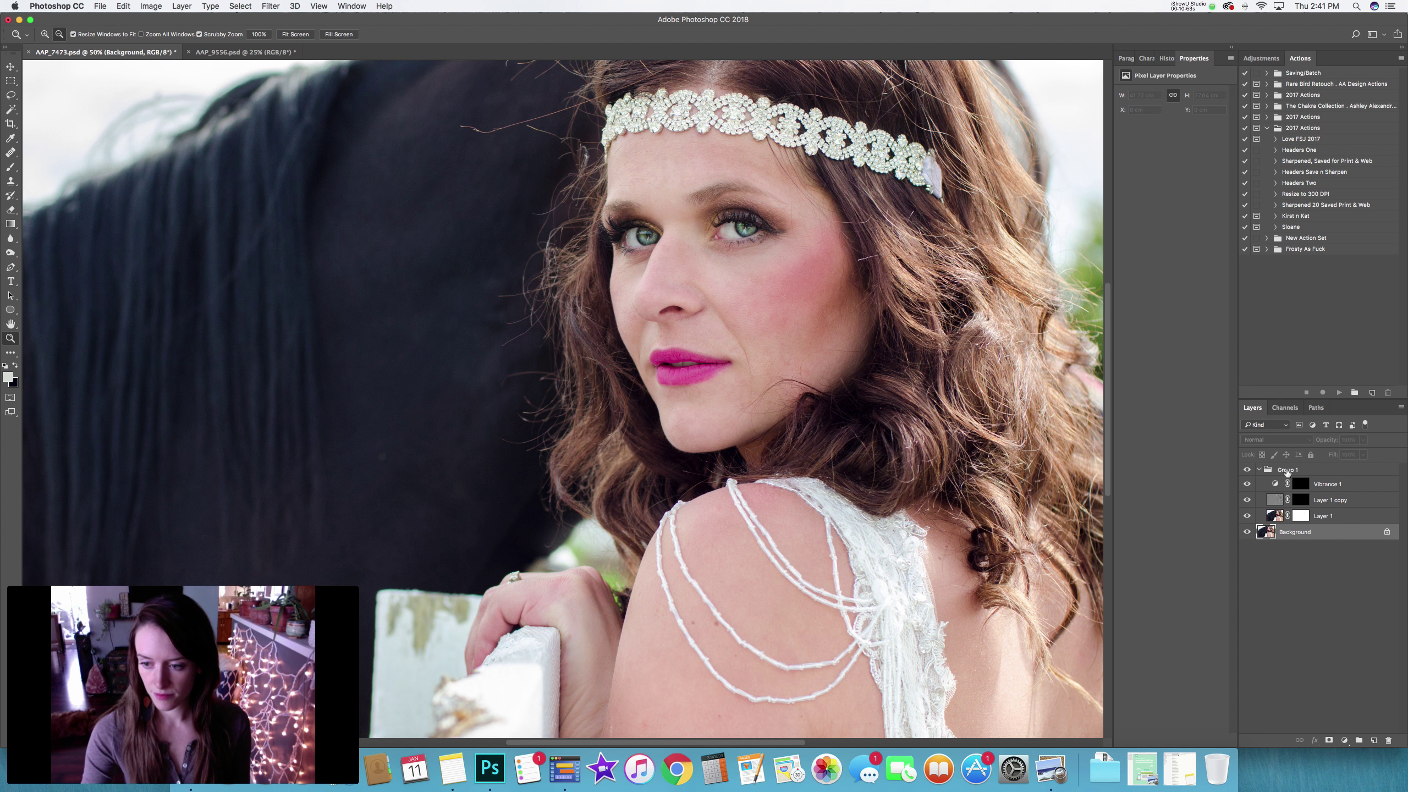
right_click(1287, 471)
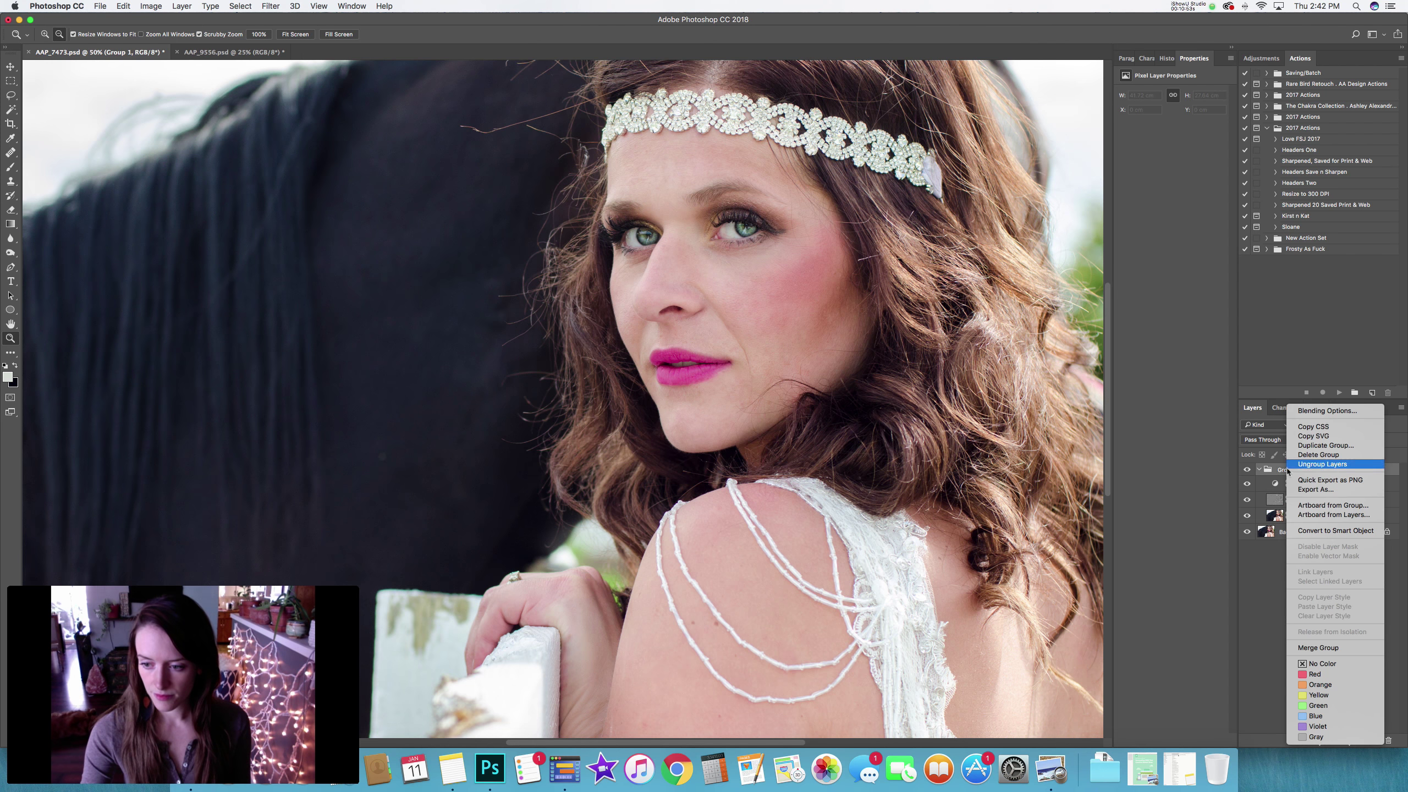
left_click(1323, 464)
left_click(1350, 517)
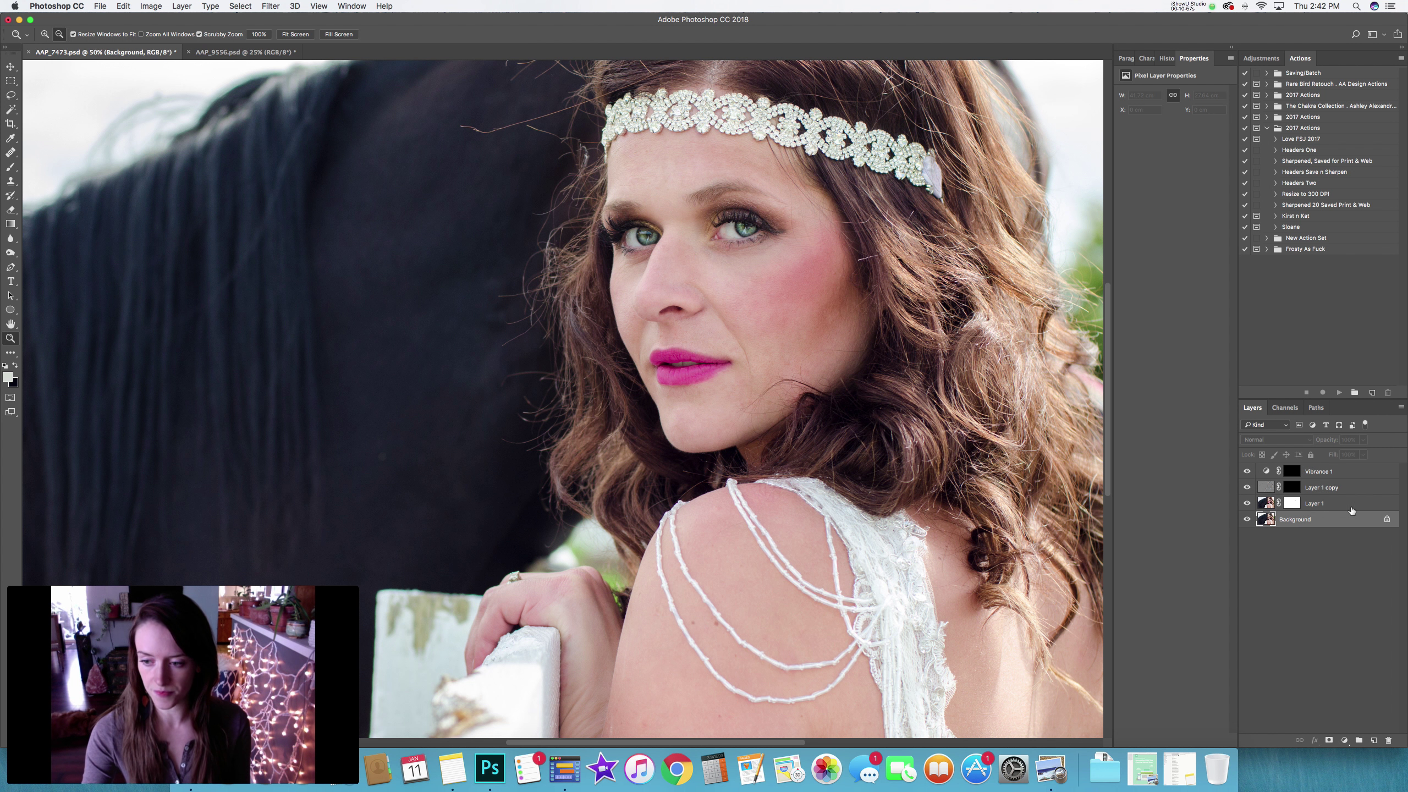
Group the Vibrance 1, Layer 1 copy and Layer 1 retouching layers together above the Background.
left_click(712, 465, "alt")
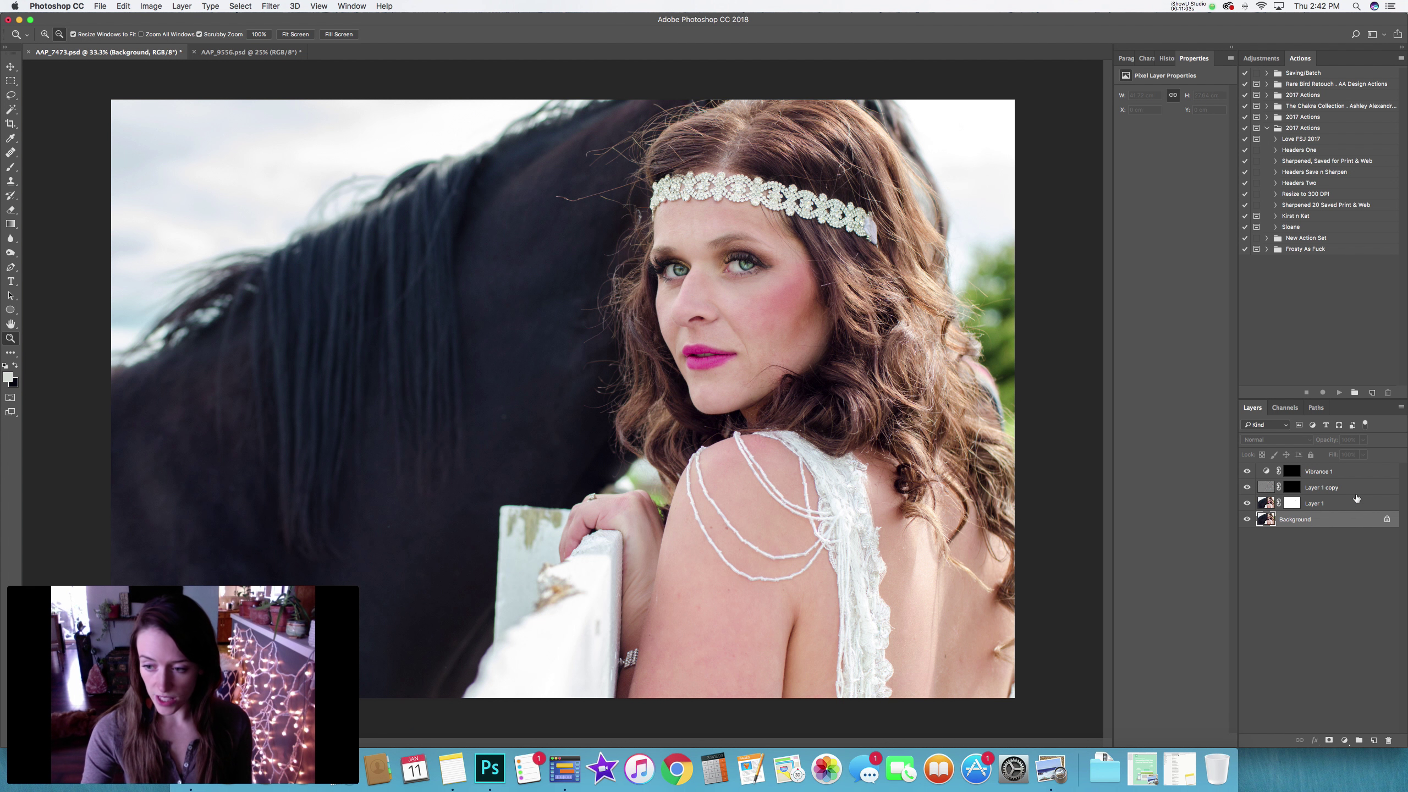
left_click(1326, 472)
left_click(1320, 503, "shift")
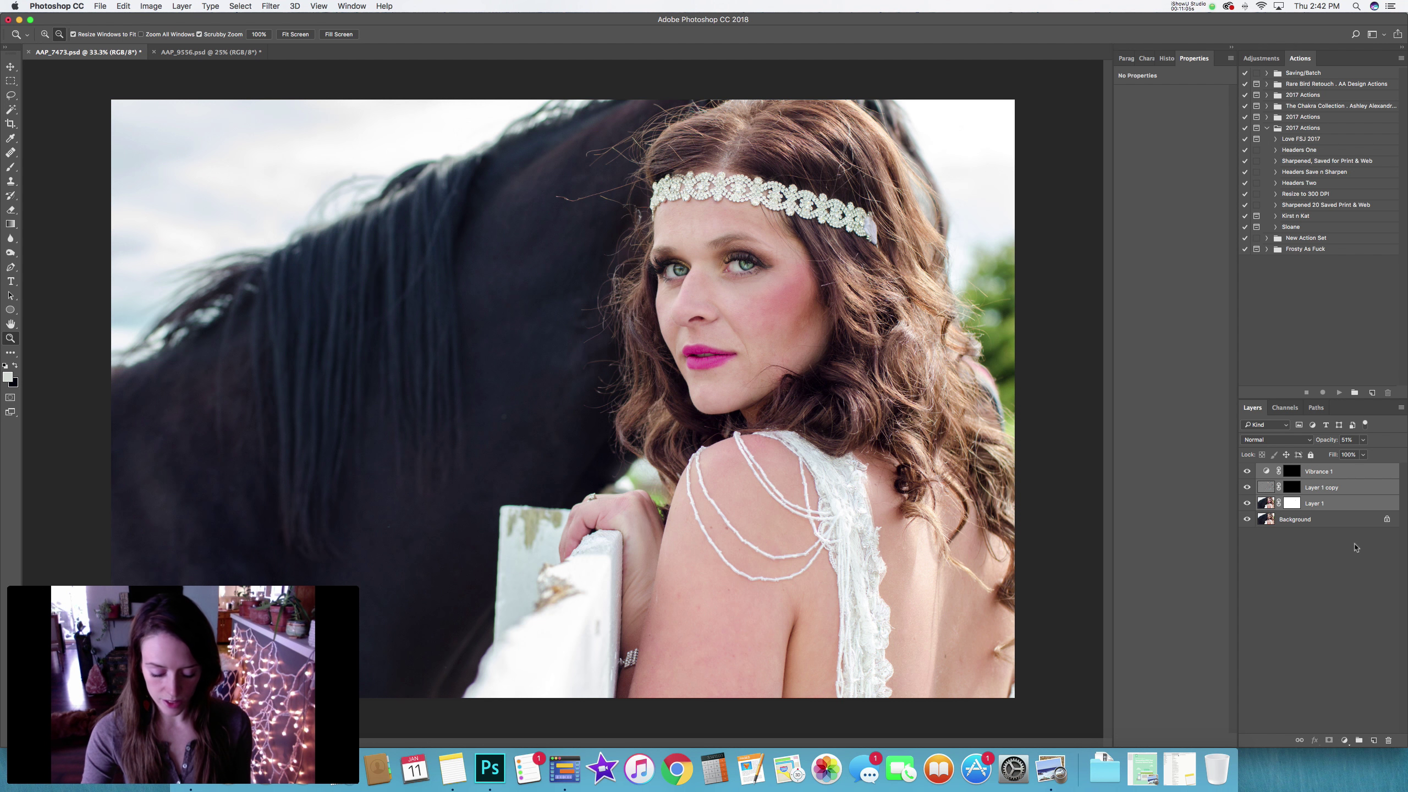
key("super+g")
Toggle Group 1's visibility to compare the portrait with and without the eye retouching at full-image scale.
left_click(1247, 470)
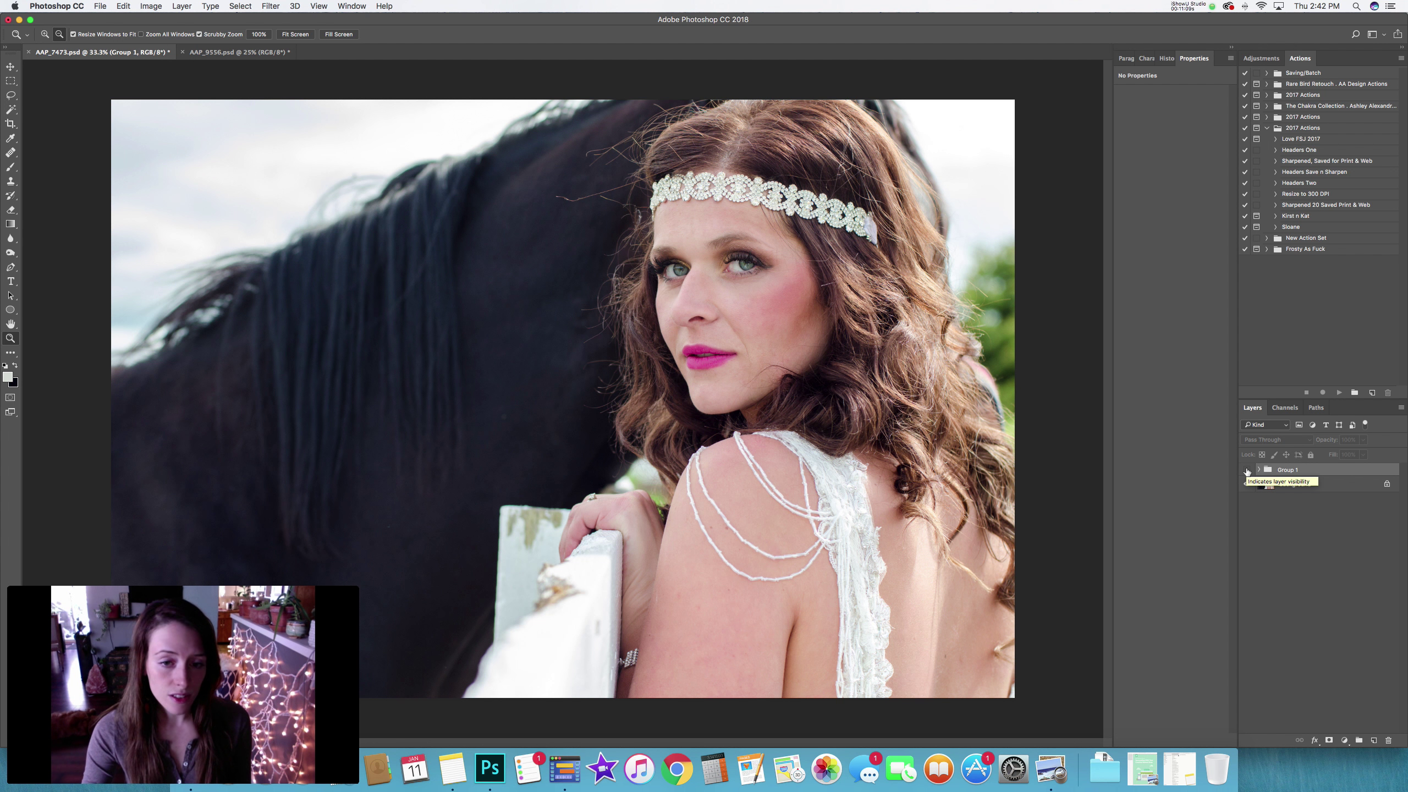
left_click(1247, 470)
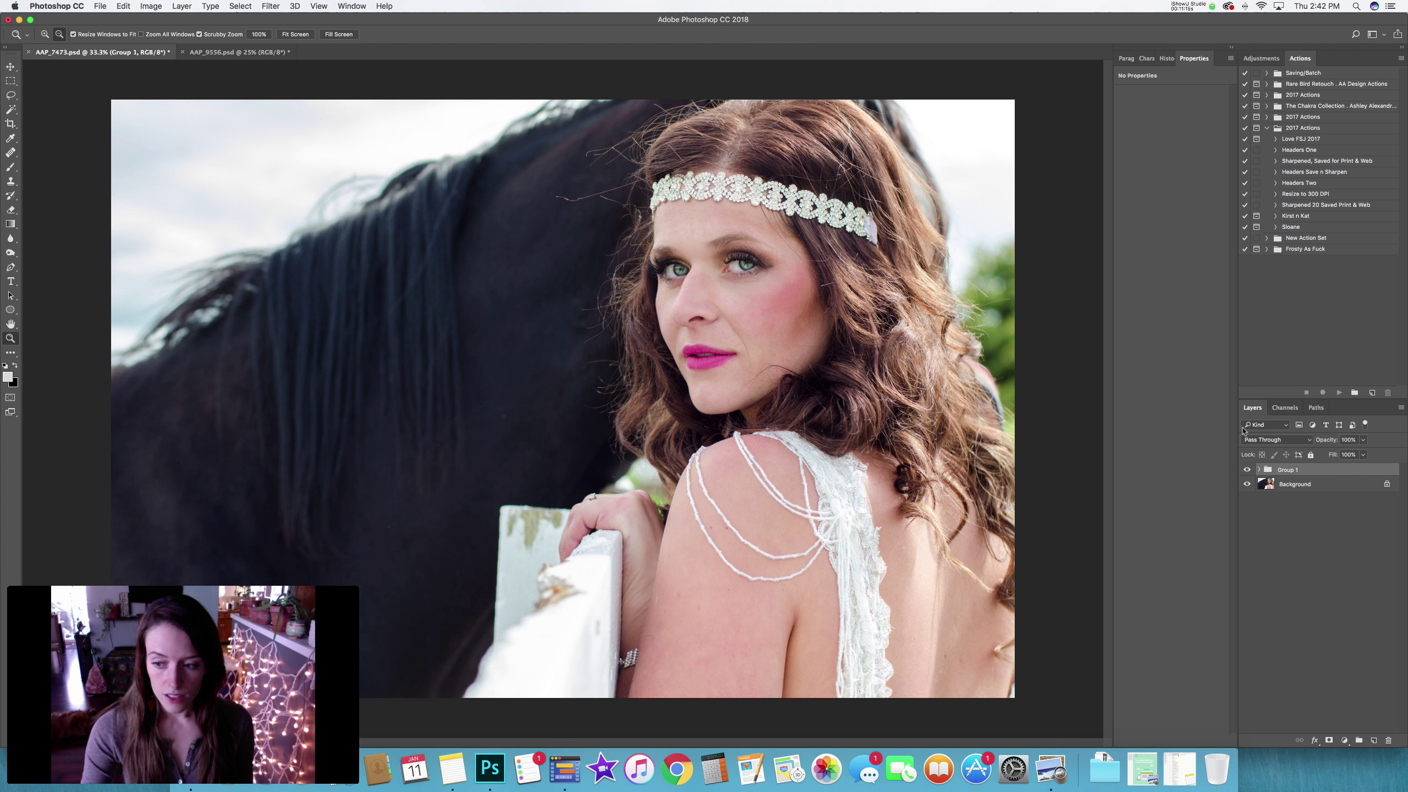
left_click(1247, 471)
left_click(1247, 470)
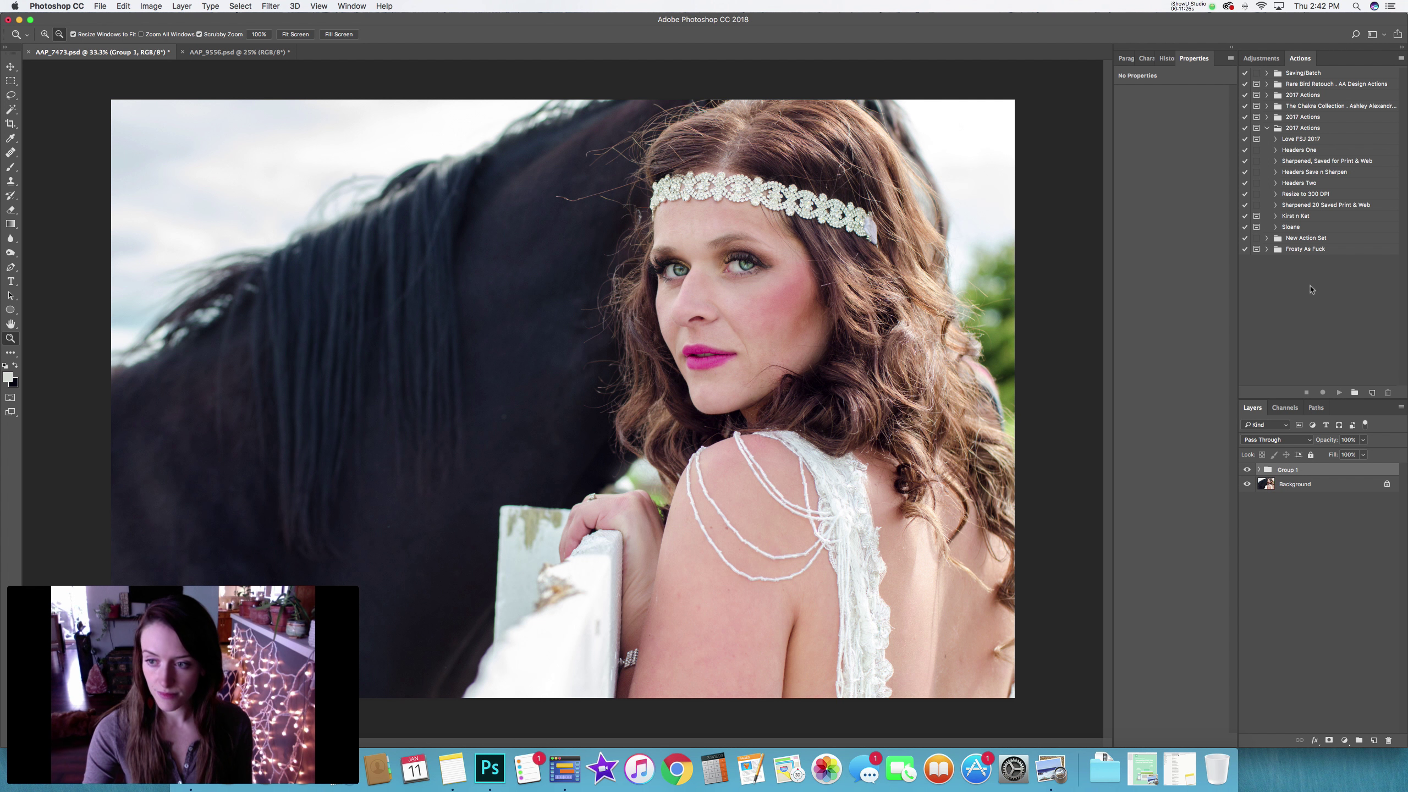
Run the Sloane action on the layered portrait and stop it before it sharpens and saves.
left_click(1293, 227)
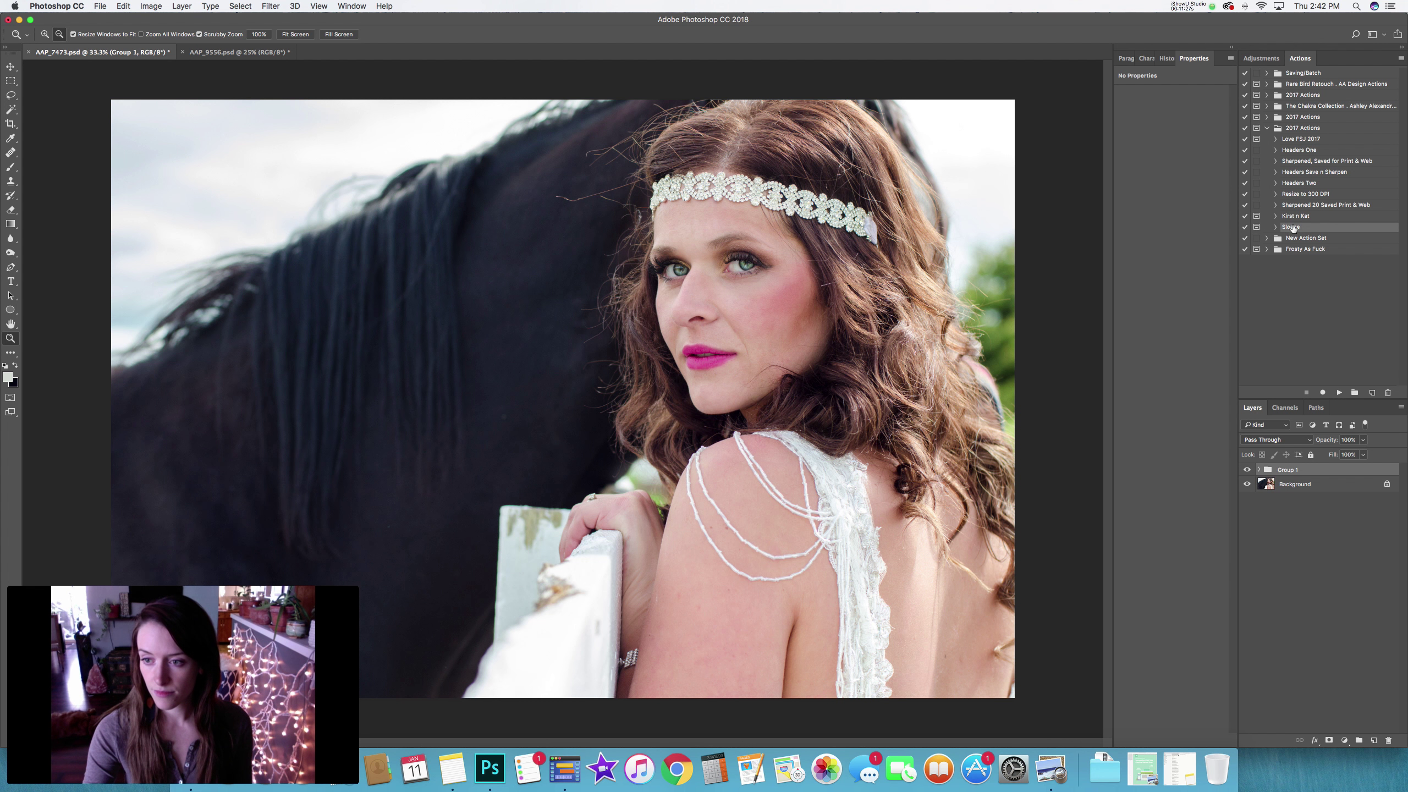
left_click(1311, 486)
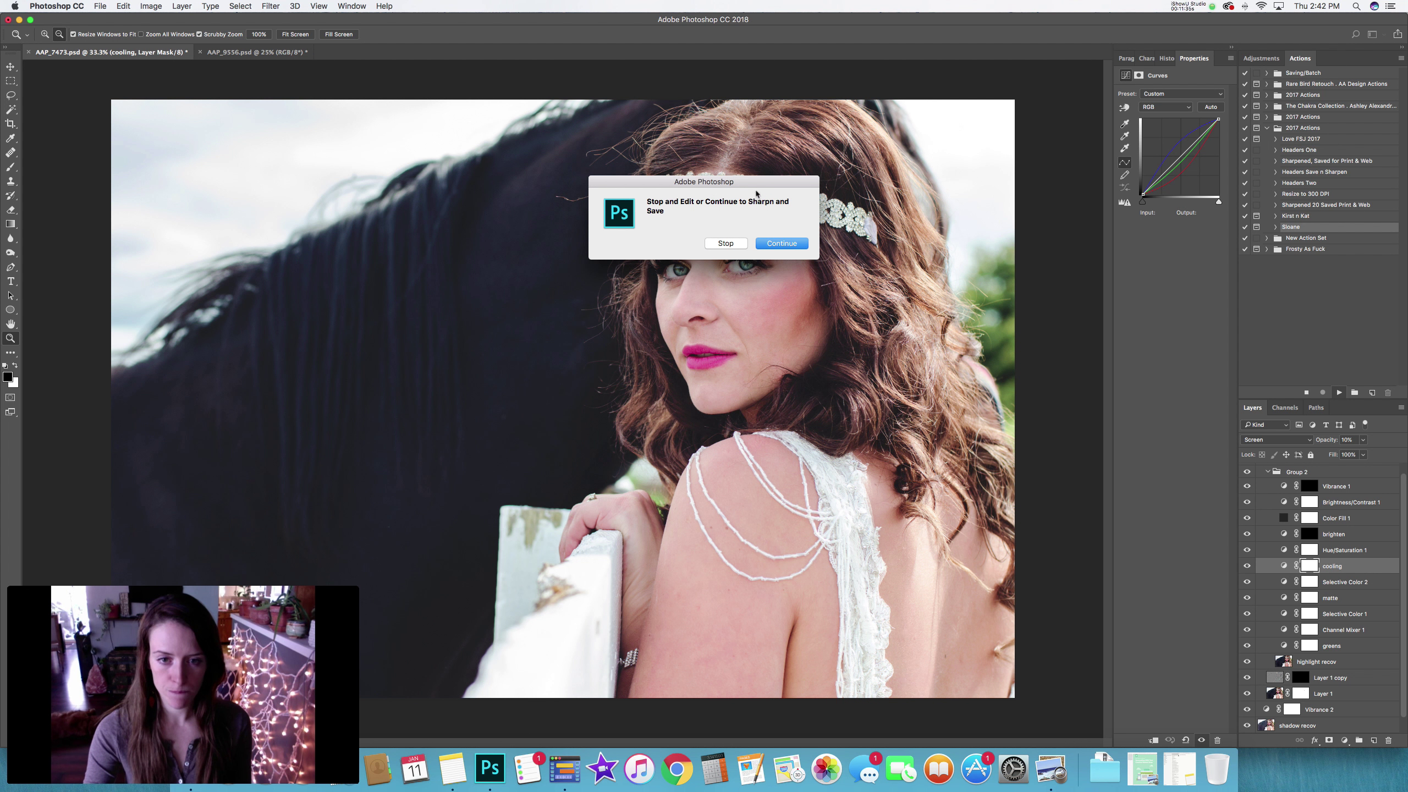
left_click_drag(757, 193, 871, 141)
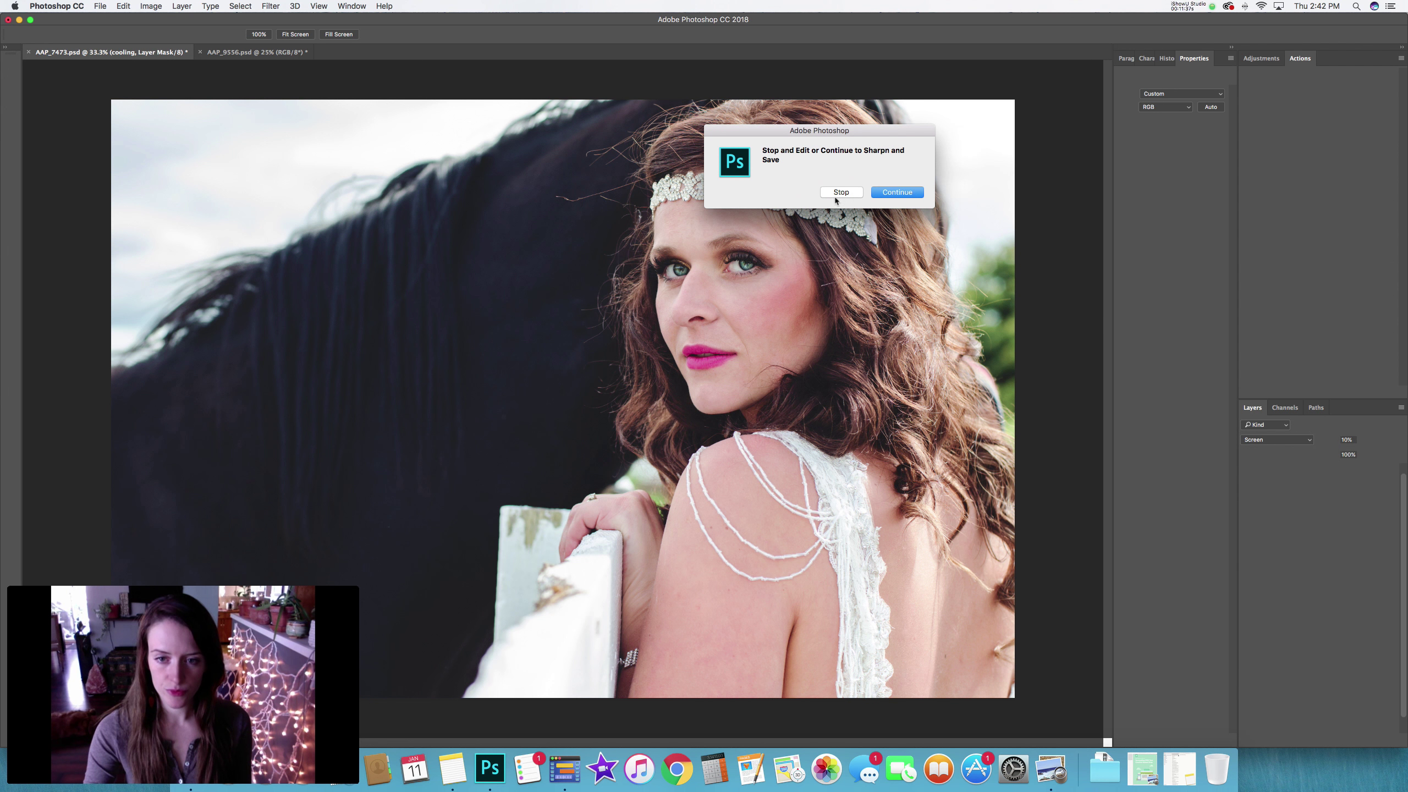
left_click(847, 194)
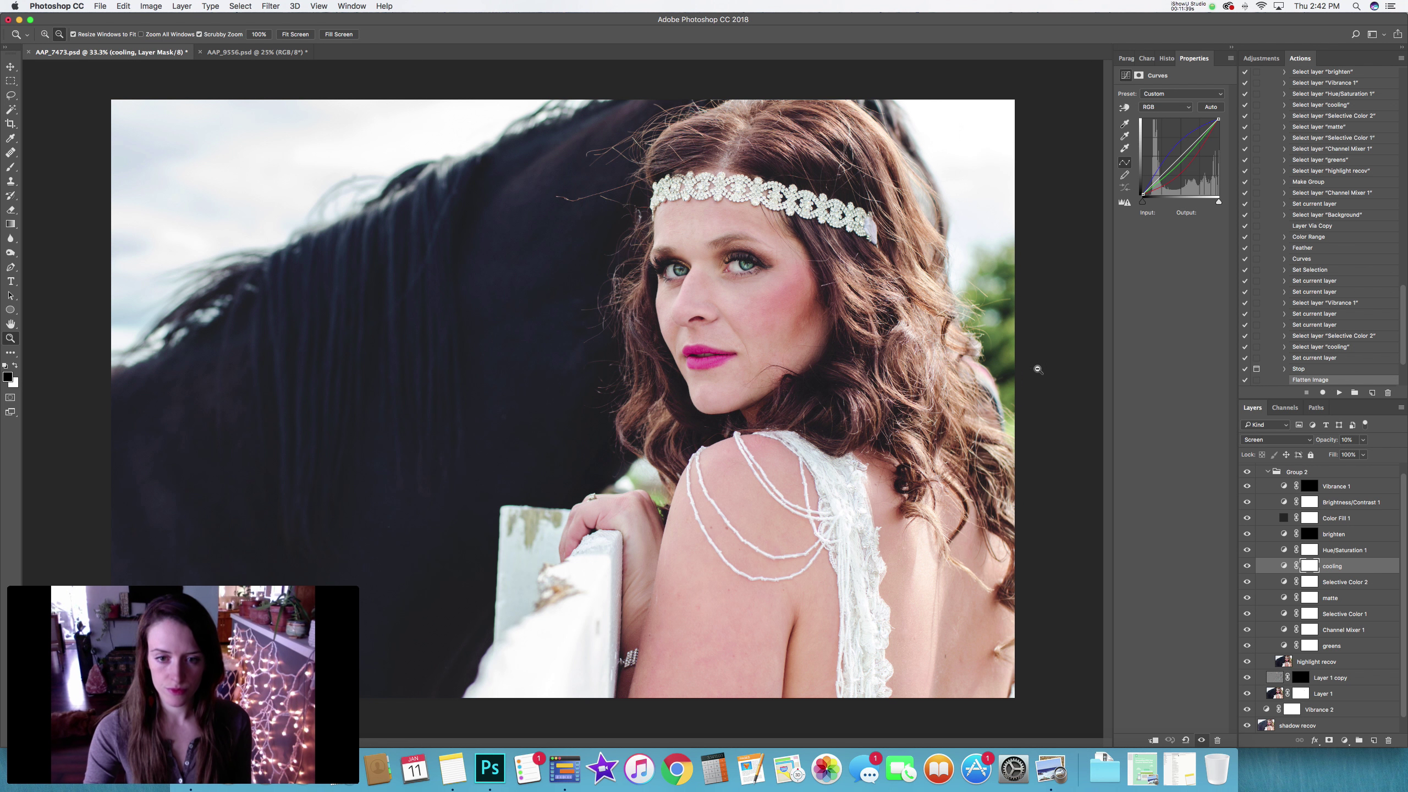
Collapse Group 2 inside Group 1 and delete the shadow recov layer made by the action.
scroll(1307, 516, "down", 1)
scroll(1319, 520, "up", 1)
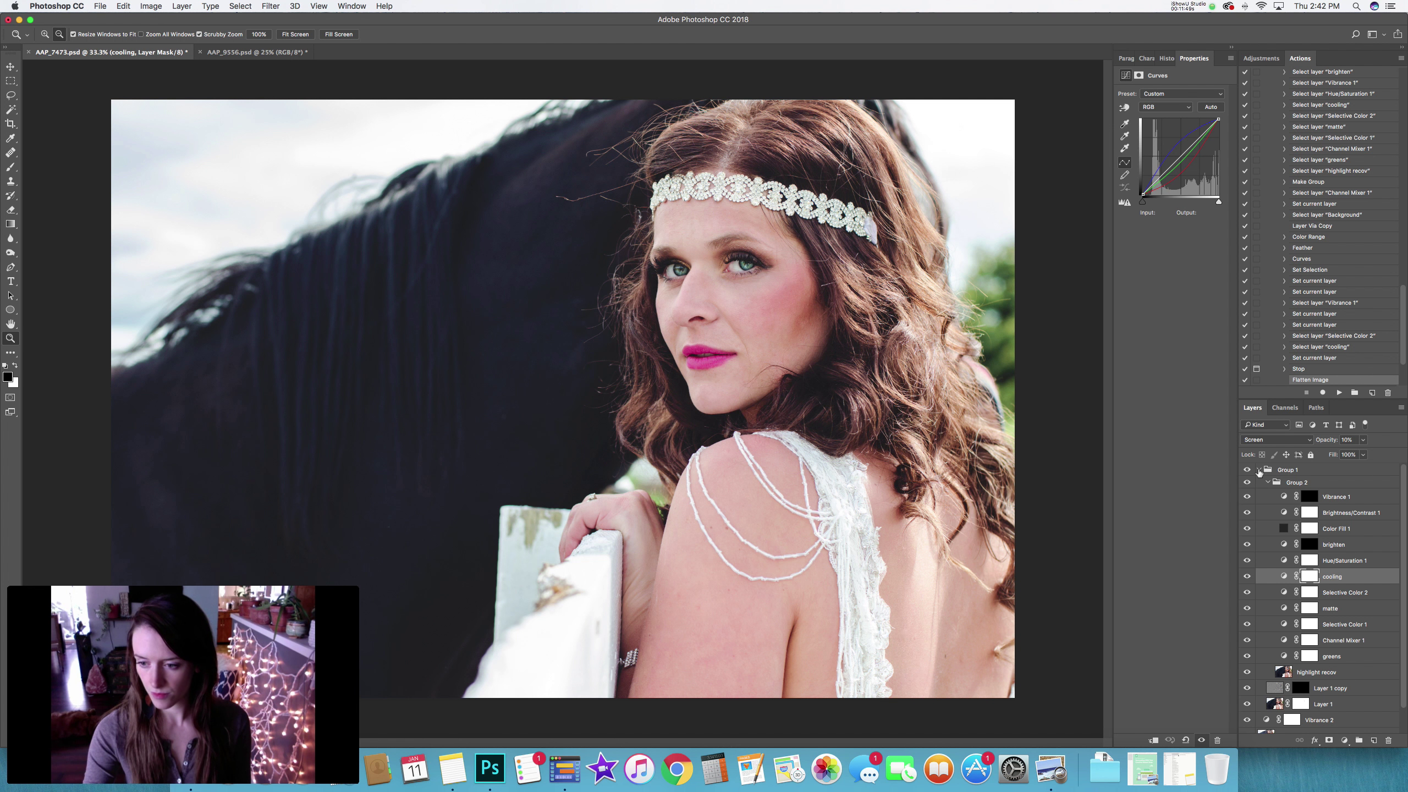
left_click(1268, 483)
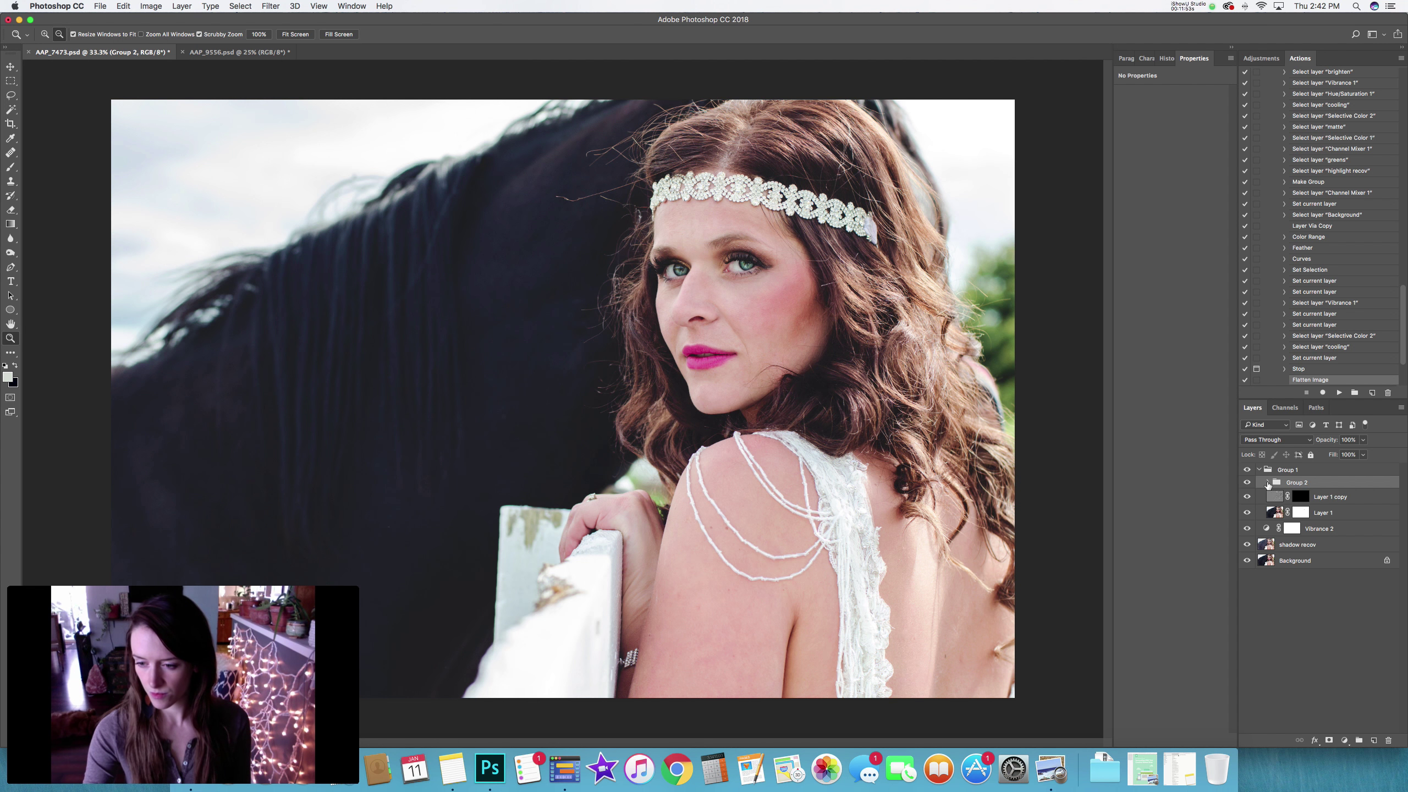
left_click(1295, 546)
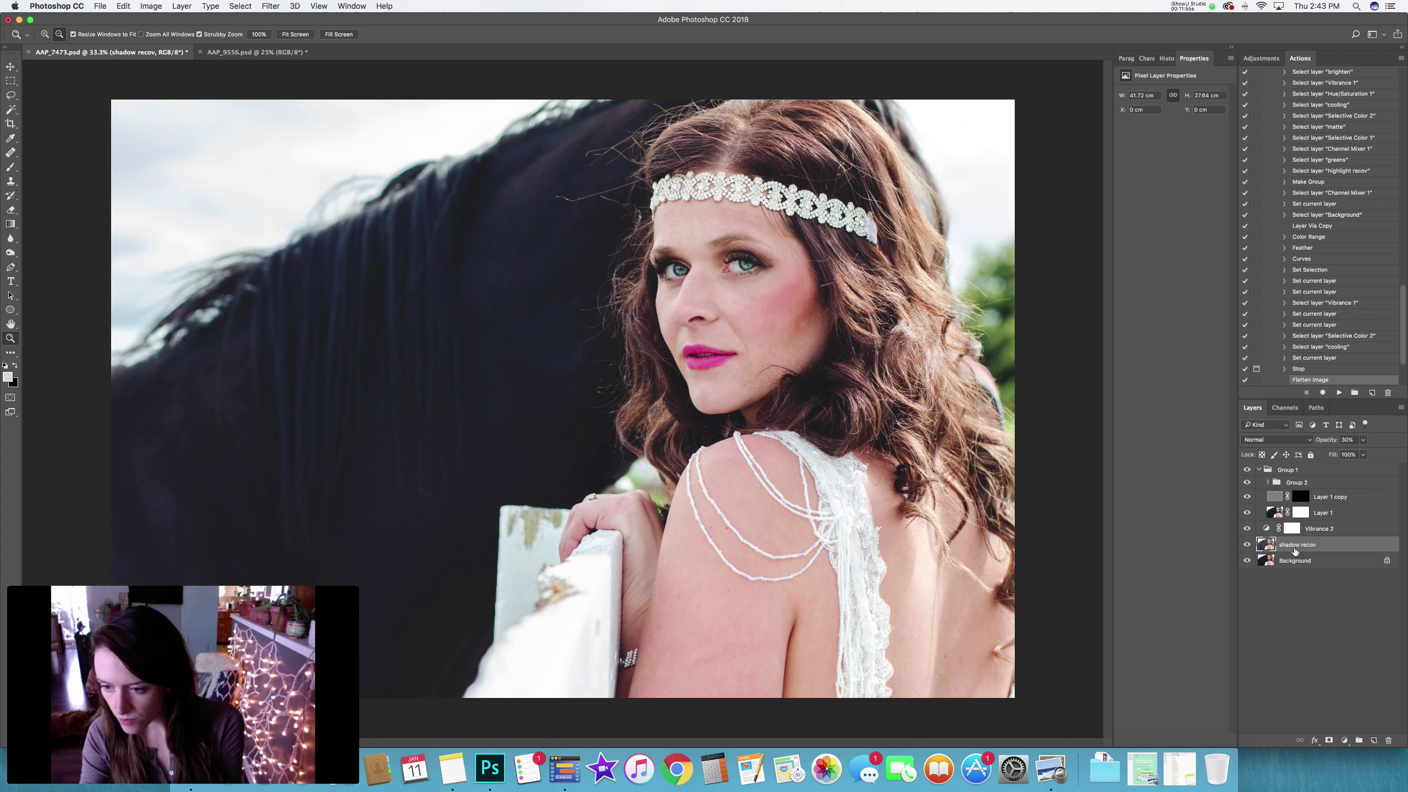
key("Delete")
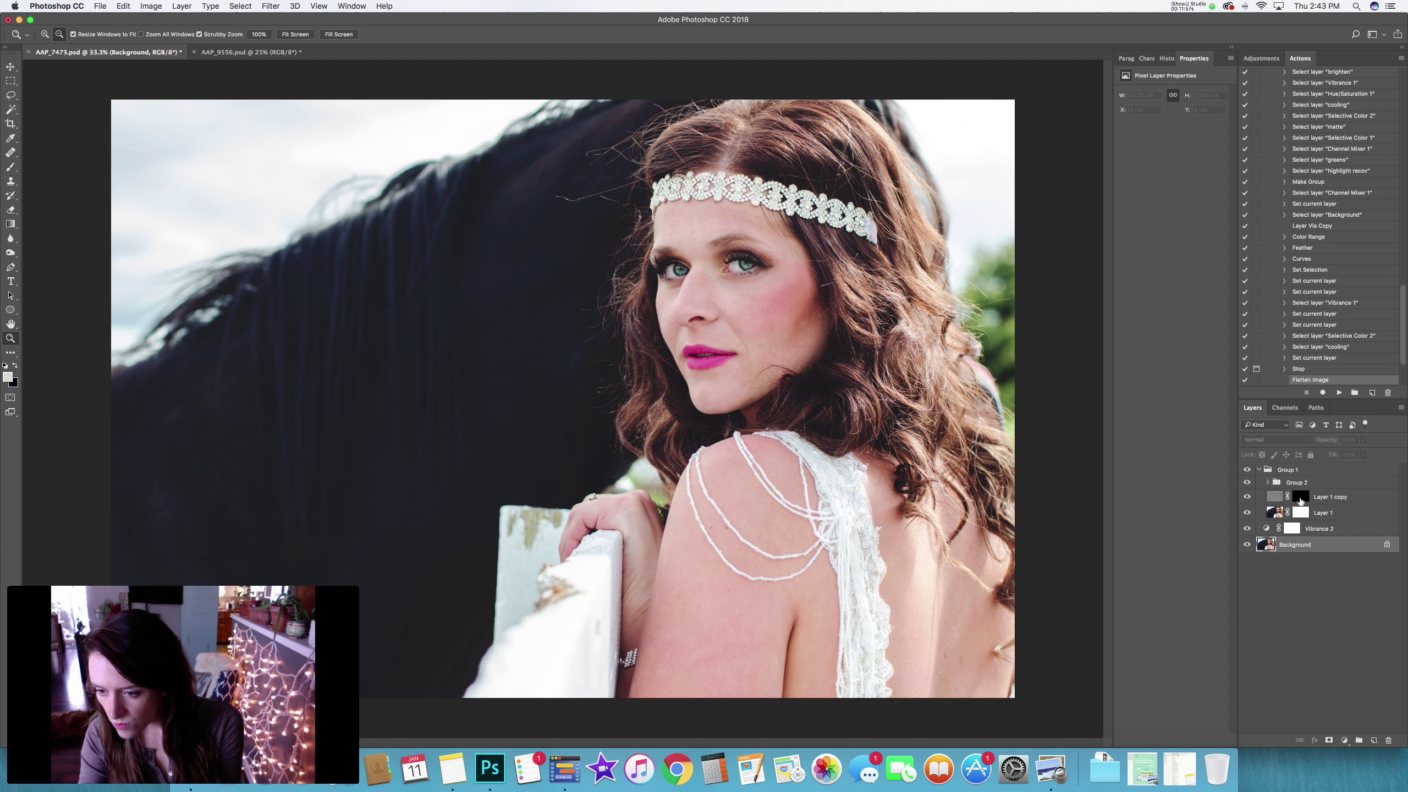
Ungroup Group 1 and delete Group 2 with the Sloane action's adjustment layers.
right_click(1309, 486)
key("Escape")
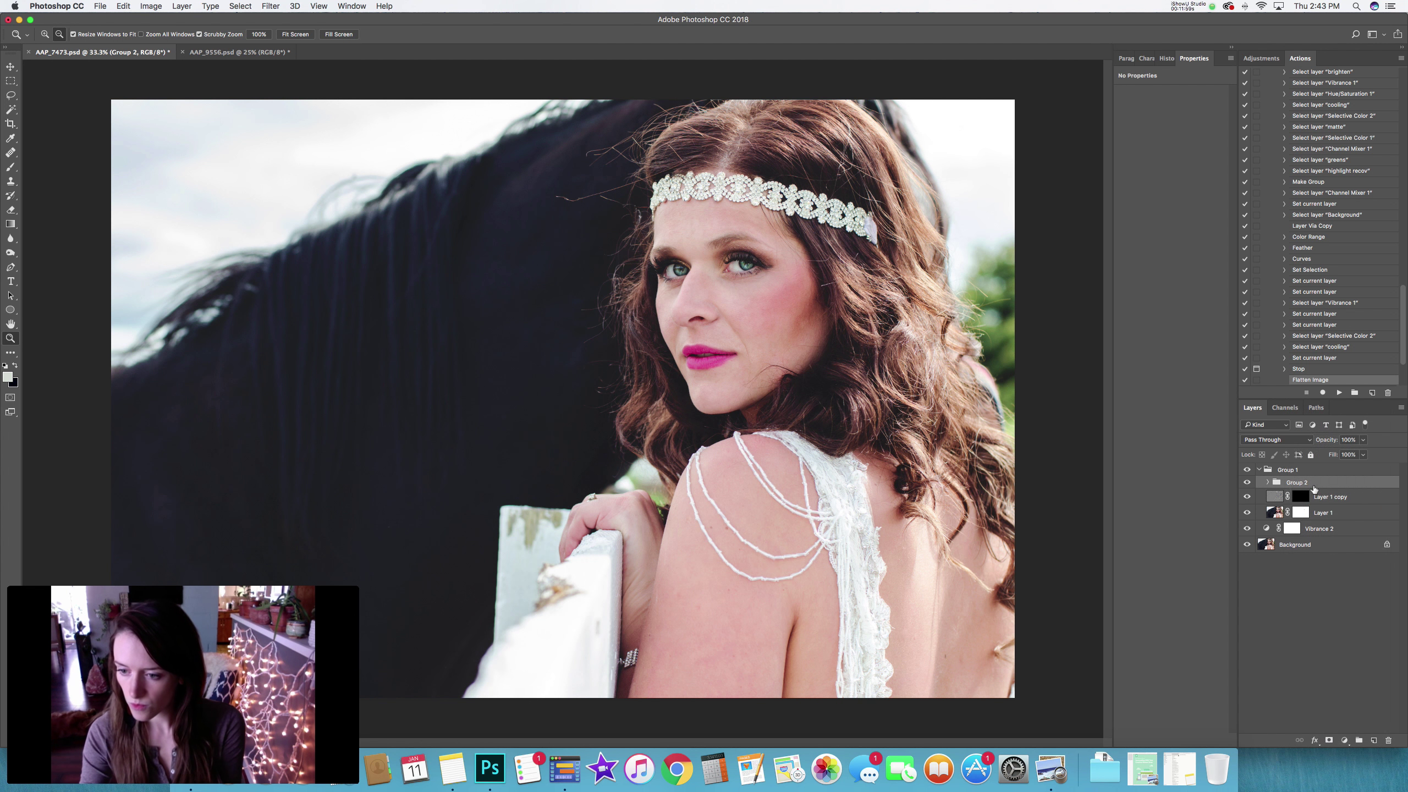
right_click(1287, 470)
left_click(1310, 466)
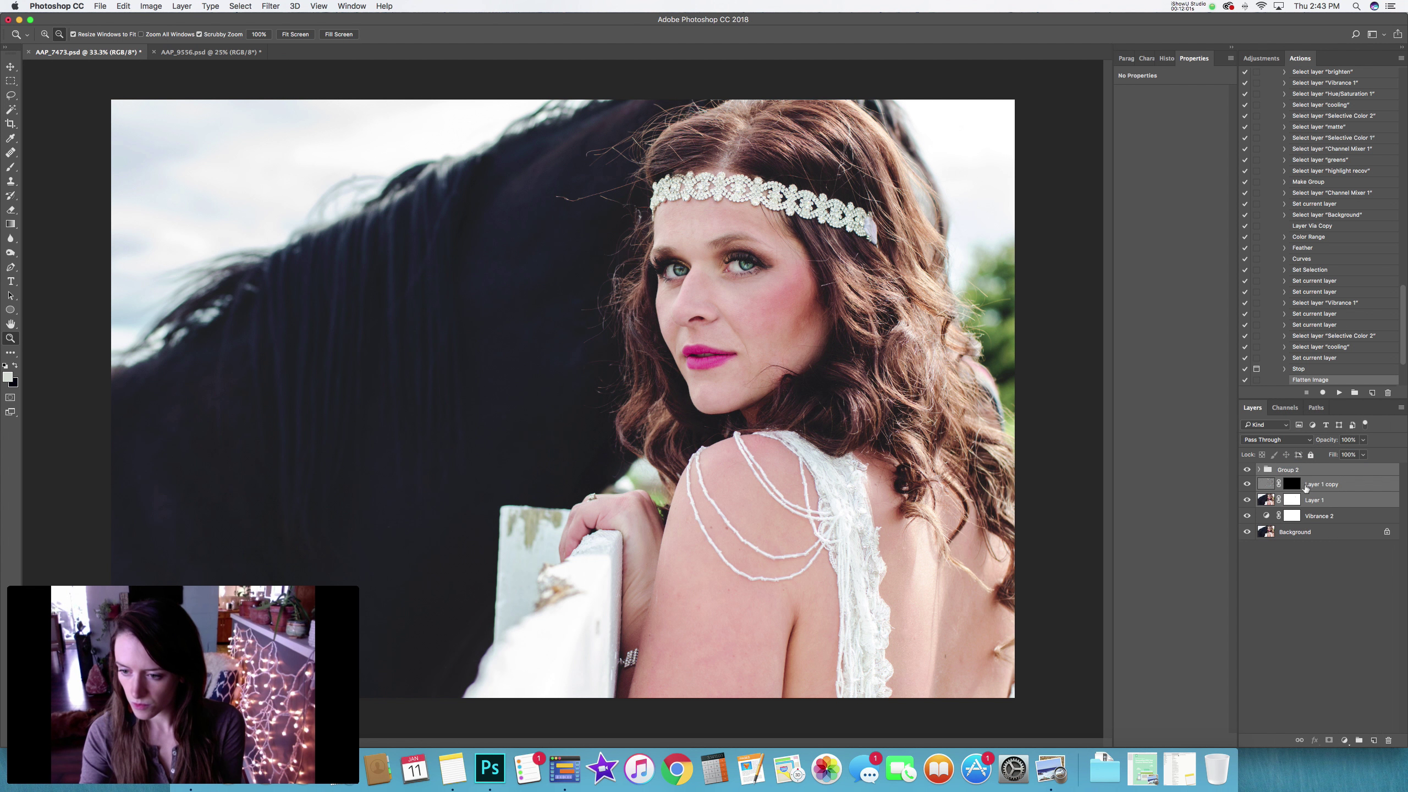
right_click(1290, 466)
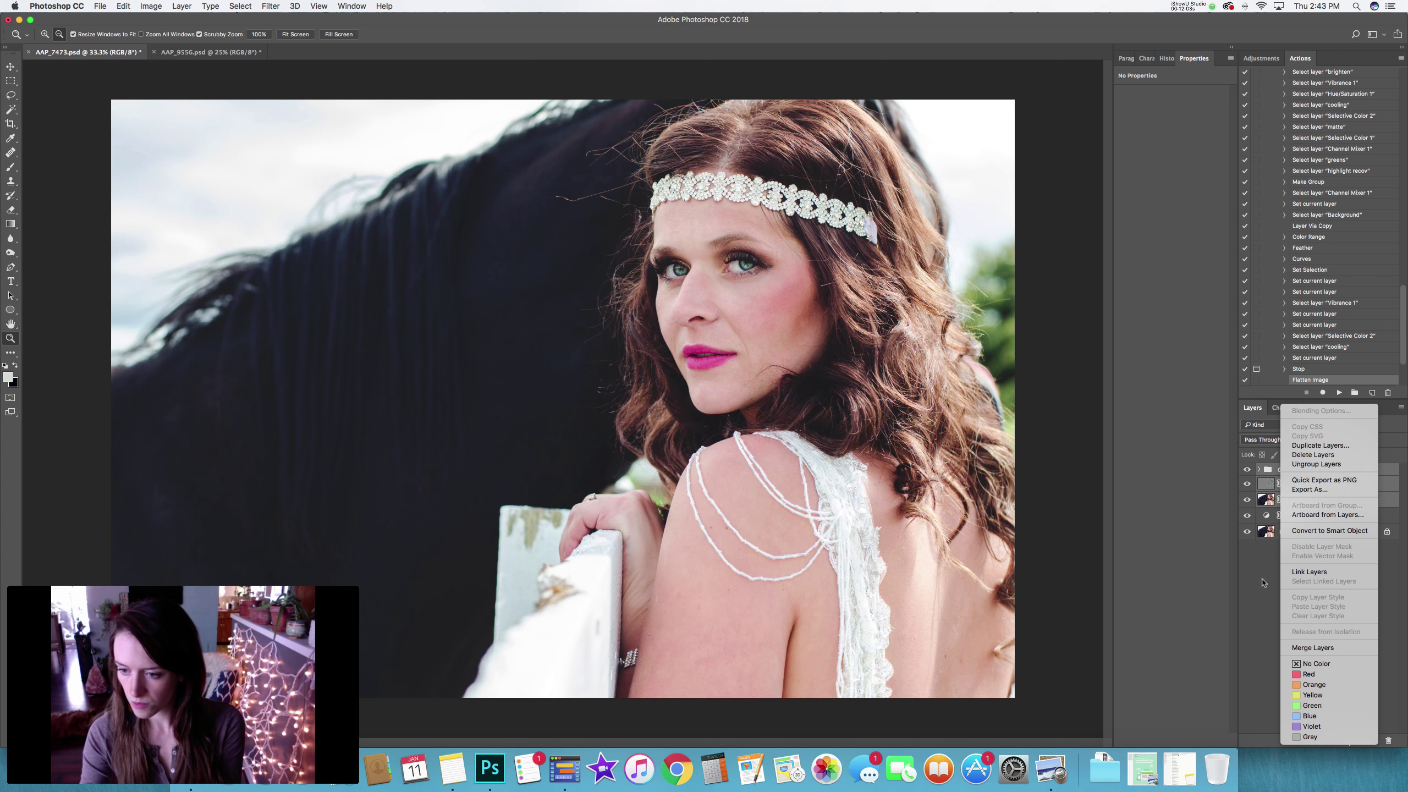
key("Escape")
left_click(1352, 484)
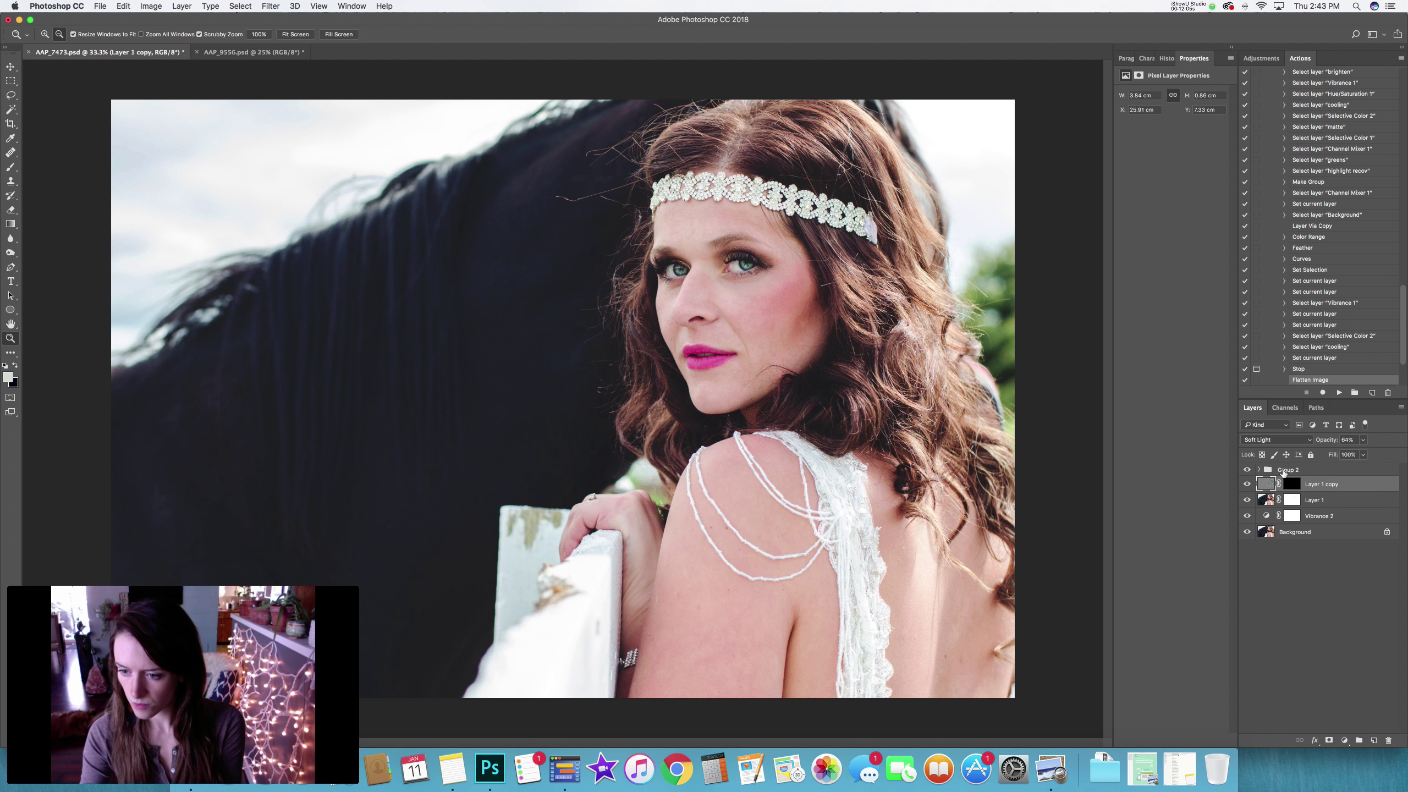
left_click(1286, 469)
left_click(1247, 470)
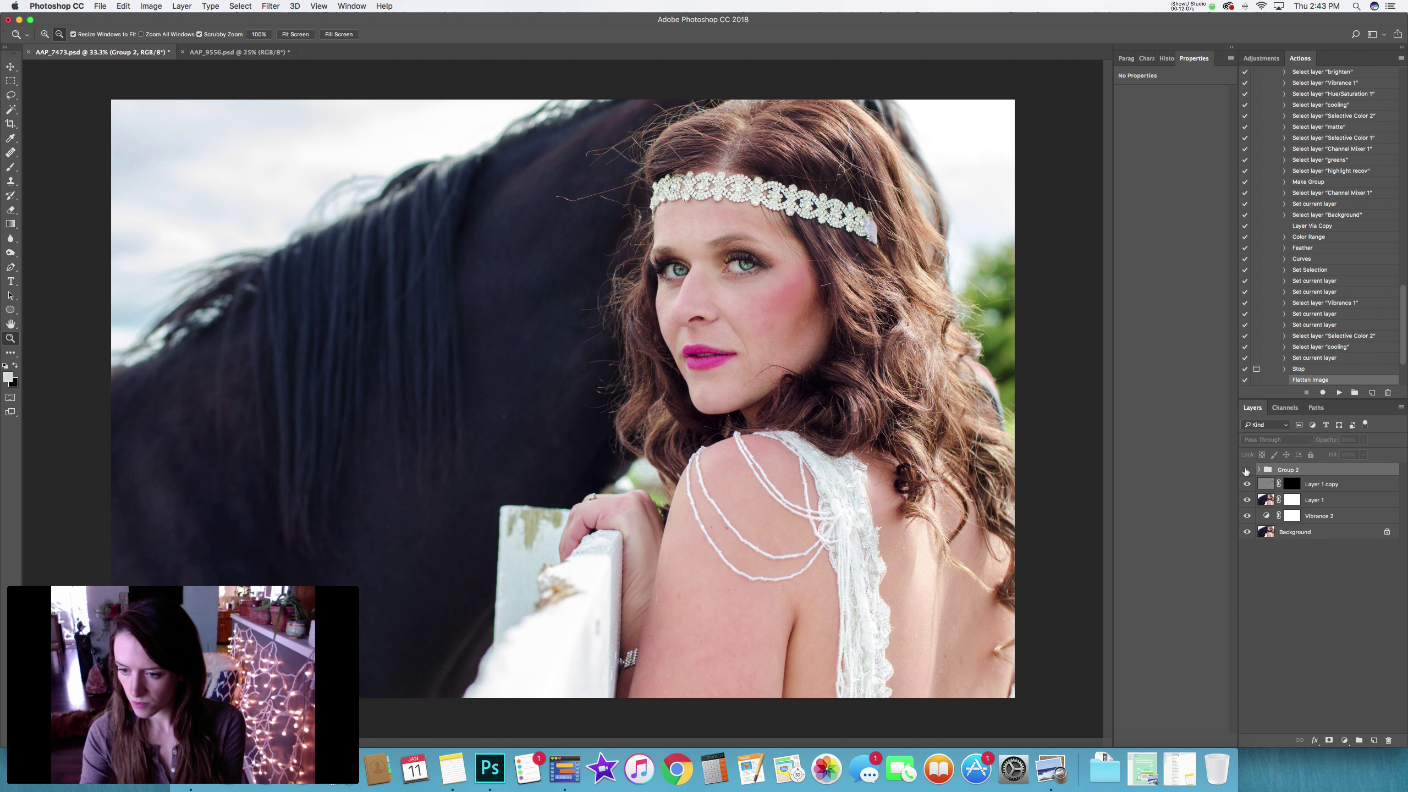
key("Delete")
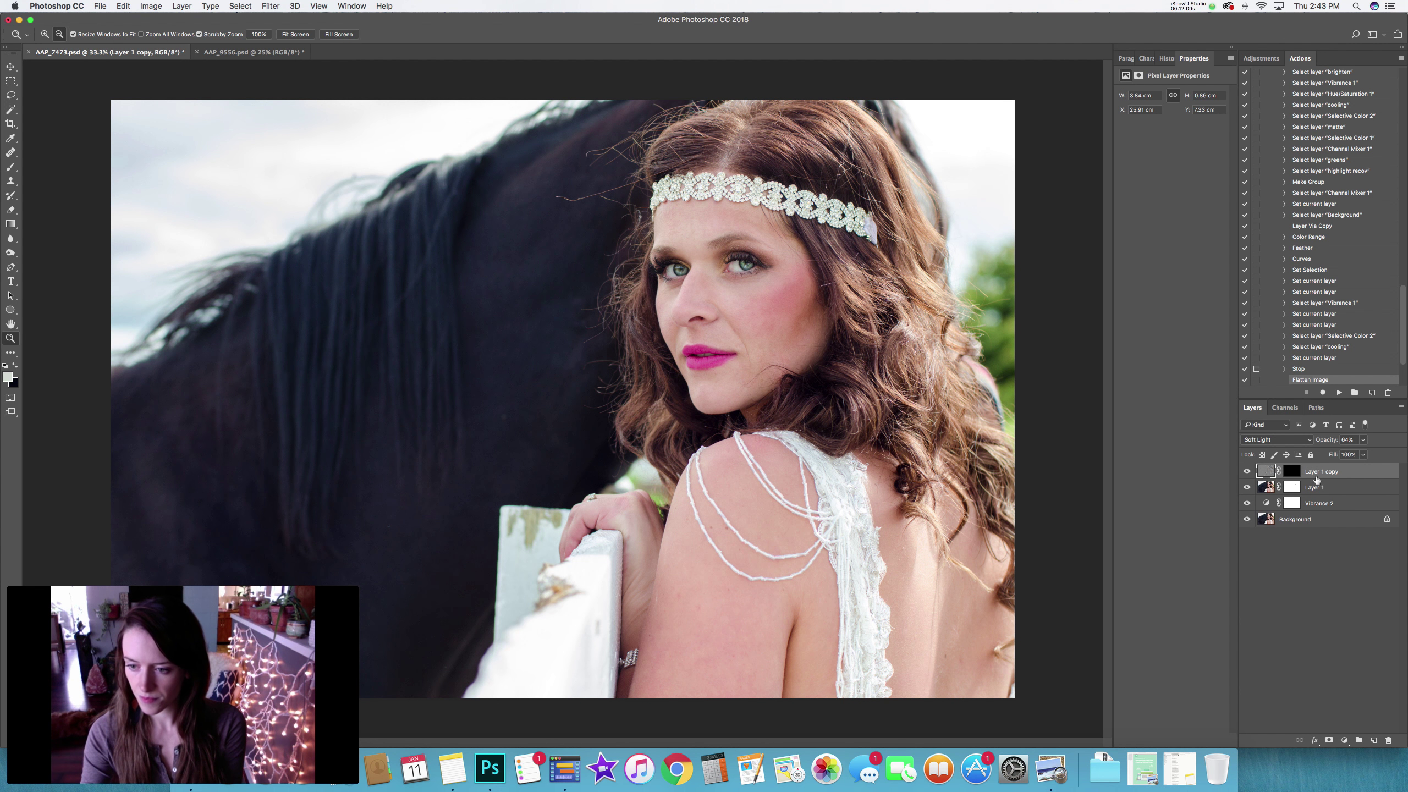
Group Layer 1 copy, Layer 1 and Vibrance 2, and toggle the group's visibility to compare the result.
left_click(1320, 522)
left_click(1342, 471)
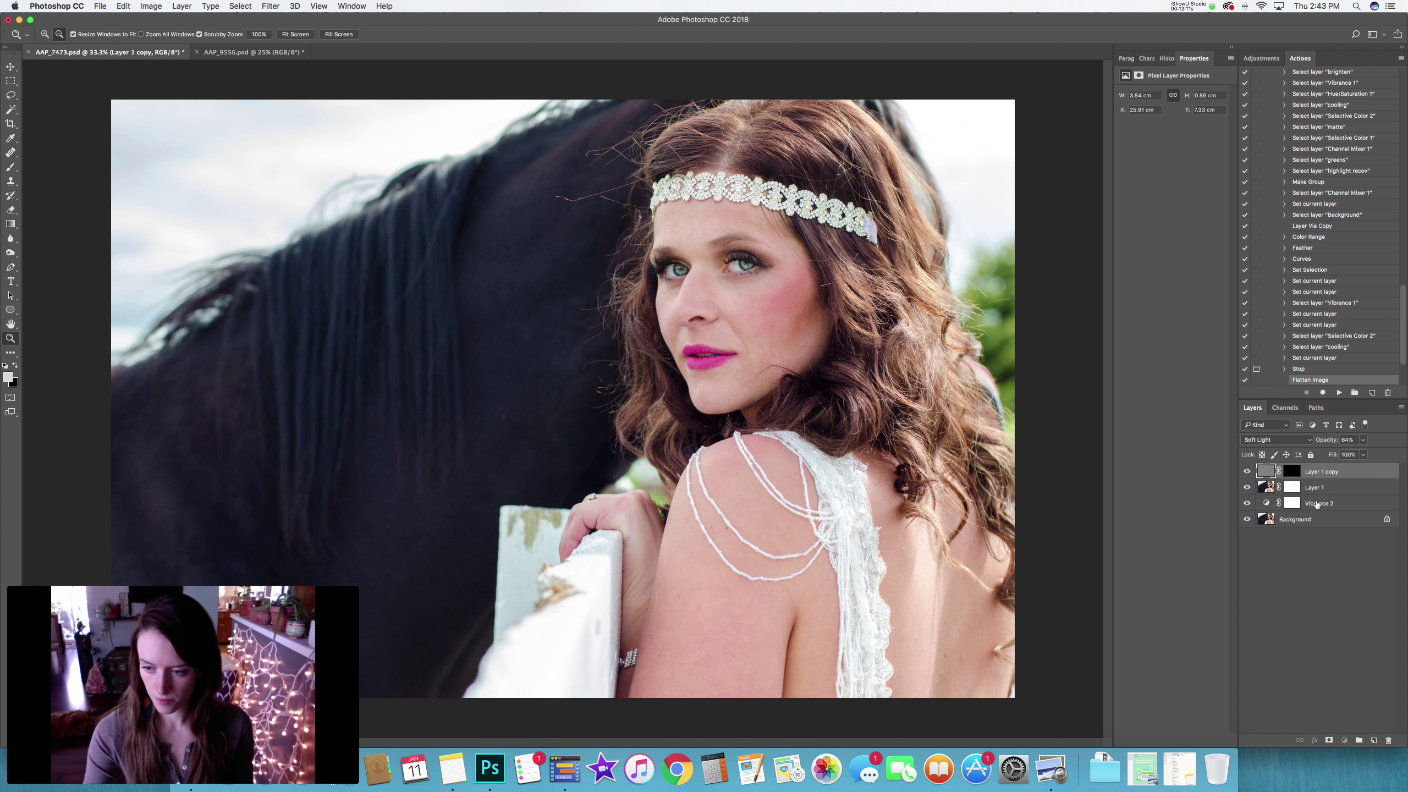
left_click(1317, 504, "shift")
key("super+g")
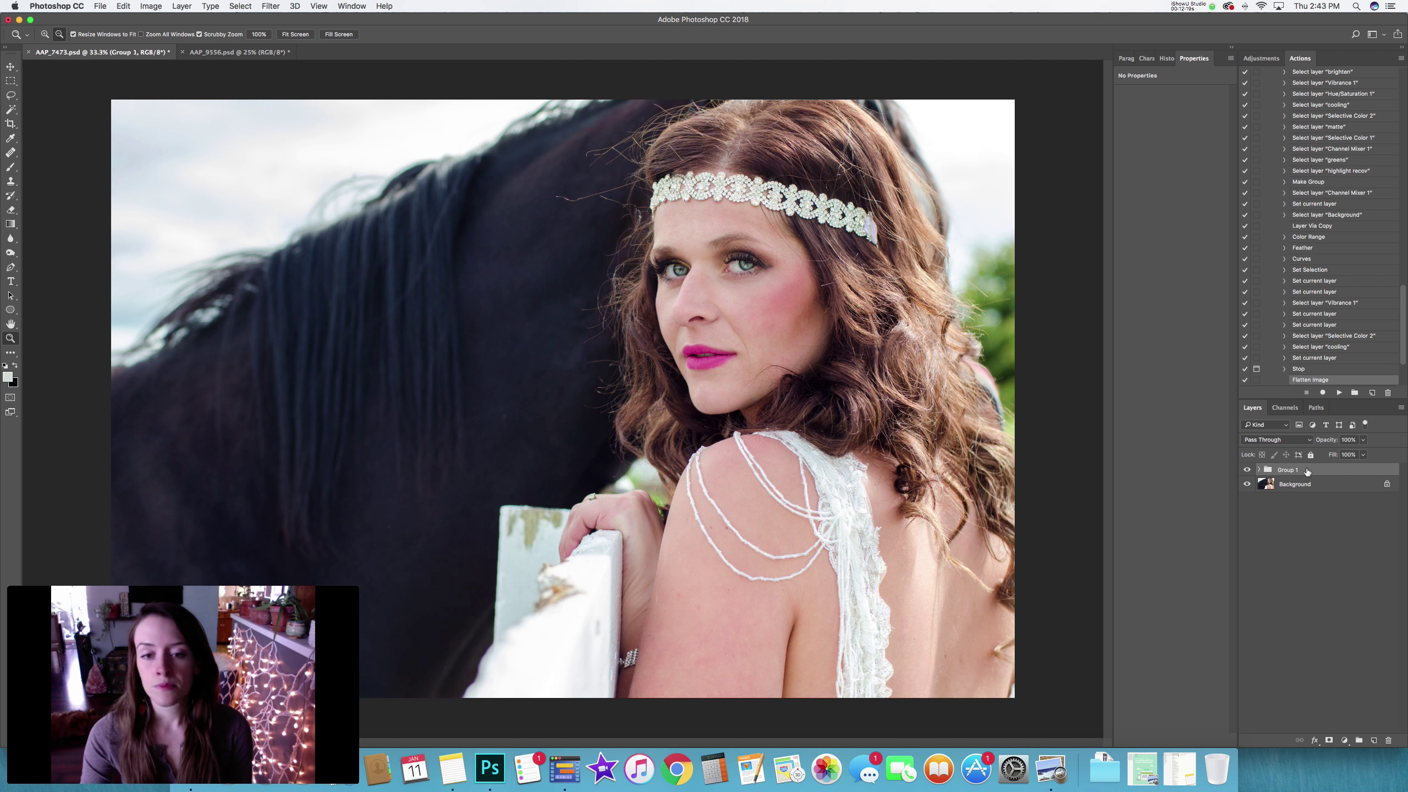
left_click(1248, 471)
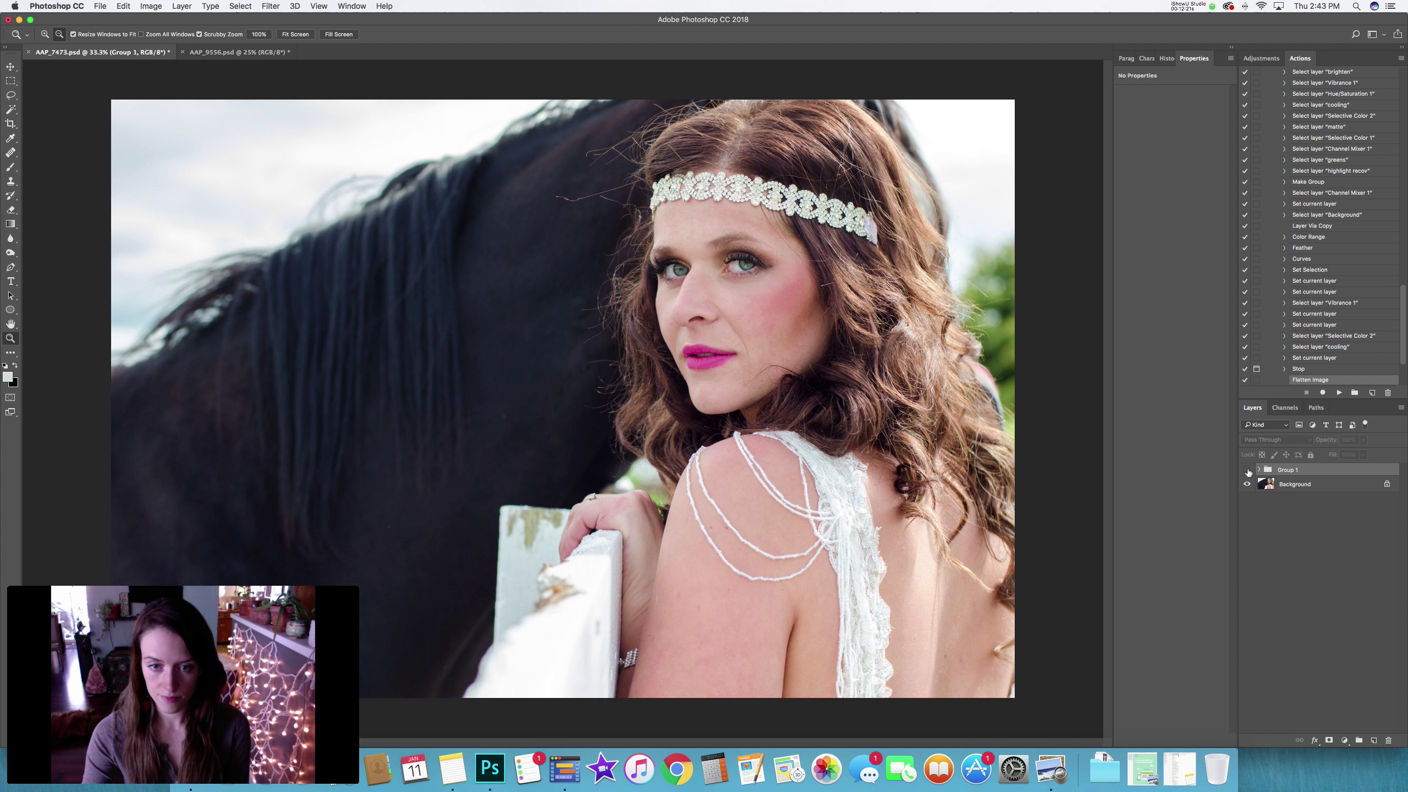
left_click(1248, 471)
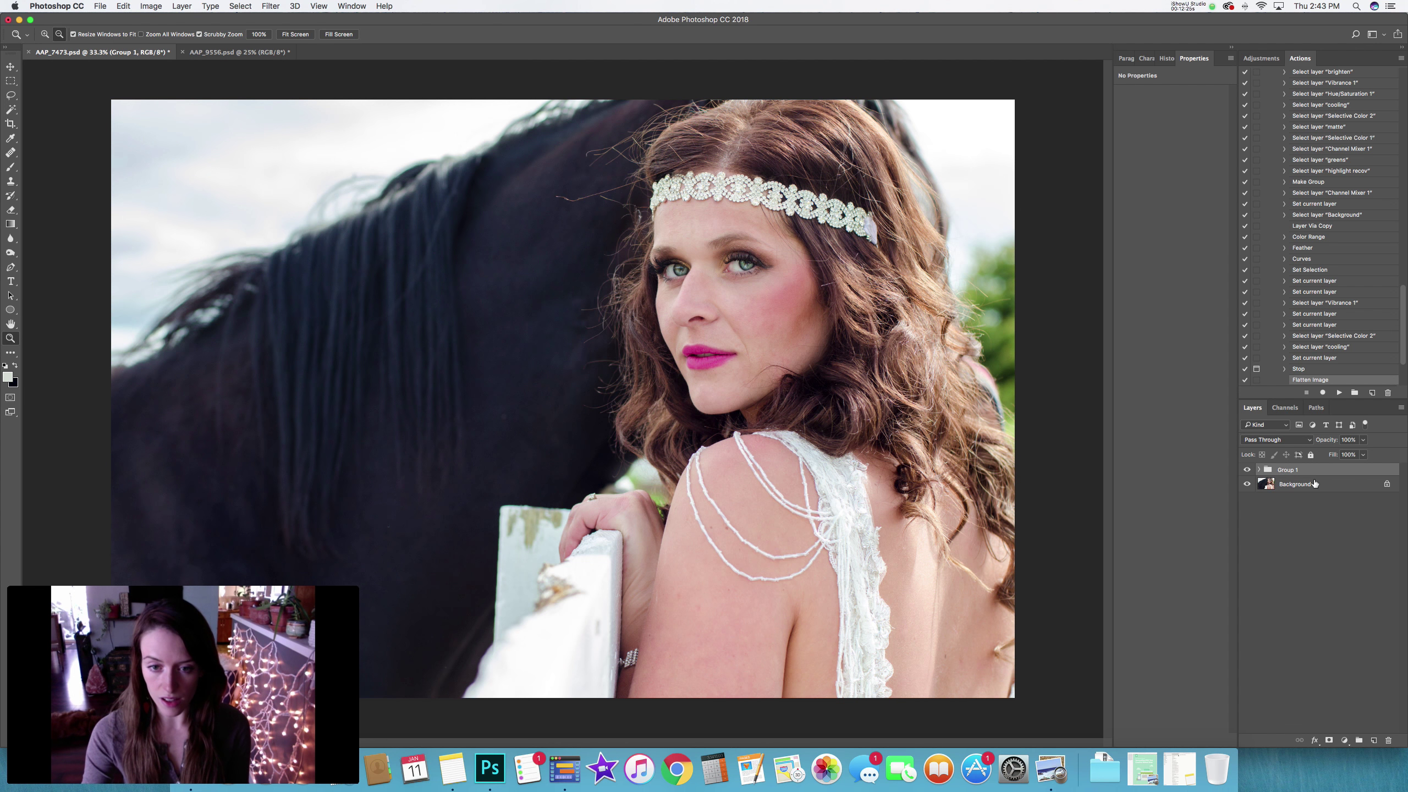
Merge all visible layers into the Background and run the Sloane action on it, stopping before it flattens the image.
key("shift+super+e")
scroll(1317, 291, "up", 10)
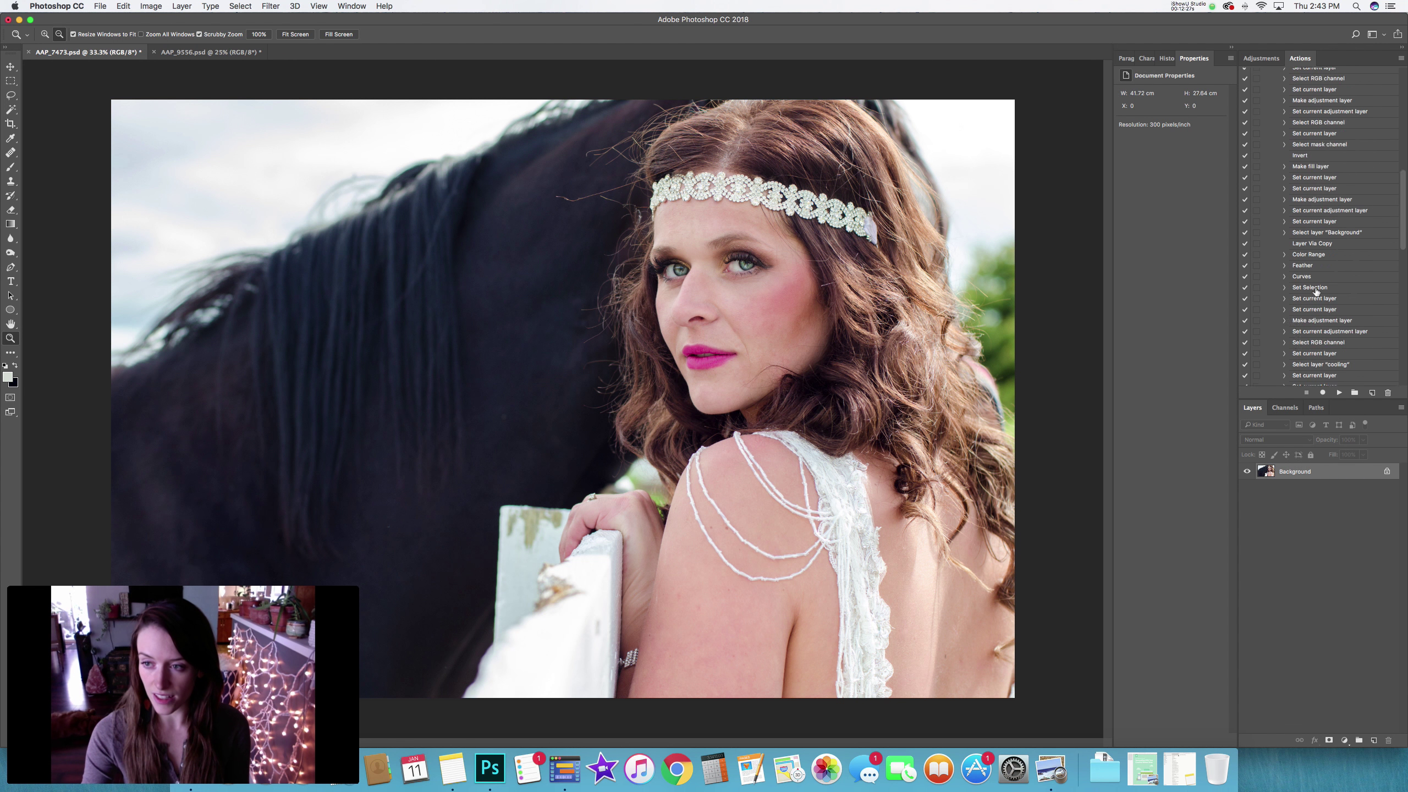
scroll(1317, 291, "up", 8)
left_click(1294, 228)
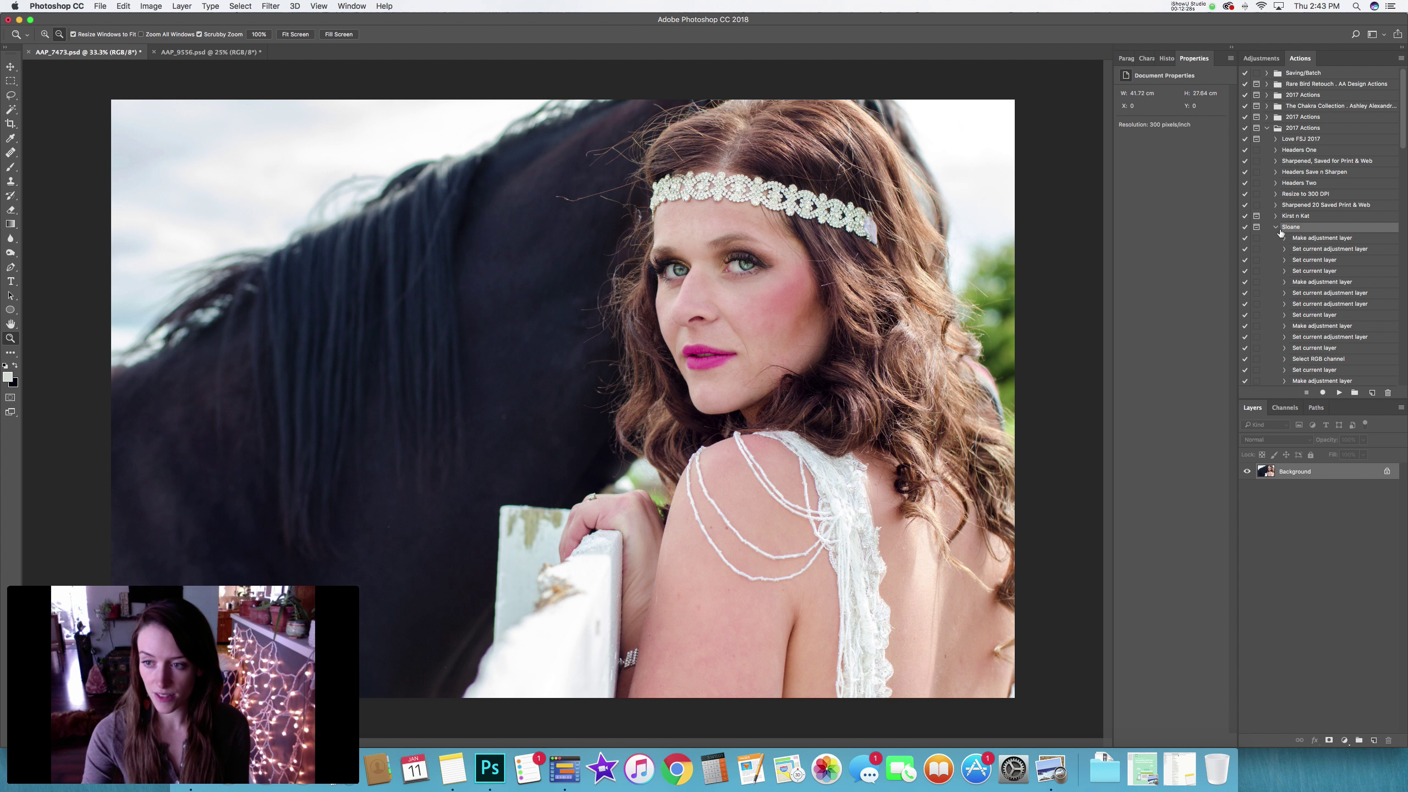
left_click(1339, 393)
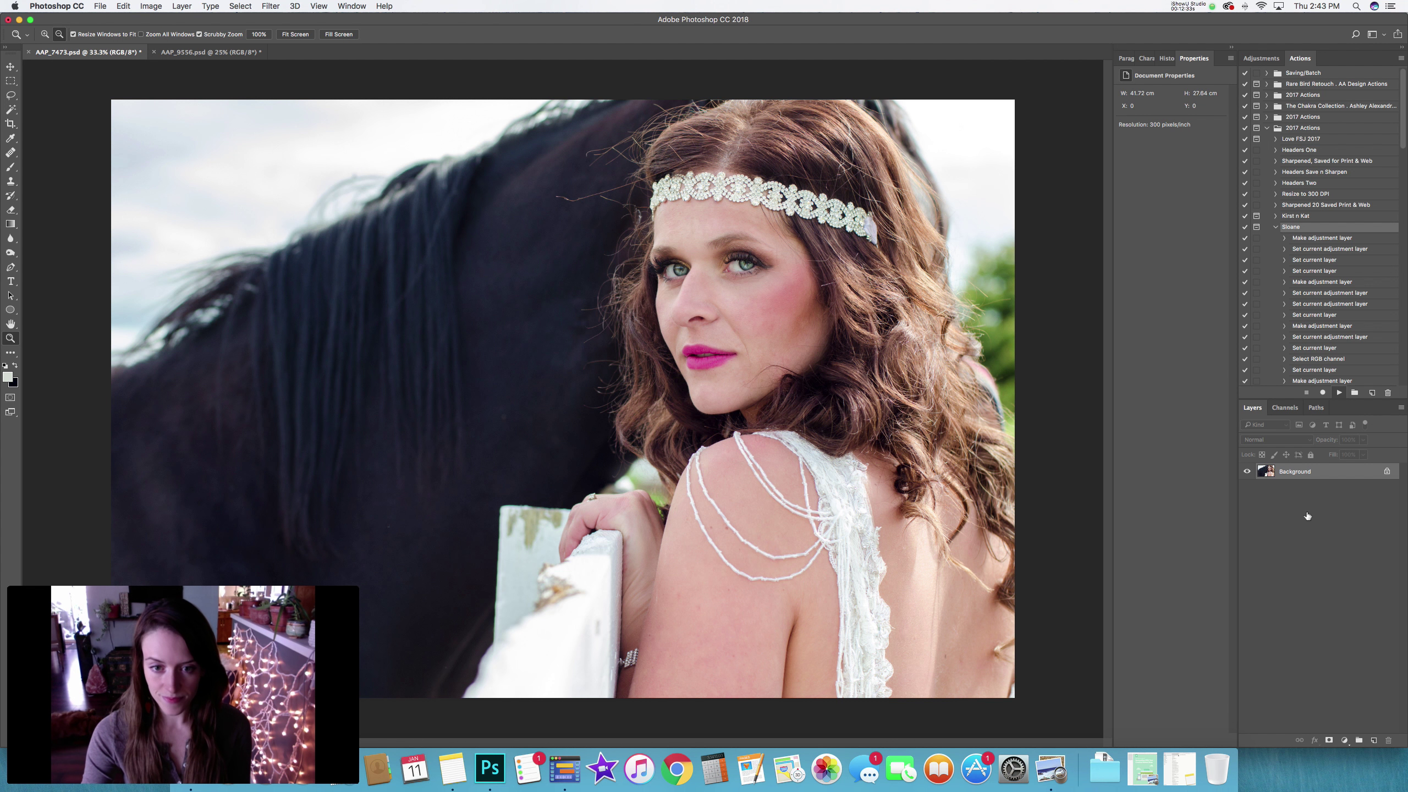
key("Escape")
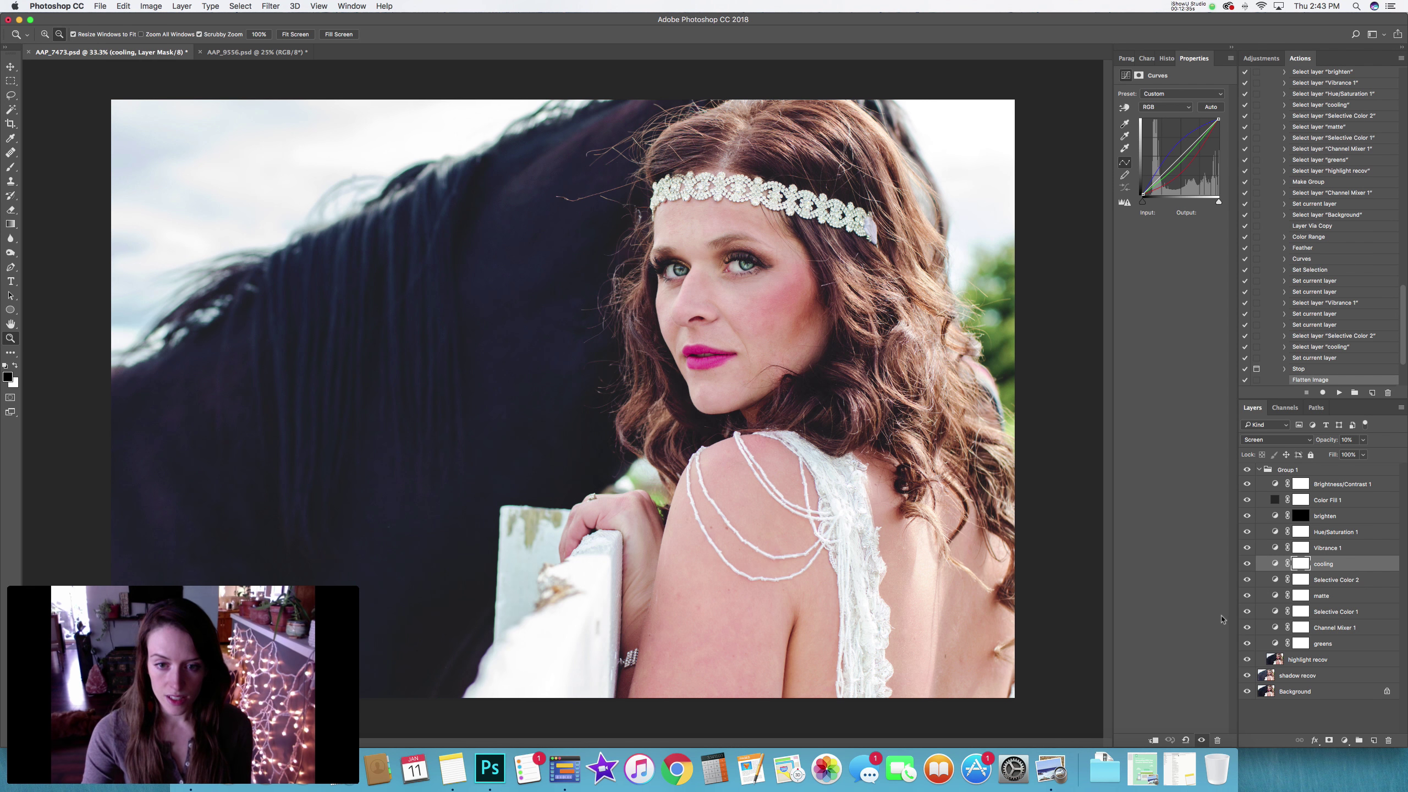
Merge the action's layers into the Background and copy the entire canvas.
key("super+shift+e")
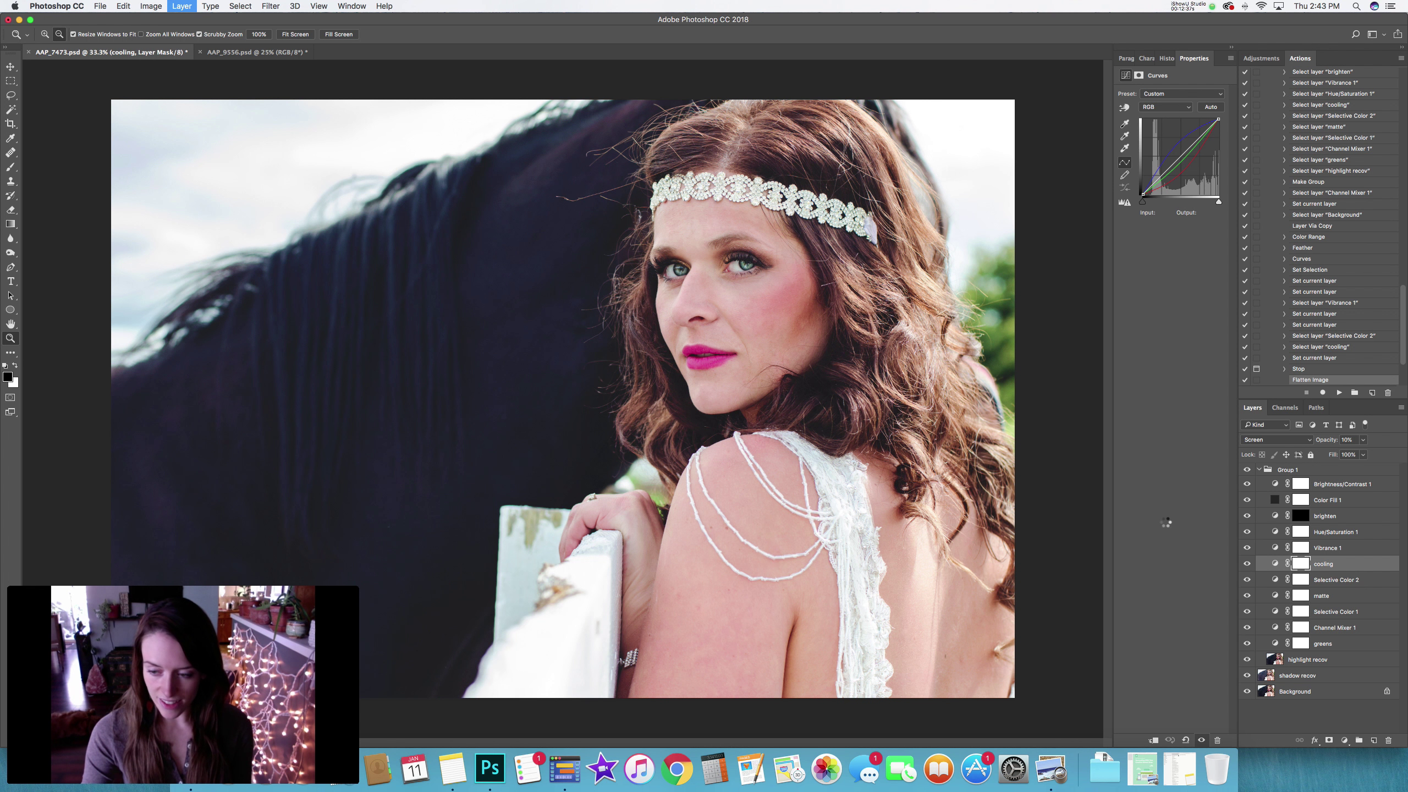
key("m")
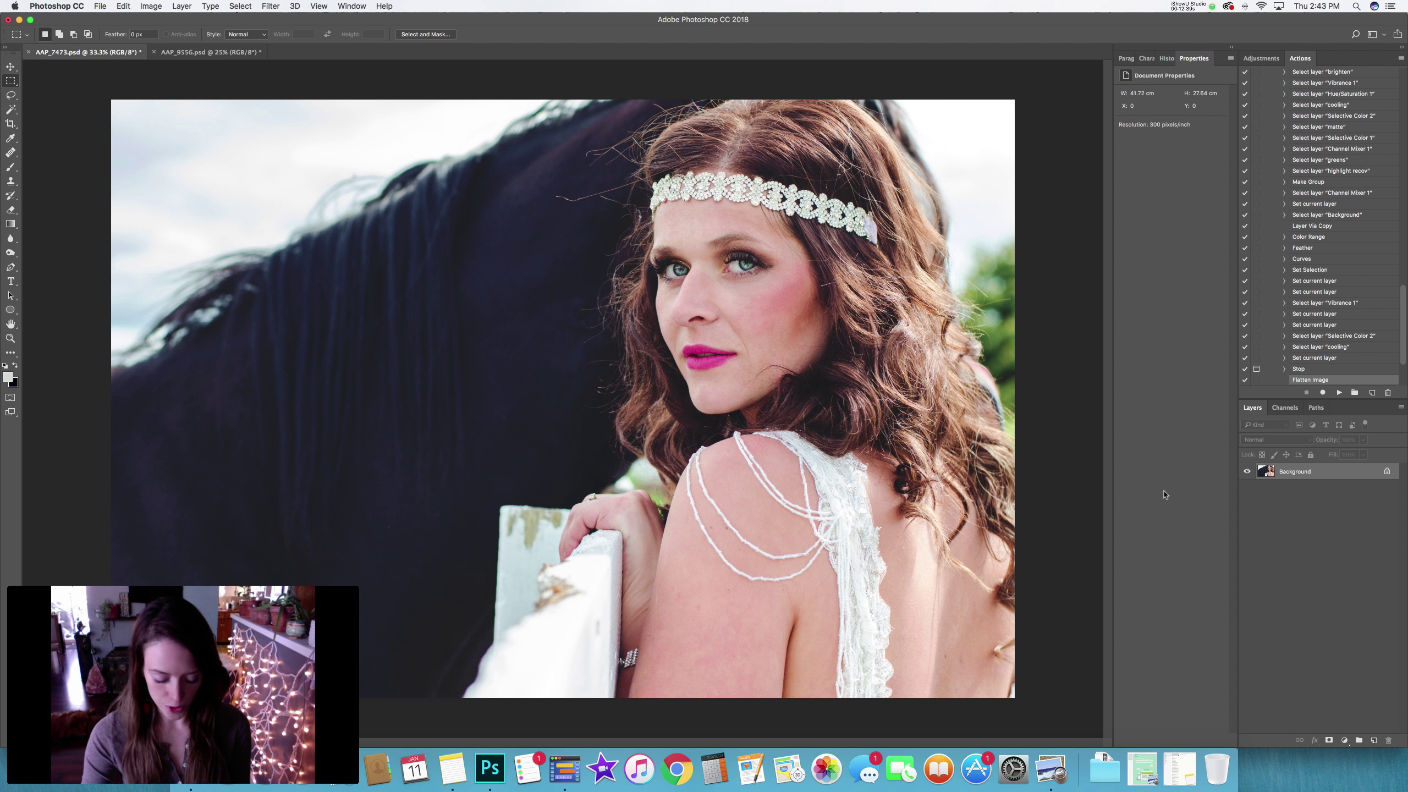
key("super+a")
key("super+c")
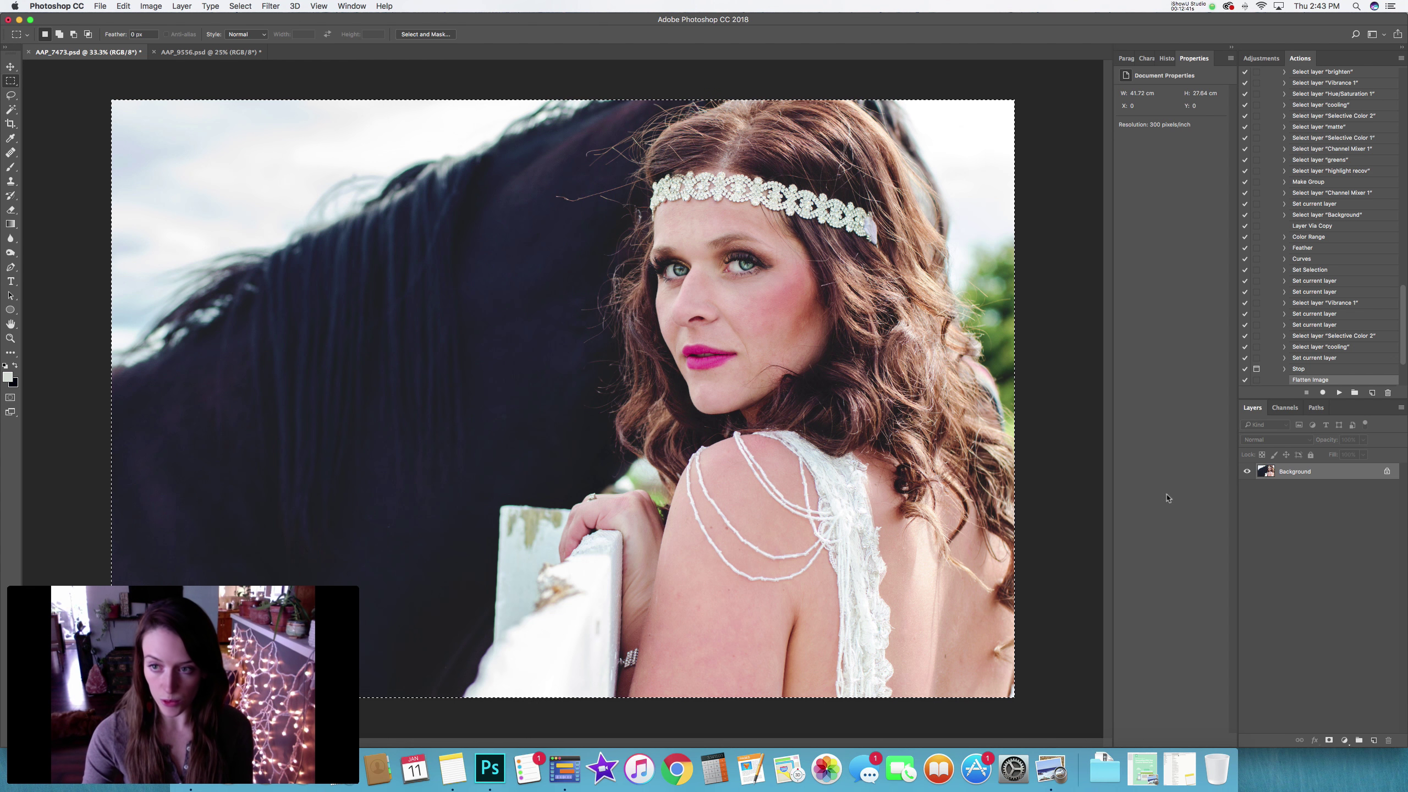
Revert the document to its opening AAP_7473.psd history snapshot and paste the copied edit as a new layer above it.
left_click(1166, 58)
left_click(1138, 78)
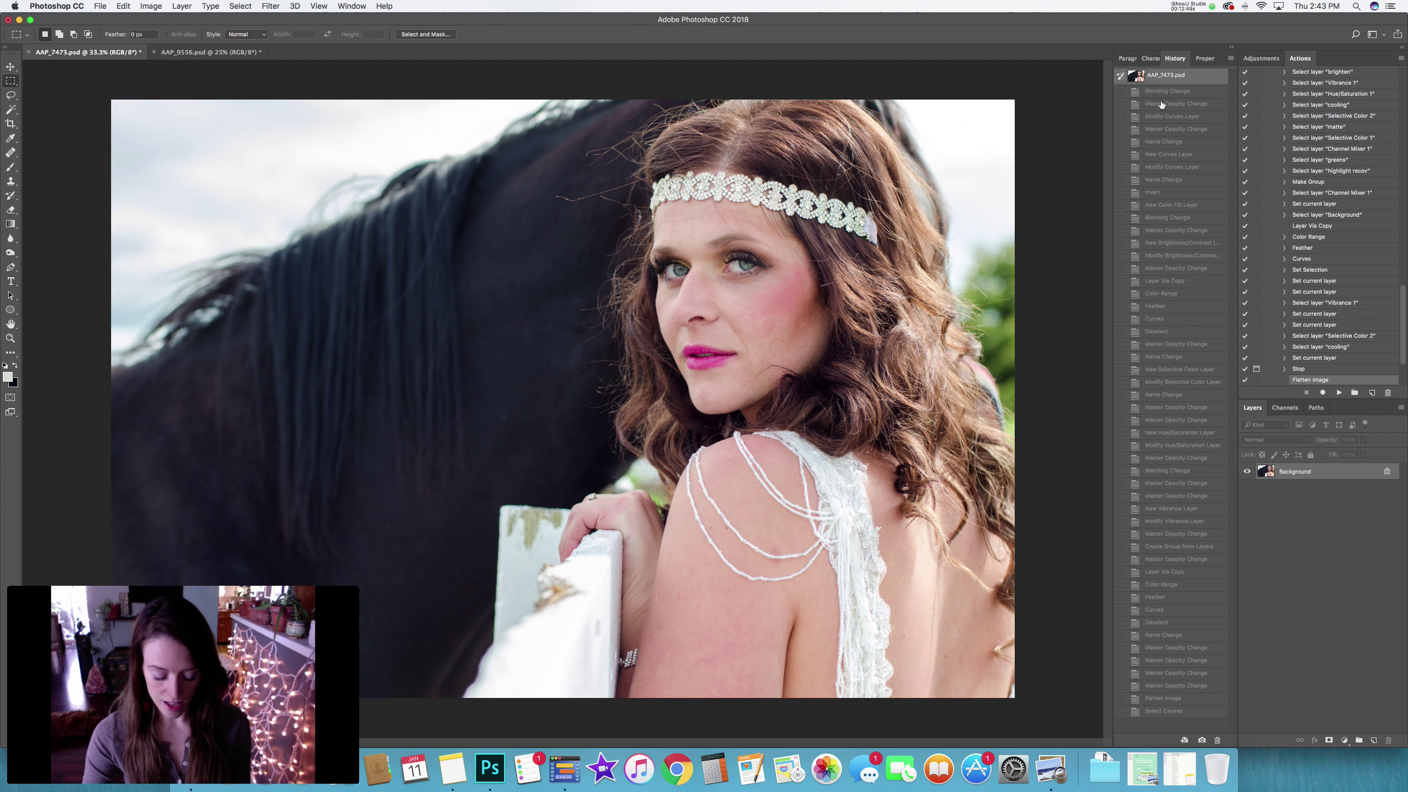
key("super+v")
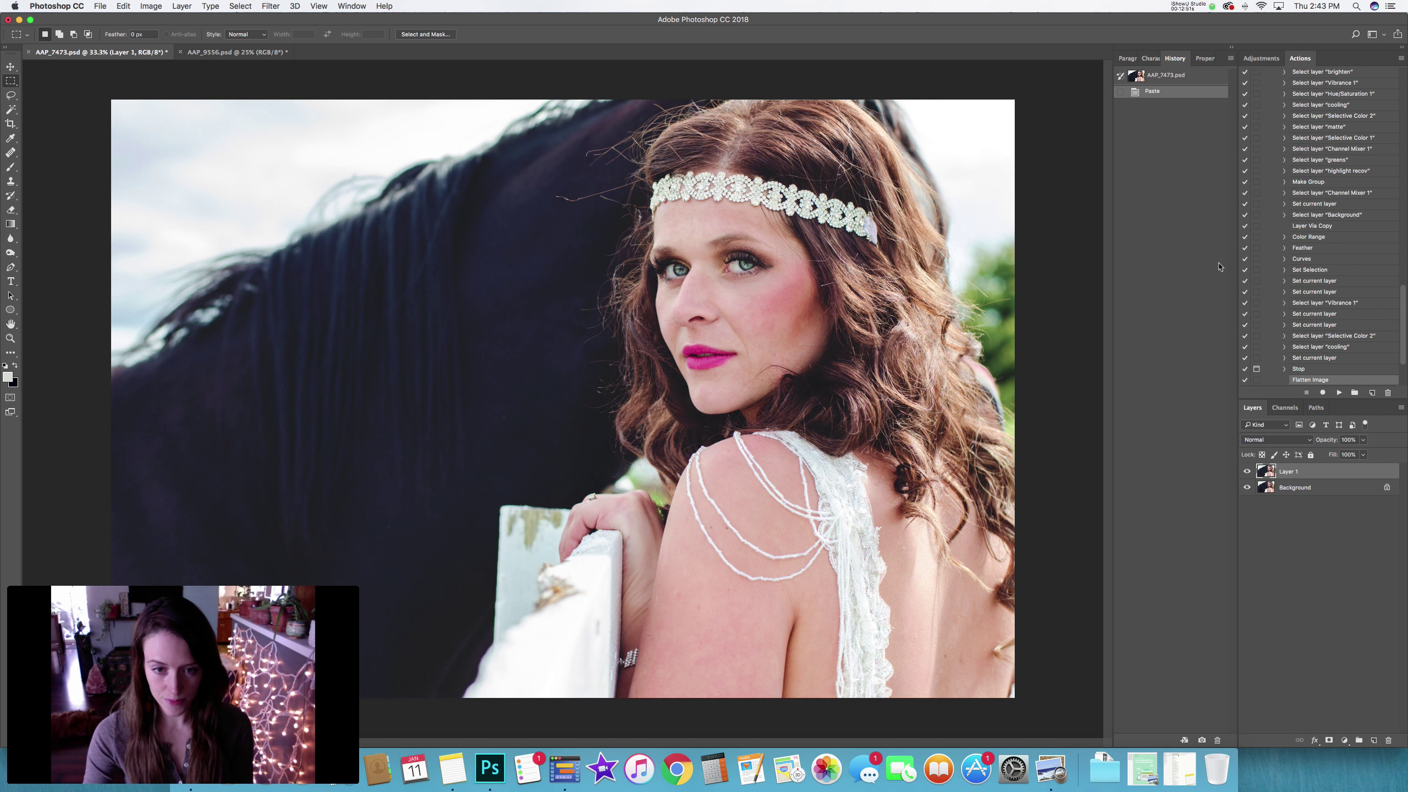
Toggle Layer 1's visibility to compare the finished edit with the original portrait.
left_click(1247, 472)
left_click(1247, 472)
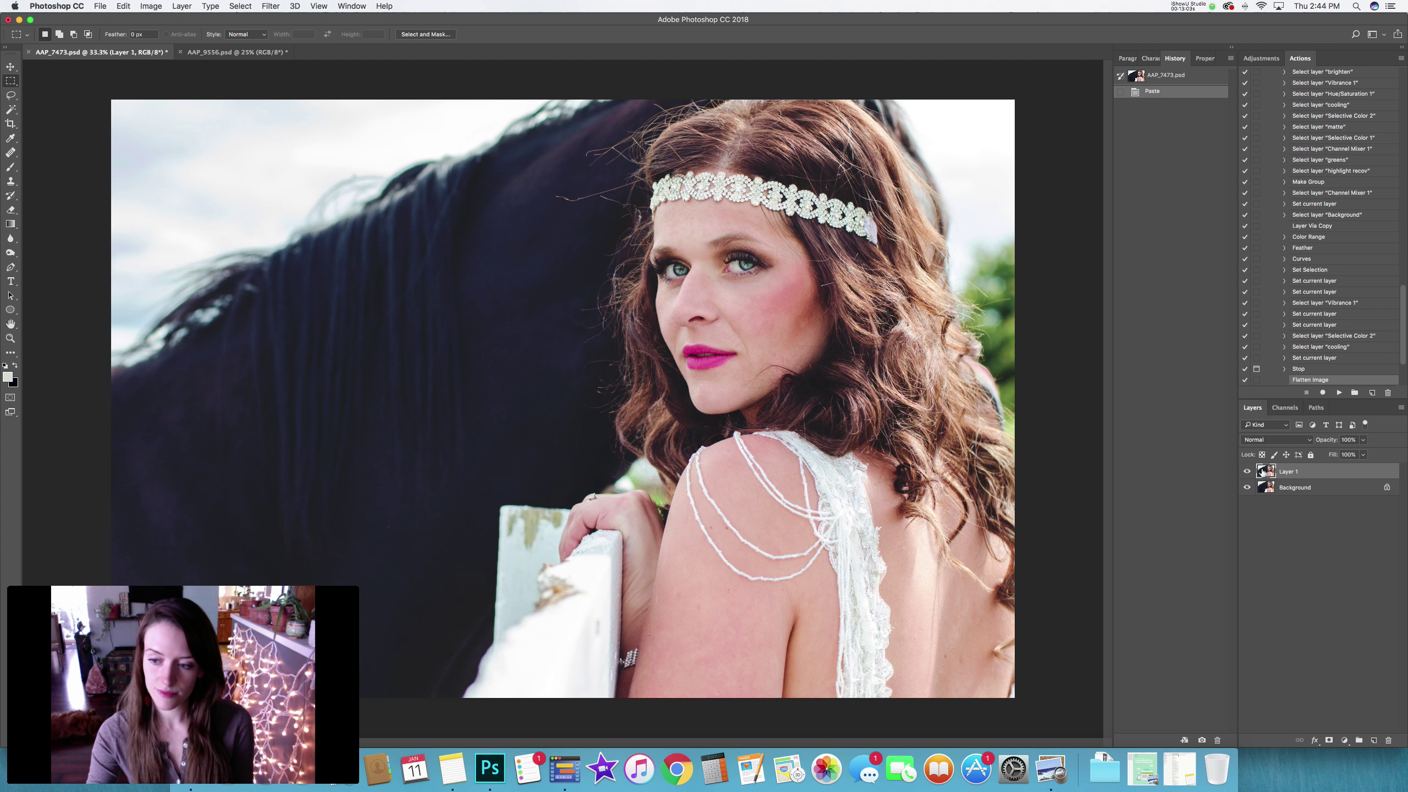
left_click(1247, 471)
left_click(1248, 471)
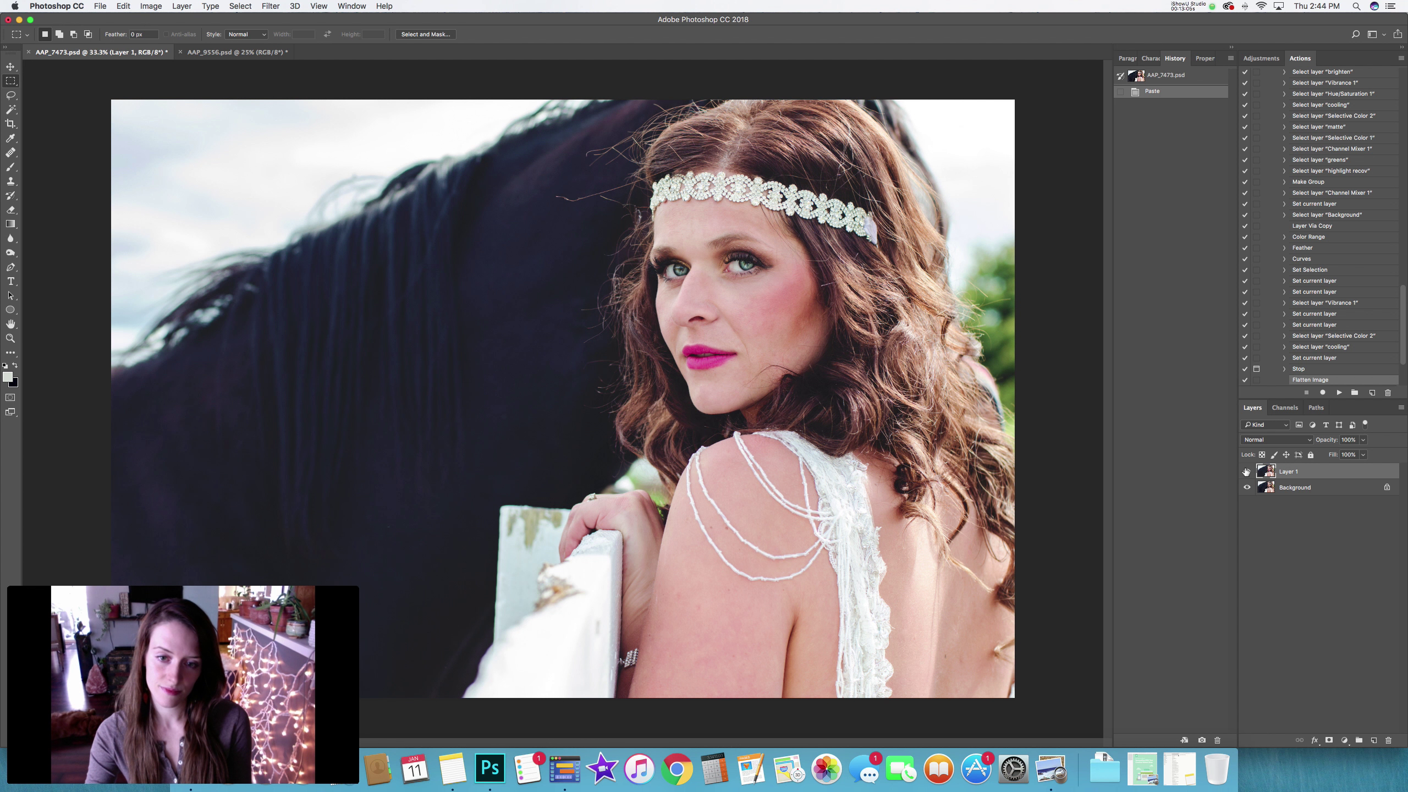